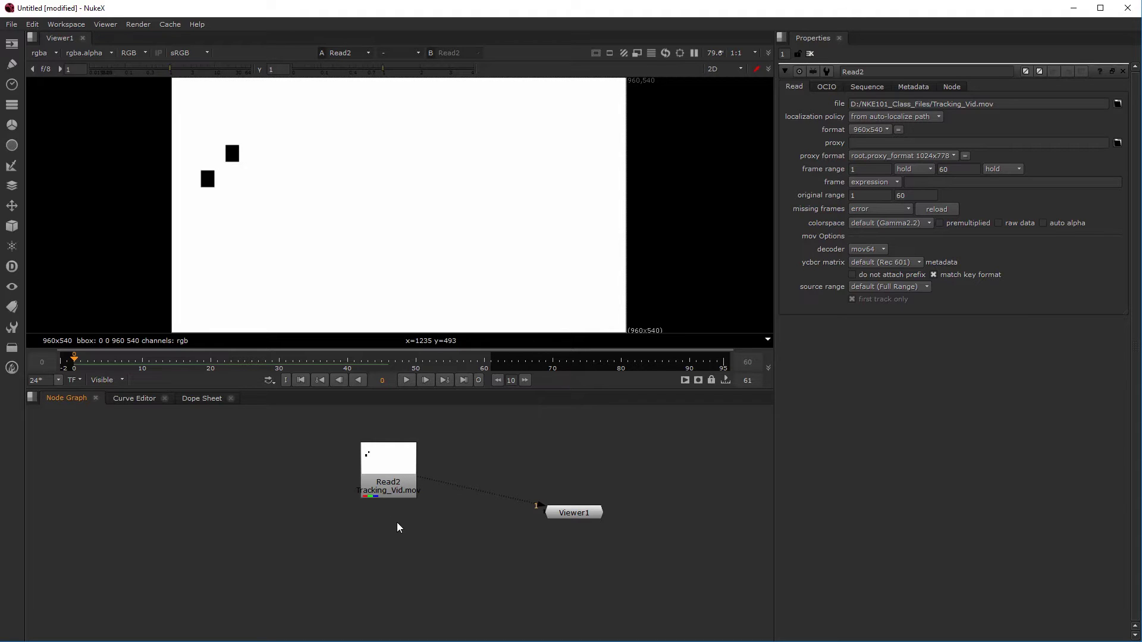
Step: Move the Tracking_Vid.mov read node and the viewer node farther apart in the node graph
left_click_drag(387, 467, 307, 457)
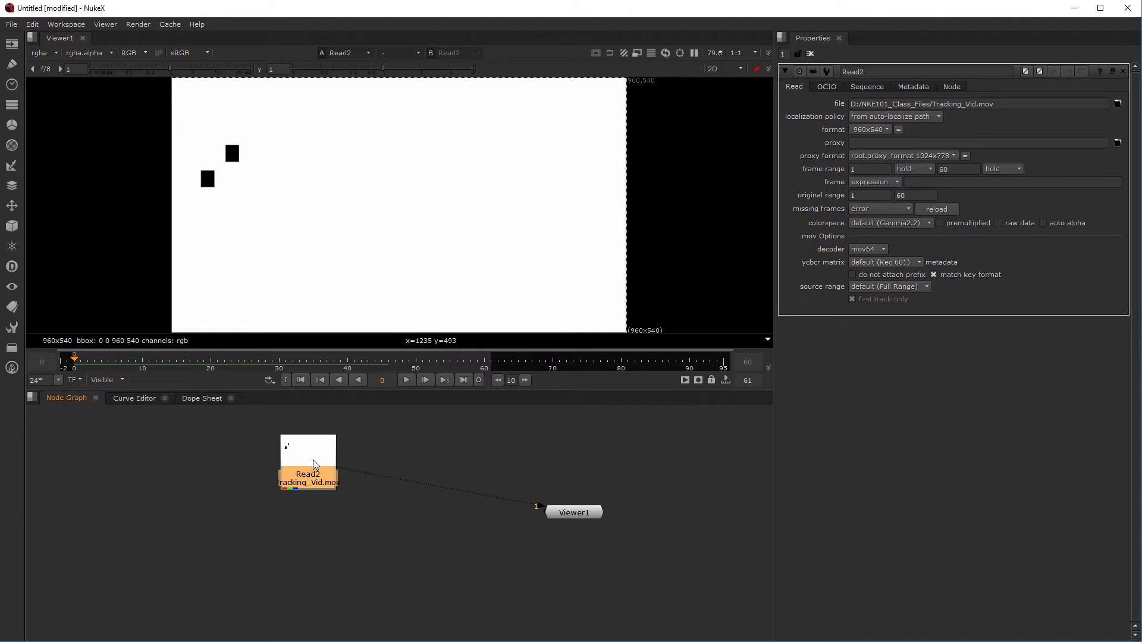
left_click_drag(570, 519, 605, 566)
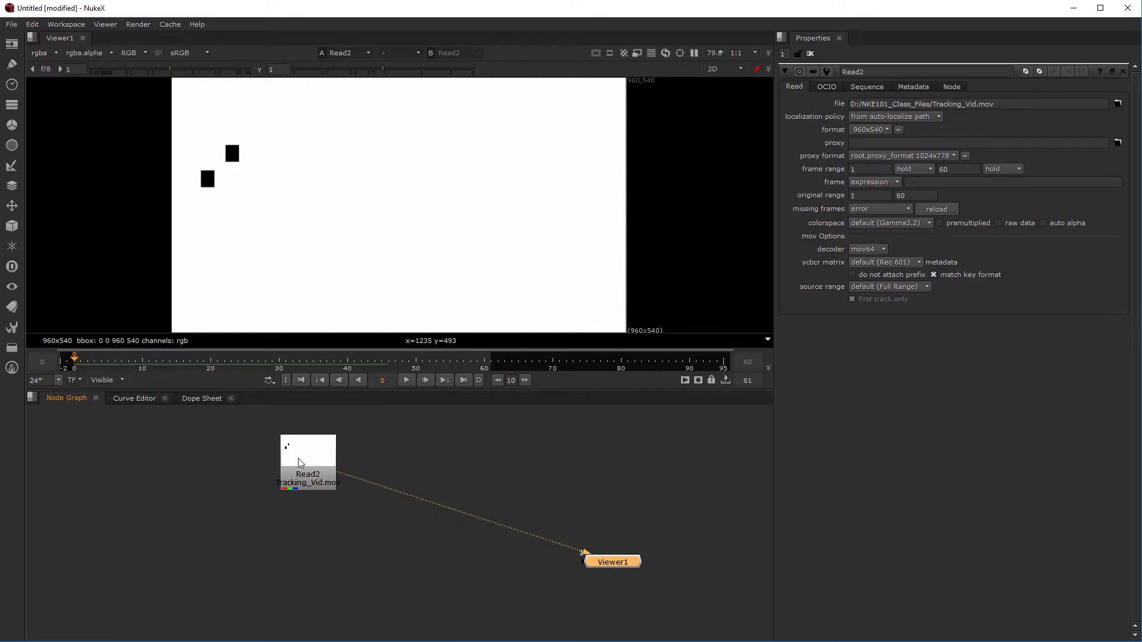
left_click(266, 466)
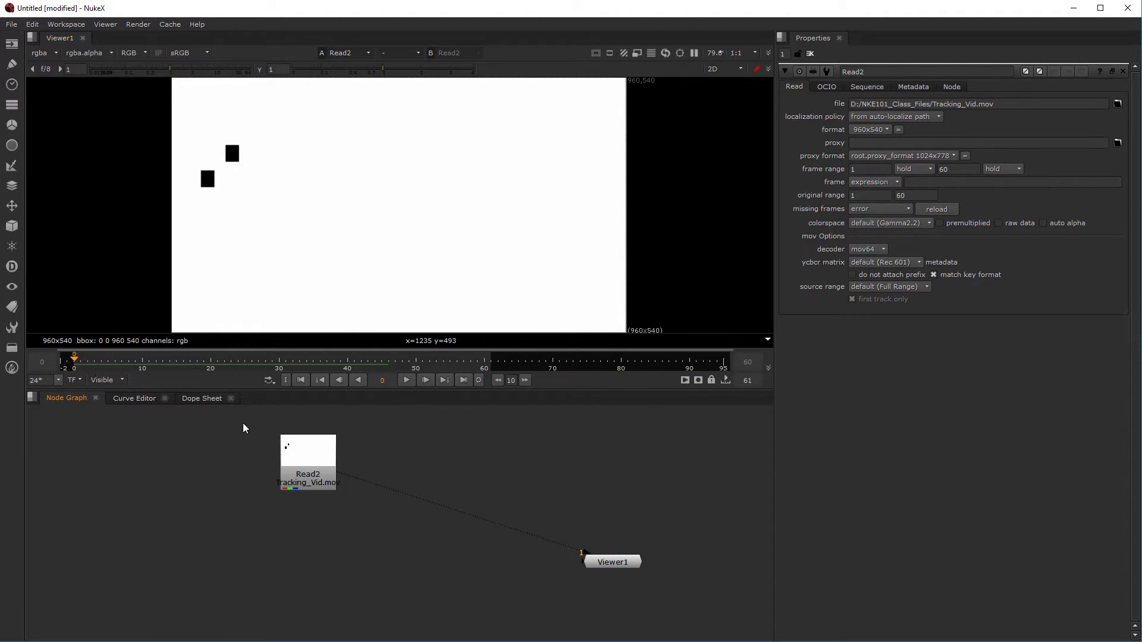
Step: Play back the tracking clip to review how the two black squares move, stopping at frame 24
scroll(305, 470, "up", 3)
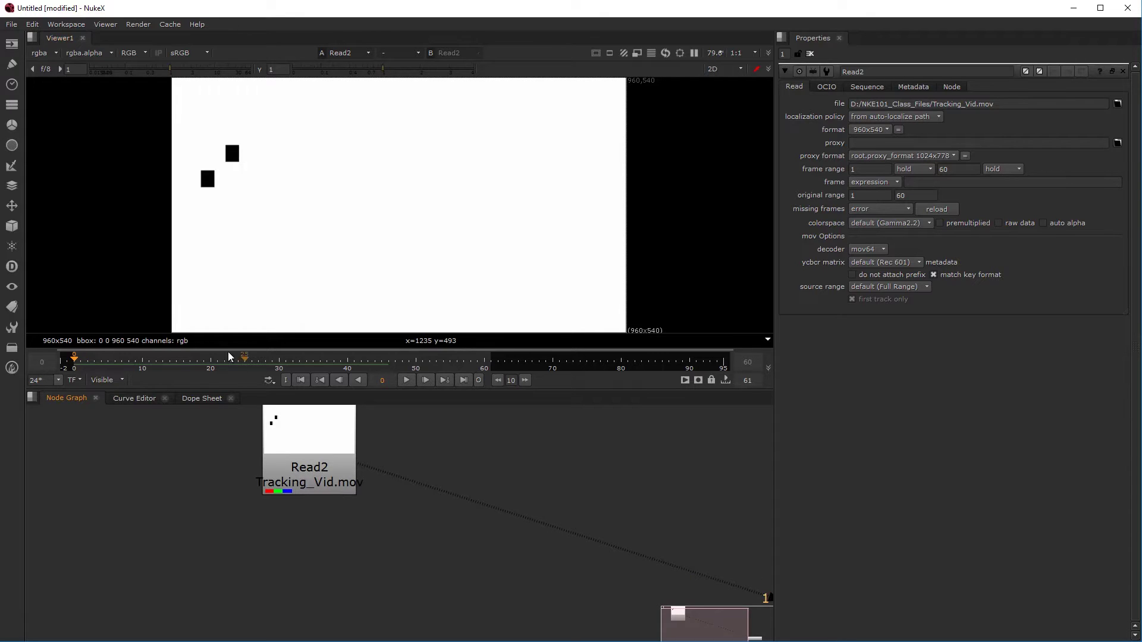
mouse_move(85, 359)
left_mouse_down()
mouse_move(267, 367)
mouse_move(102, 369)
left_mouse_up()
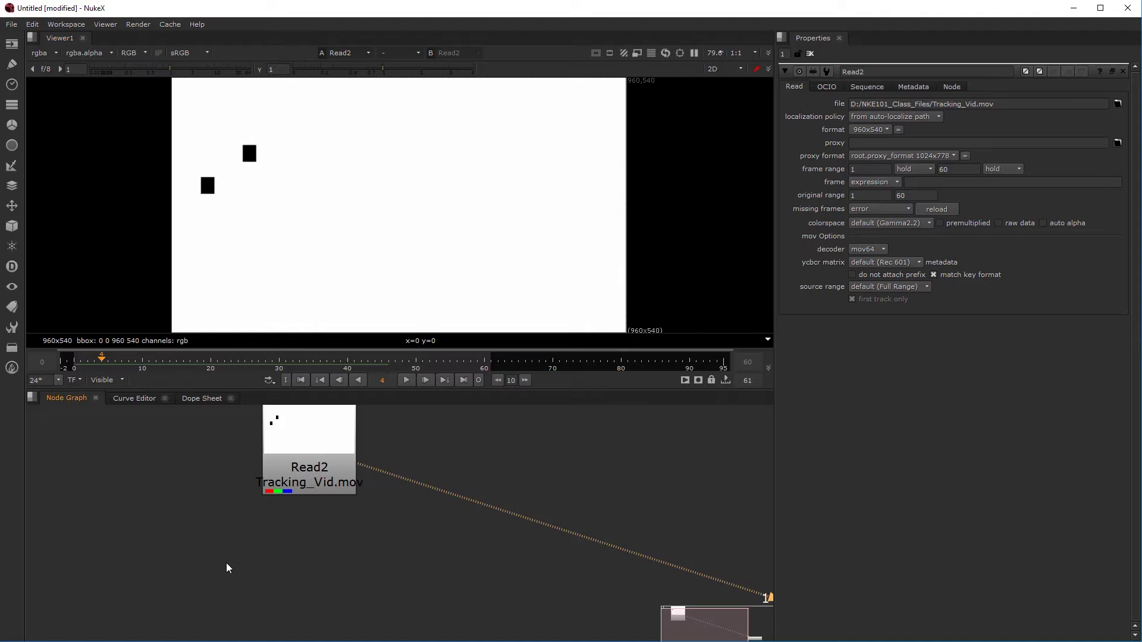
scroll(238, 568, "down", 4)
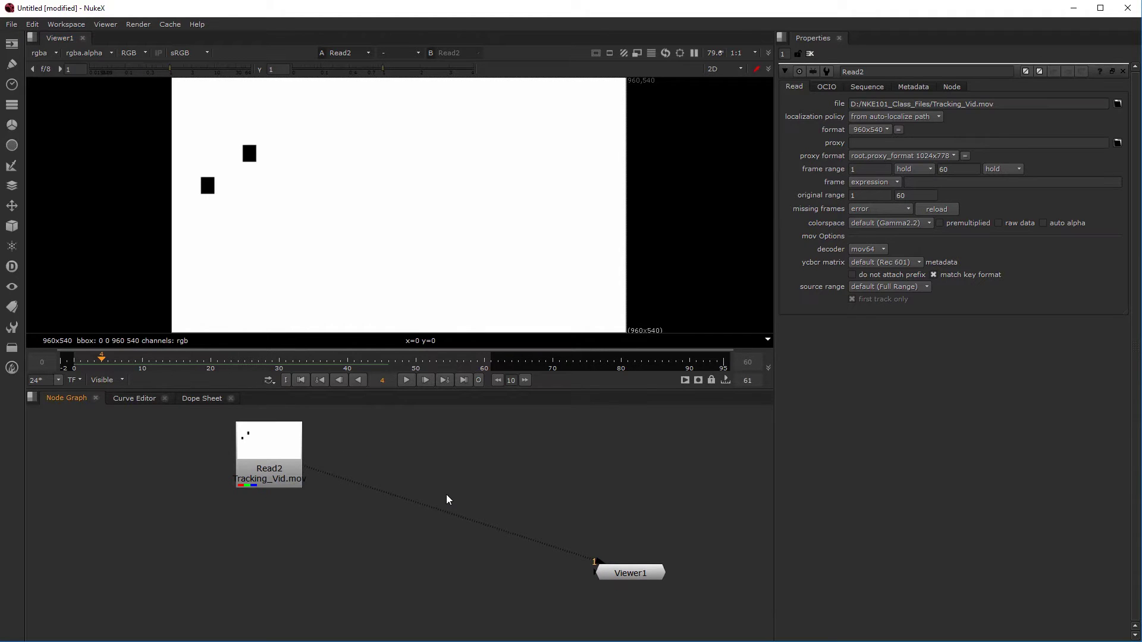
key("r")
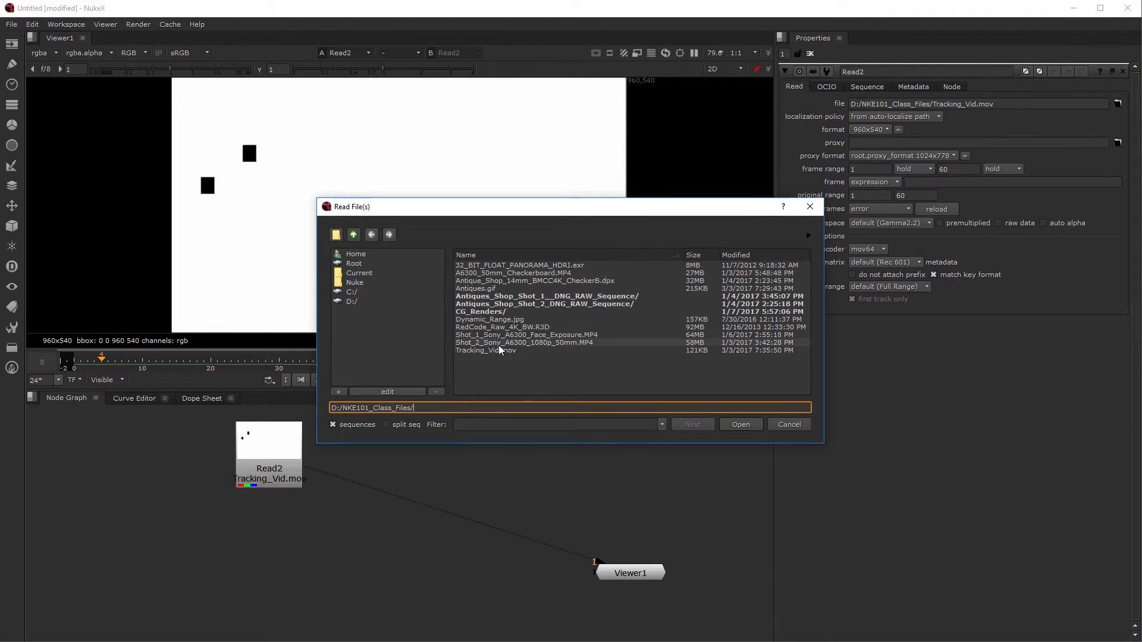
left_click(784, 425)
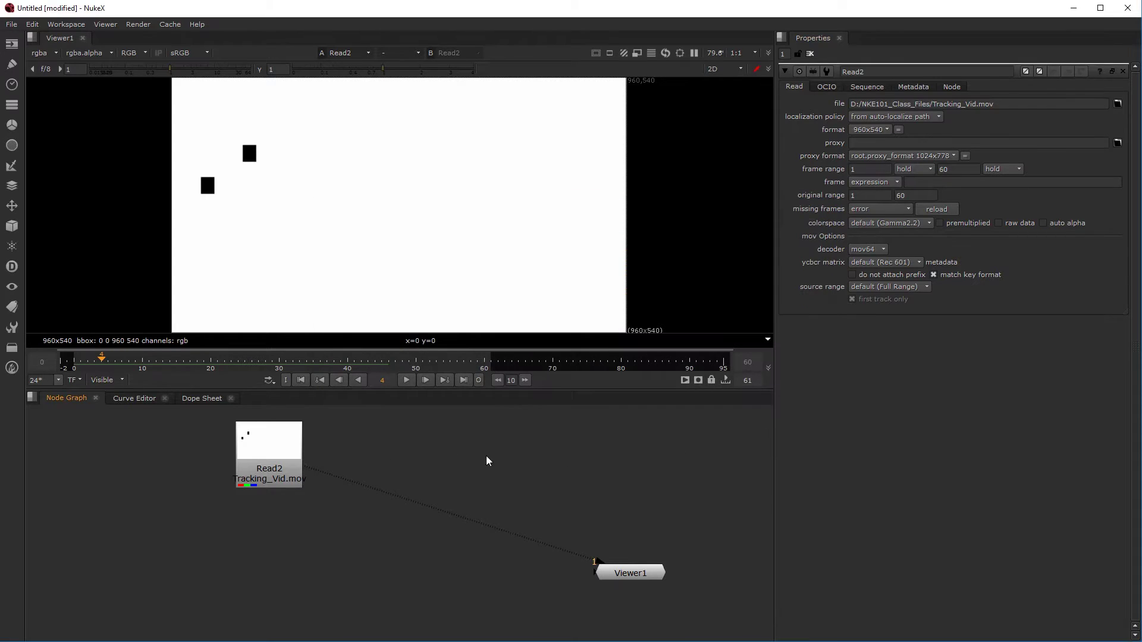
left_click(407, 380)
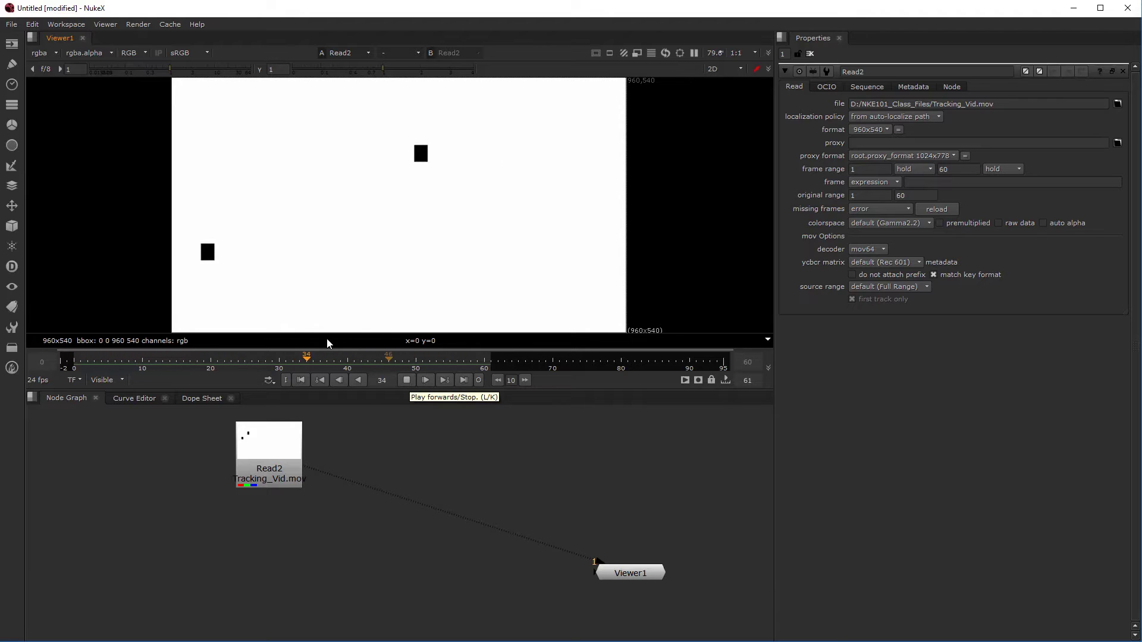
left_click(406, 380)
Step: Add a Tracker node beneath the Tracking_Vid.mov read node, connect it to the clip and display it in the viewer
key("Tab")
type("track")
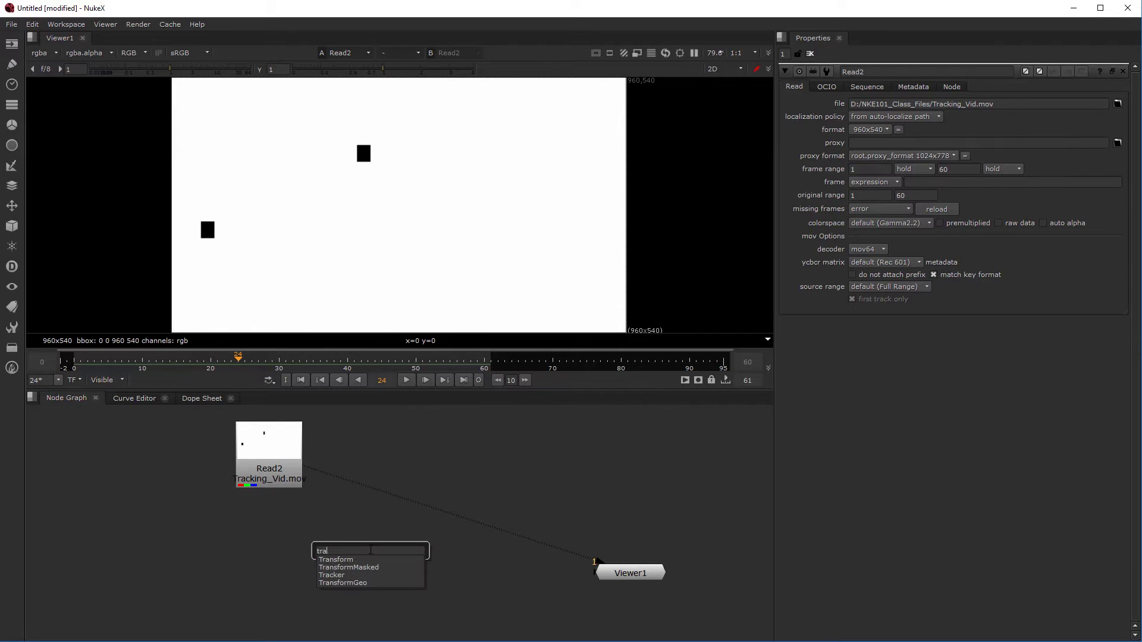
key("Return")
left_click(268, 546)
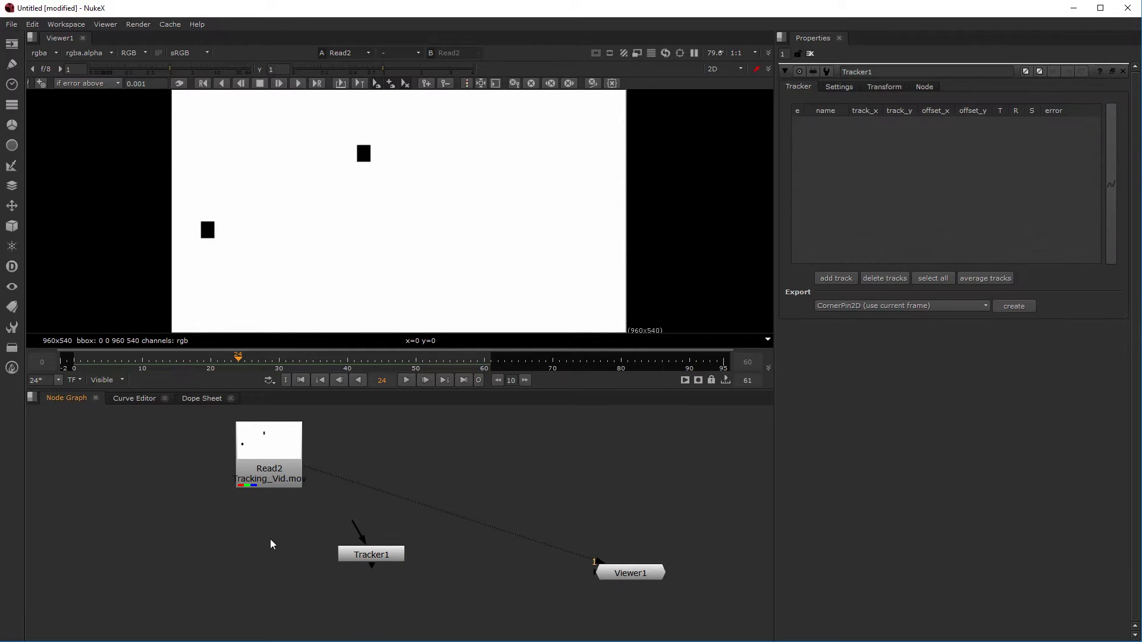
left_click_drag(370, 562, 274, 539)
key("1")
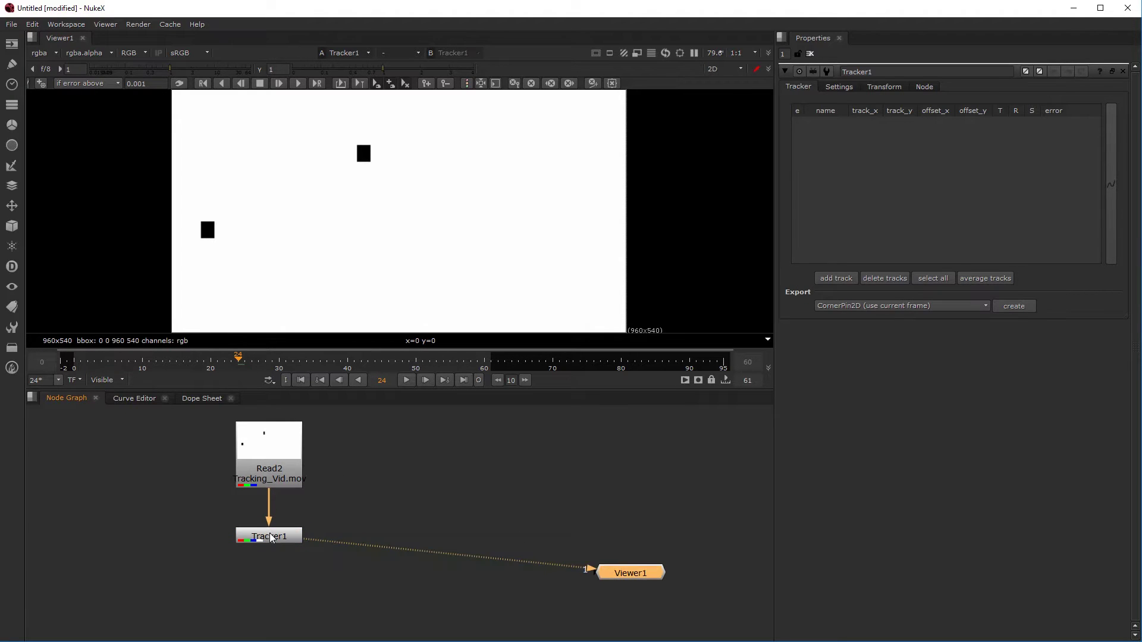
Step: Add a track centred on the upper black square at about x 406, y 378 and moderately enlarge its search area
left_click(836, 279)
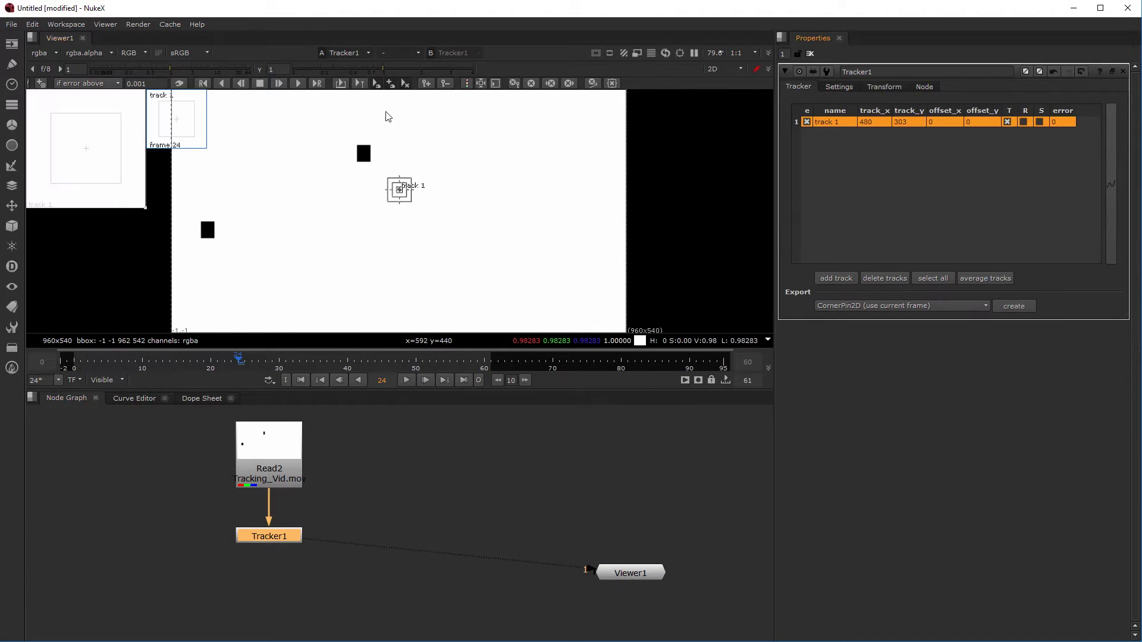
left_click_drag(400, 189, 375, 168)
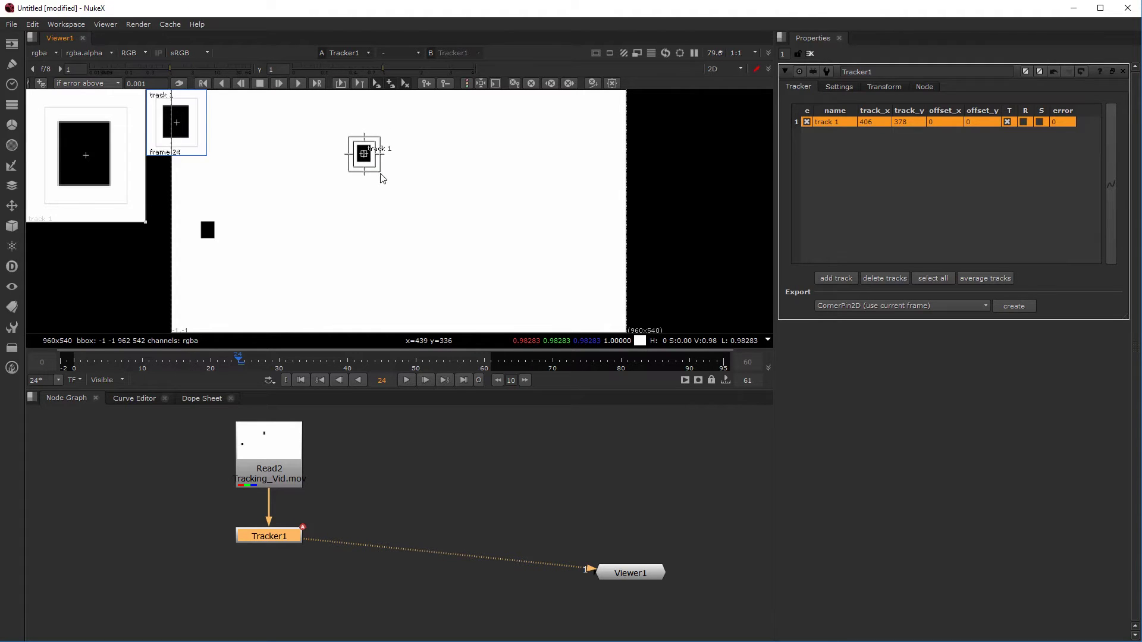
left_click_drag(379, 171, 540, 313)
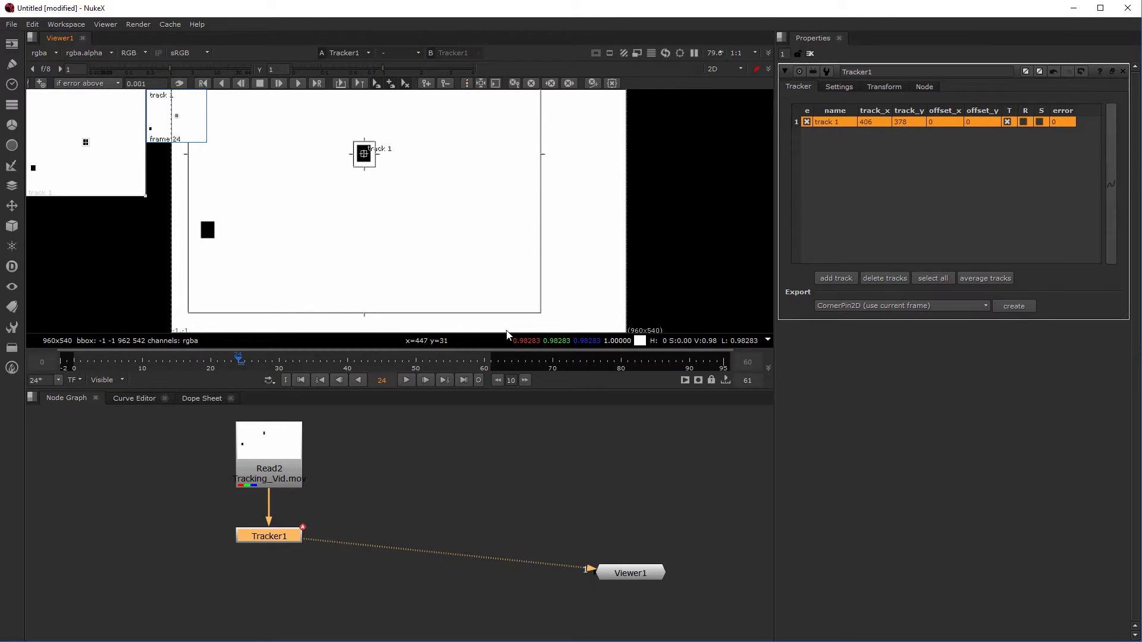
left_click_drag(541, 313, 392, 184)
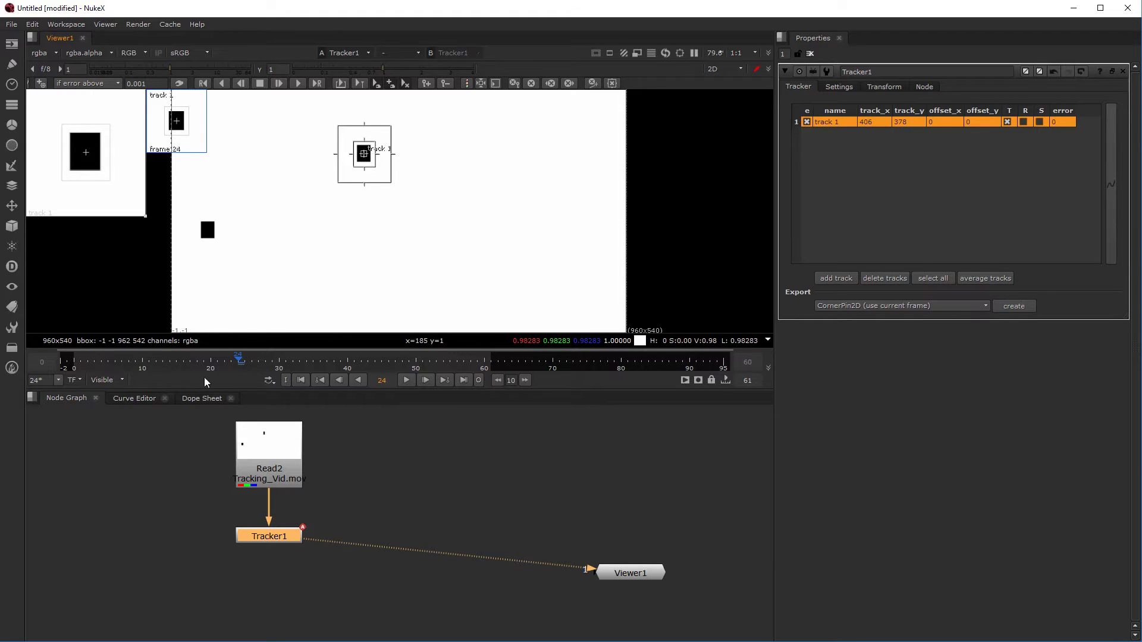
Step: Track the upper square forward from frame 24 to the end and backward to frame 1, checking the result across the frames
left_click(201, 399)
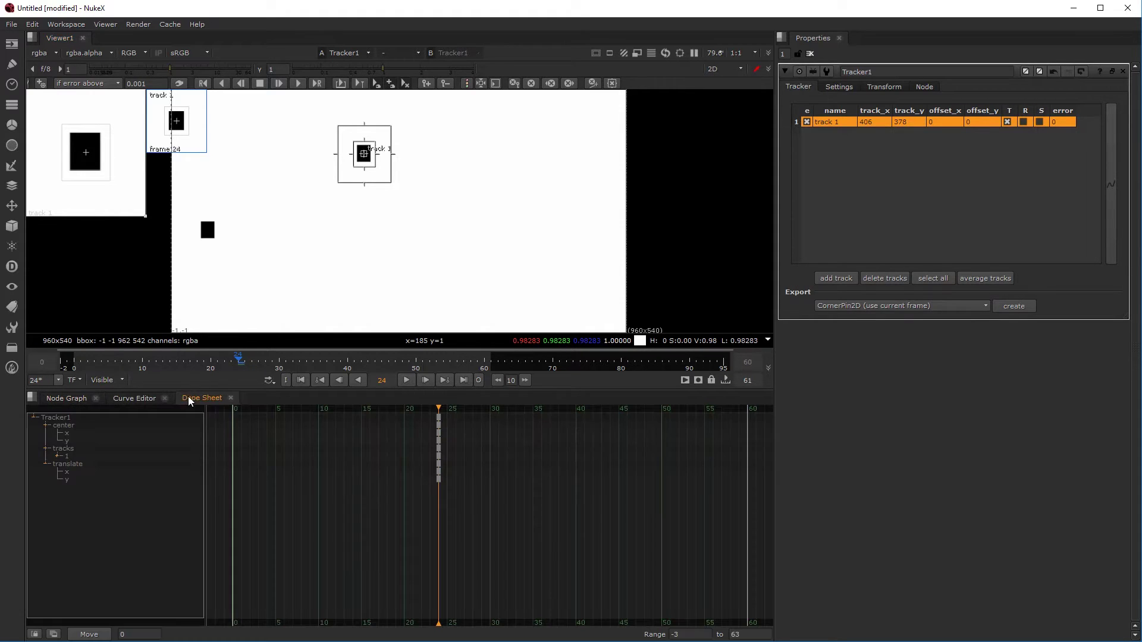
left_click(71, 400)
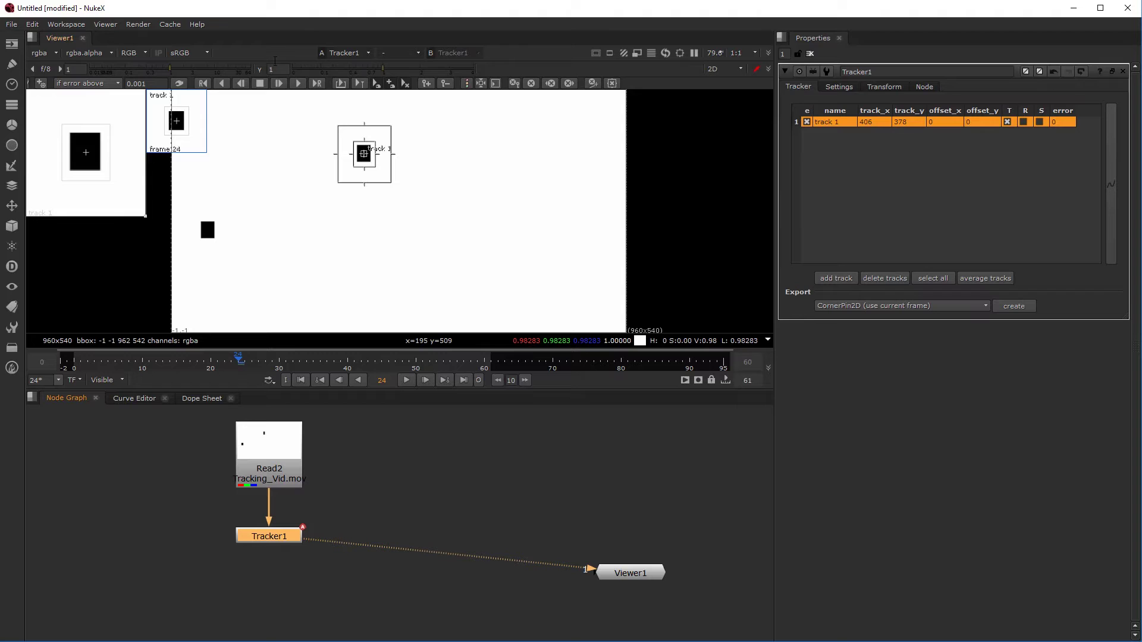
left_click(298, 83)
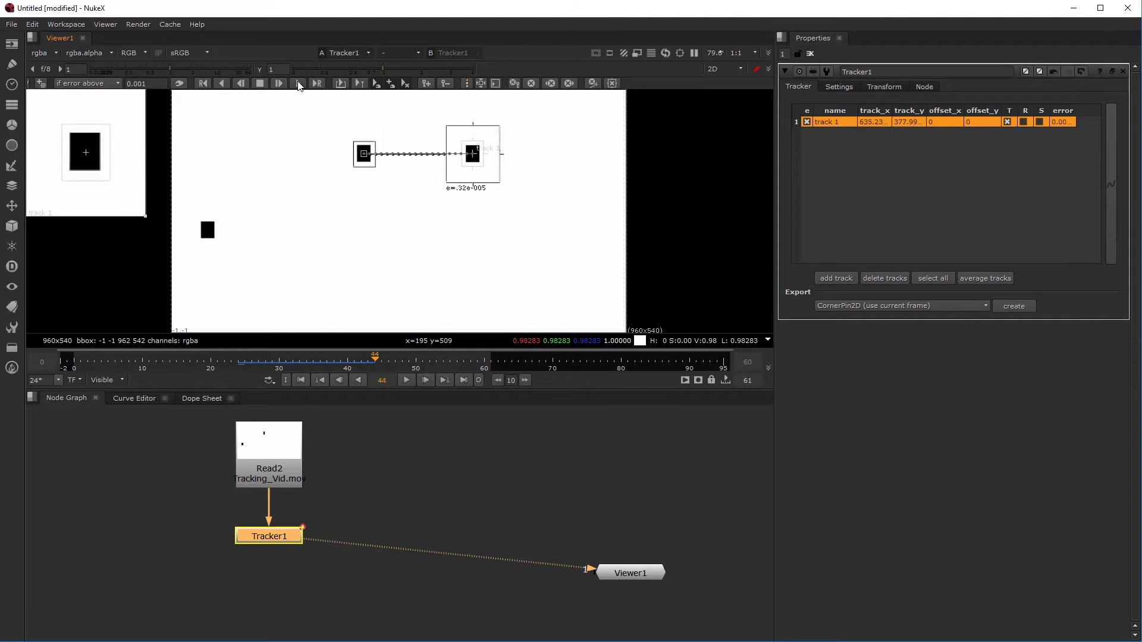
left_click_drag(246, 362, 237, 365)
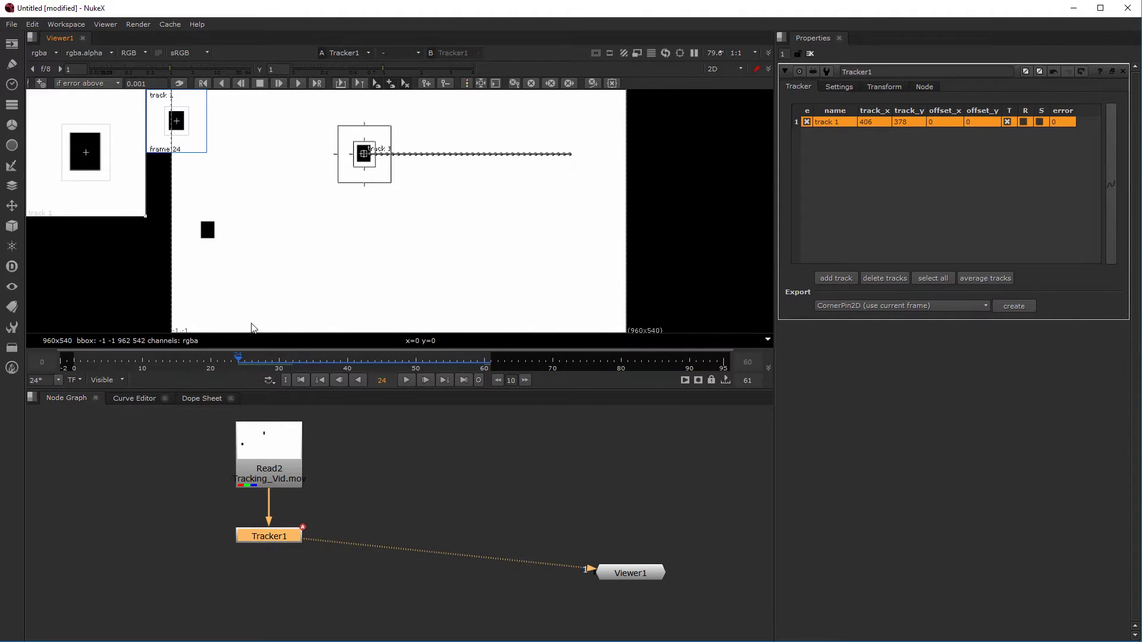
left_click(222, 83)
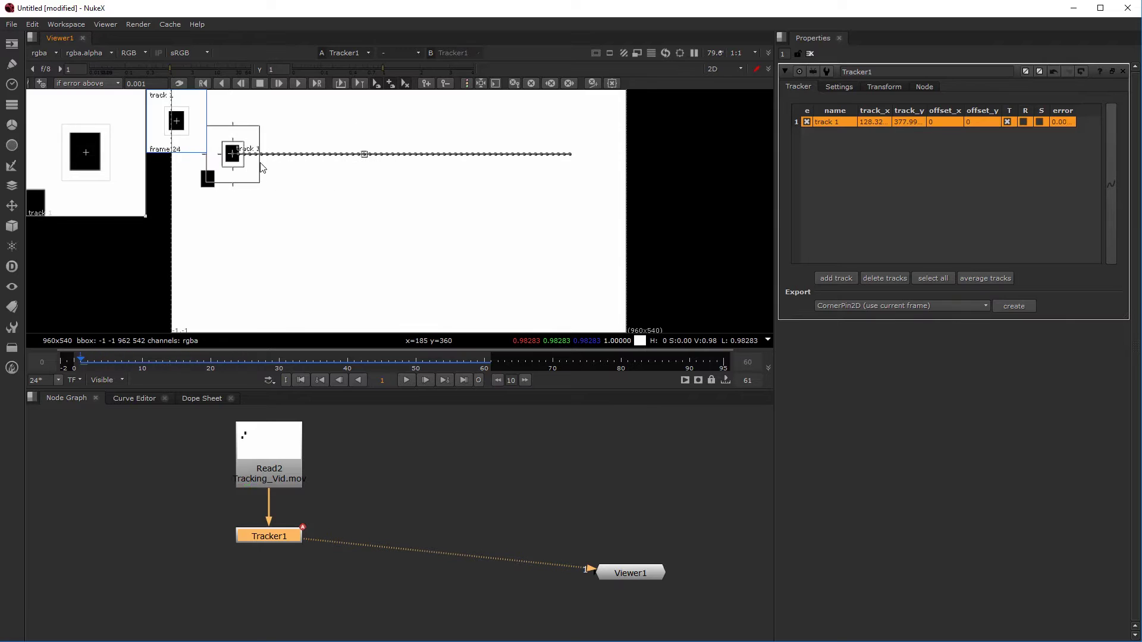
left_click(314, 358)
left_click_drag(326, 354, 252, 363)
Step: Import Antiques.gif as a separate read node with nothing selected in the node graph
left_click(390, 497)
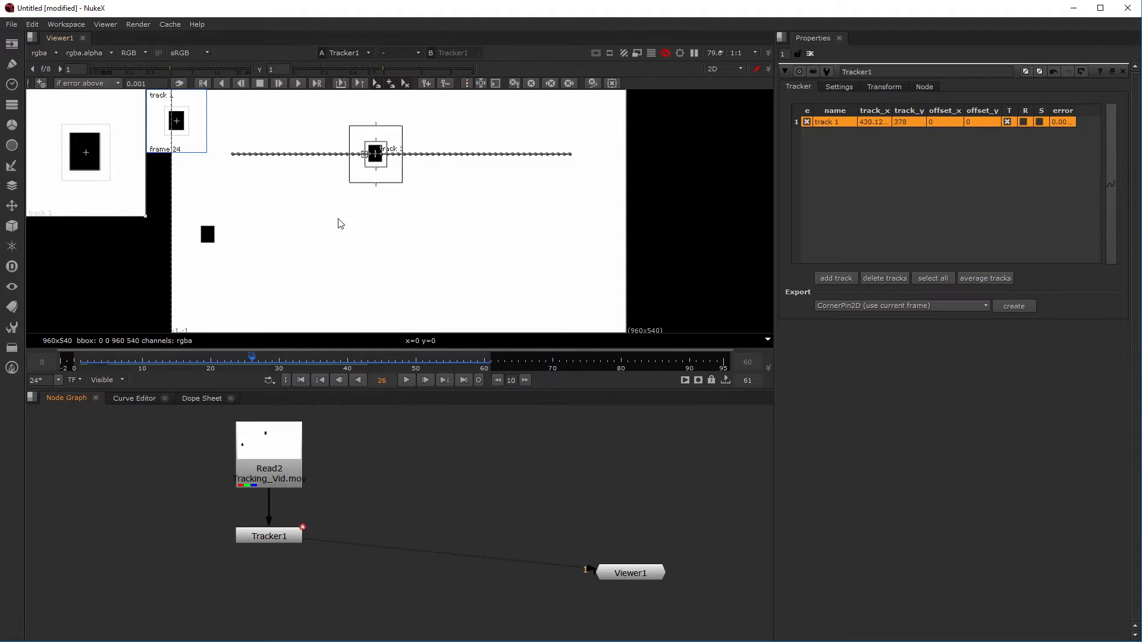
scroll(356, 459, "down", 2)
scroll(356, 459, "up", 2)
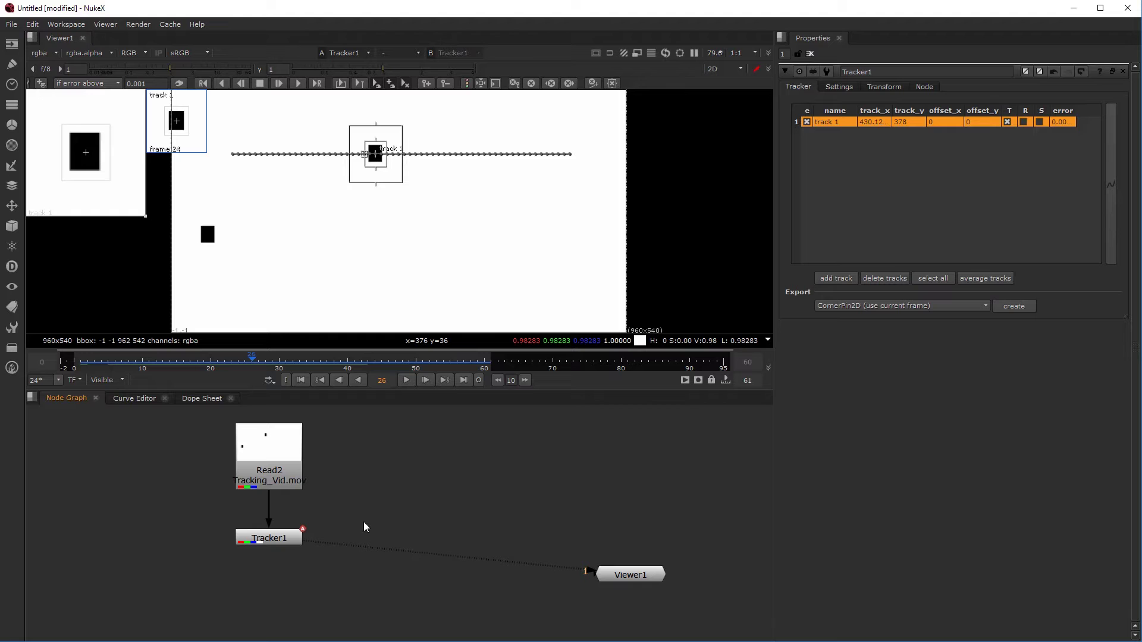
key("r")
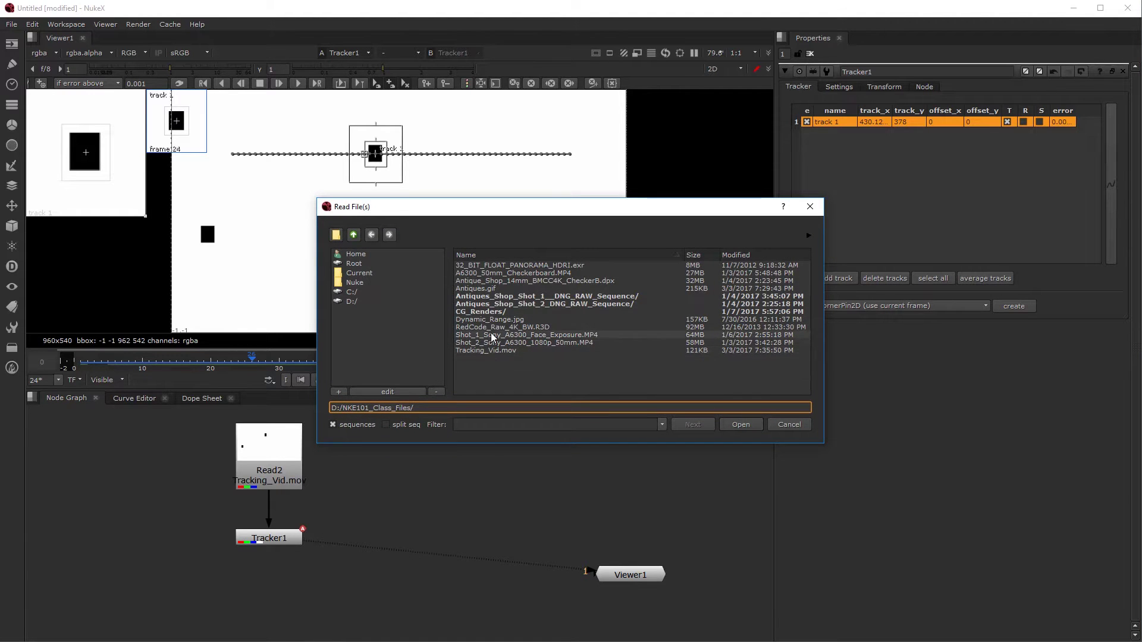
left_click(494, 289)
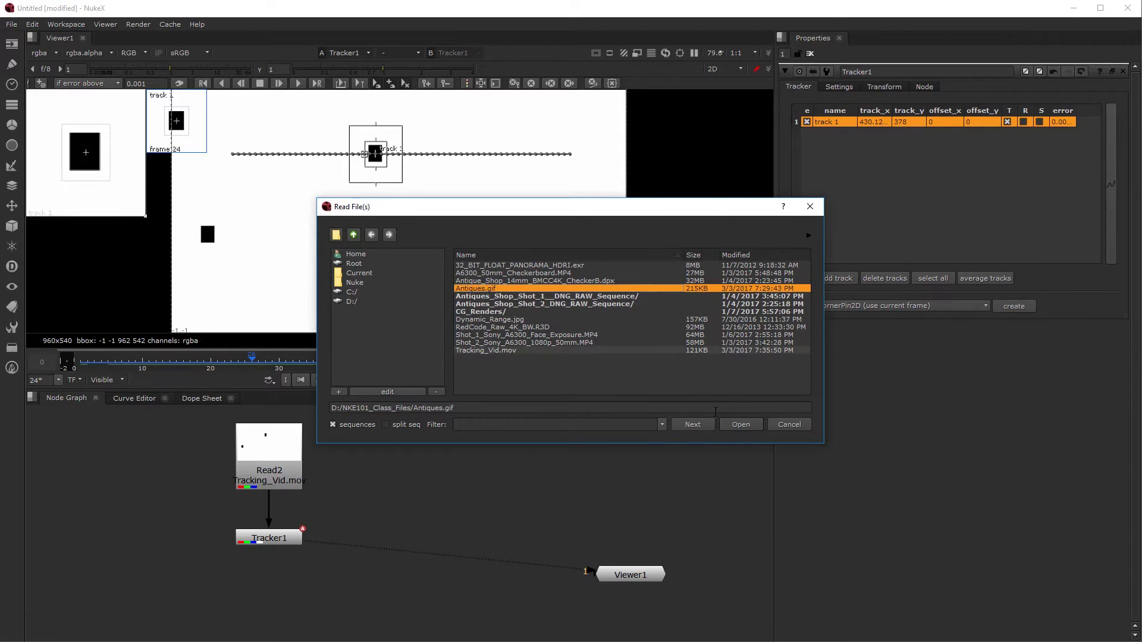
left_click(743, 425)
Step: Place the Antiques.gif node beside the tracking clip's node and display its image in the viewer
left_click_drag(409, 467, 420, 429)
key("1")
left_click(403, 541)
key("Tab")
key("Escape")
mouse_move(397, 454)
left_mouse_down()
mouse_move(405, 490)
mouse_move(415, 457)
left_mouse_up()
left_click(370, 491)
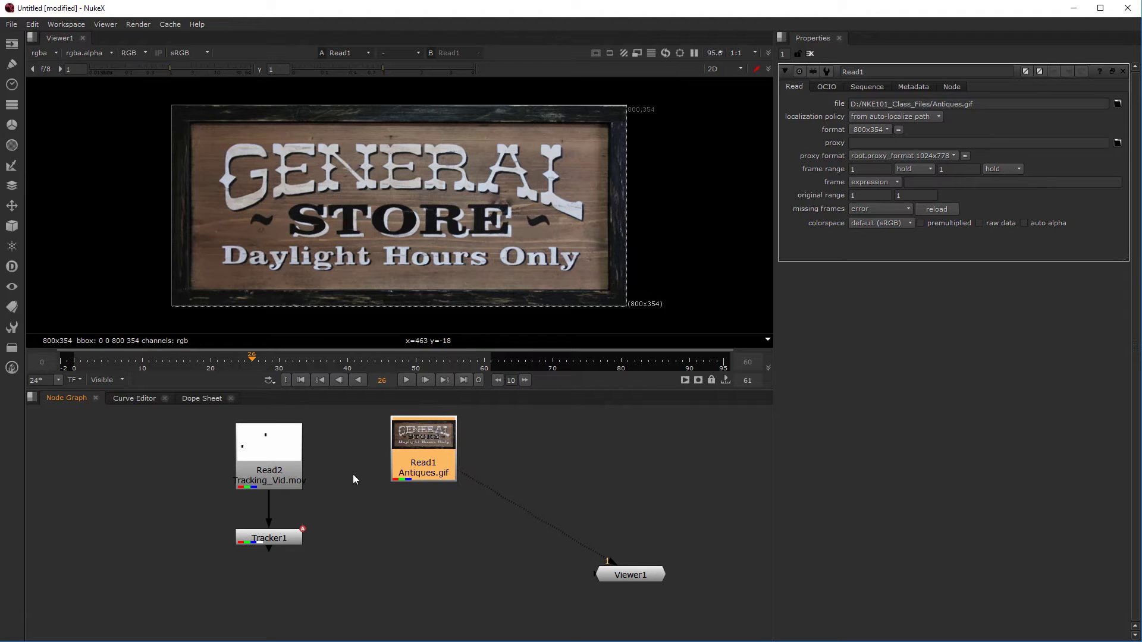
Step: Display Tracking_Vid.mov in the viewer and open its read properties to check the clip's format
left_click(263, 455)
left_click(319, 594)
double_click(279, 539)
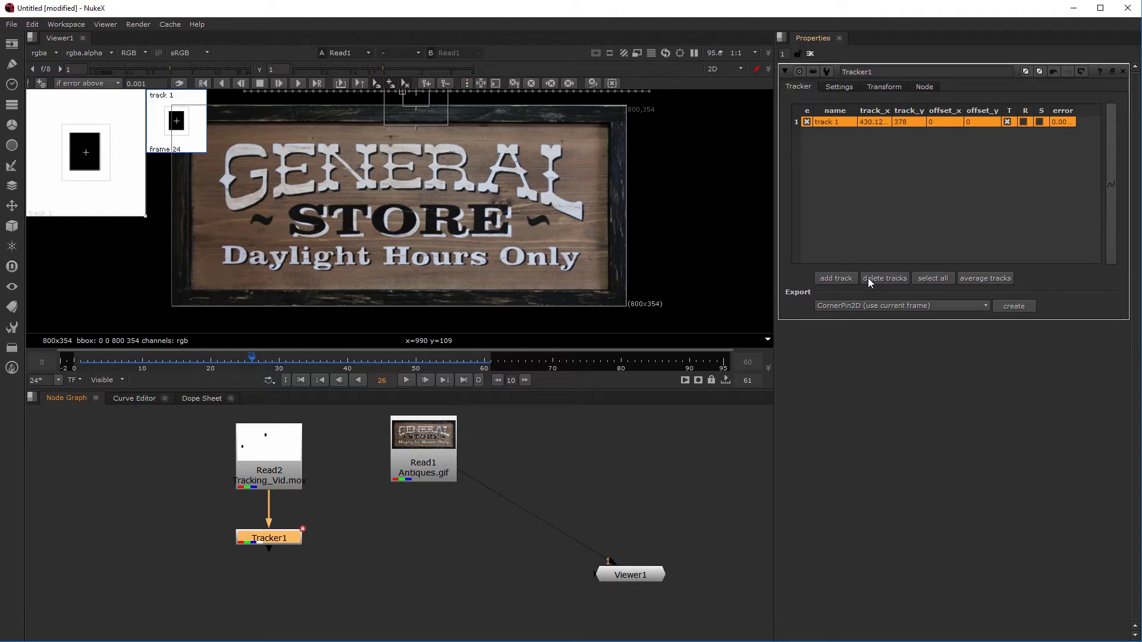
left_click(281, 462)
key("1")
double_click(276, 459)
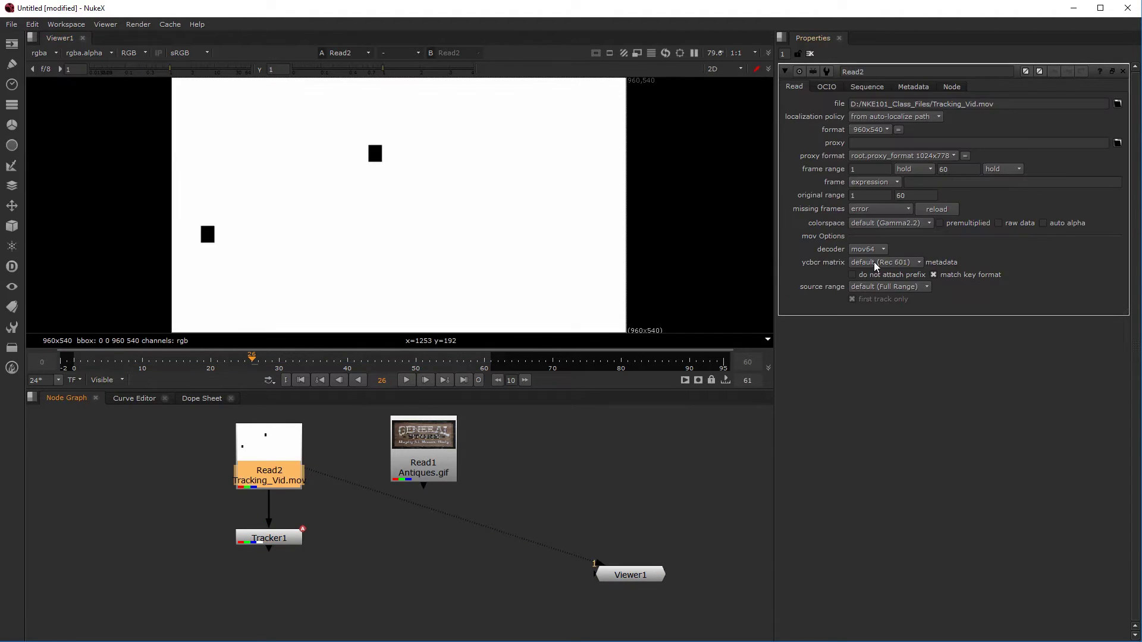
scroll(523, 249, "down", 2)
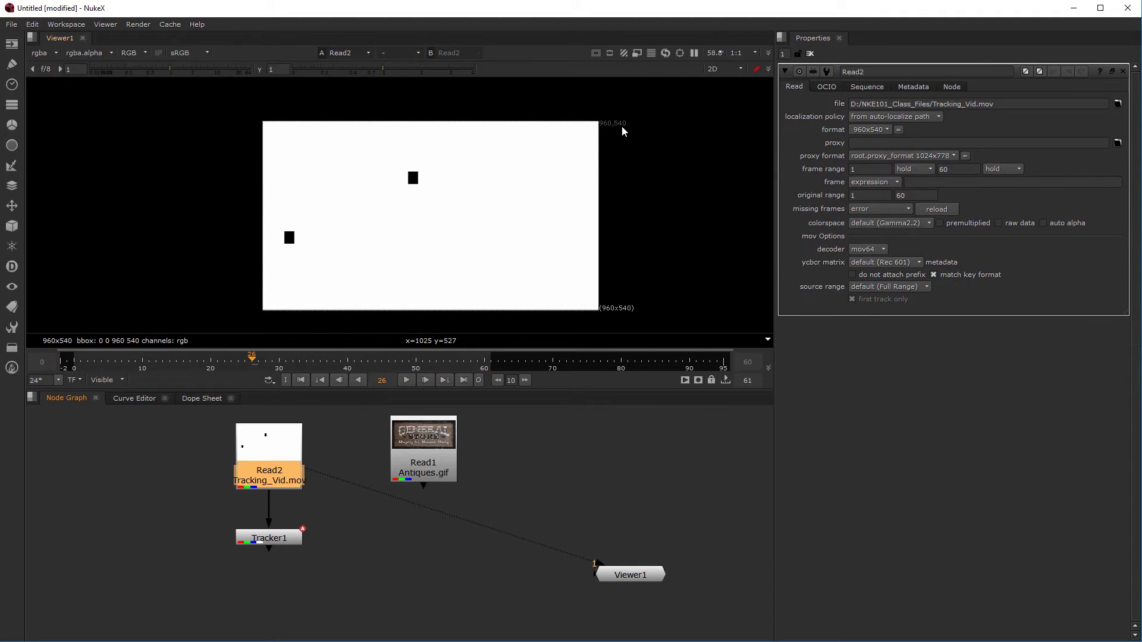
Step: Set the project's full size format to 960x540
left_click(398, 573)
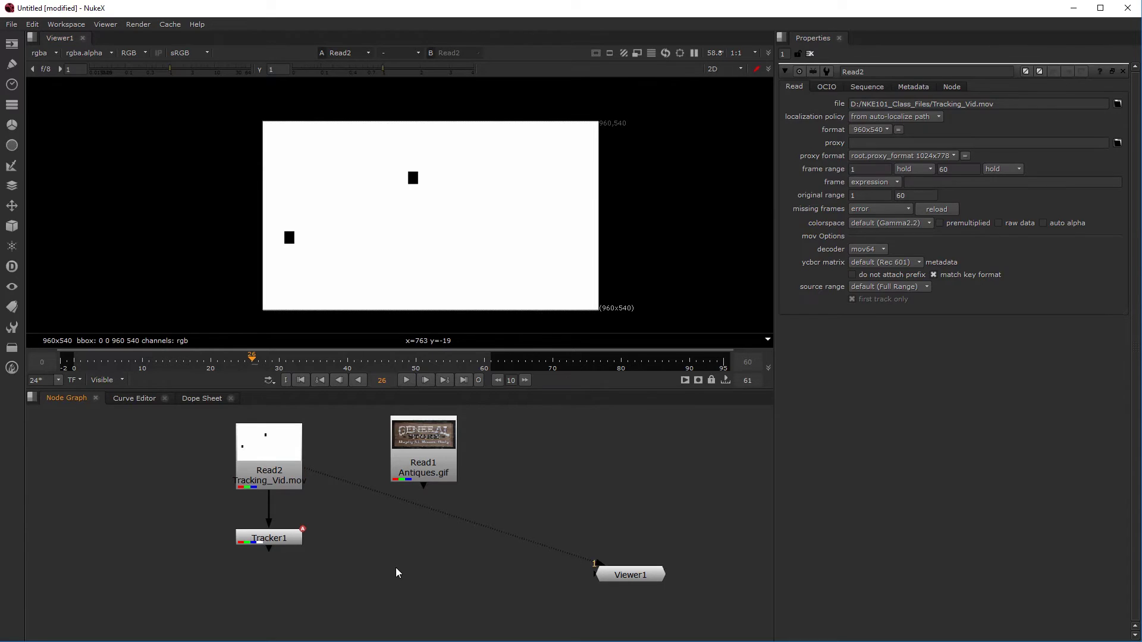
key("s")
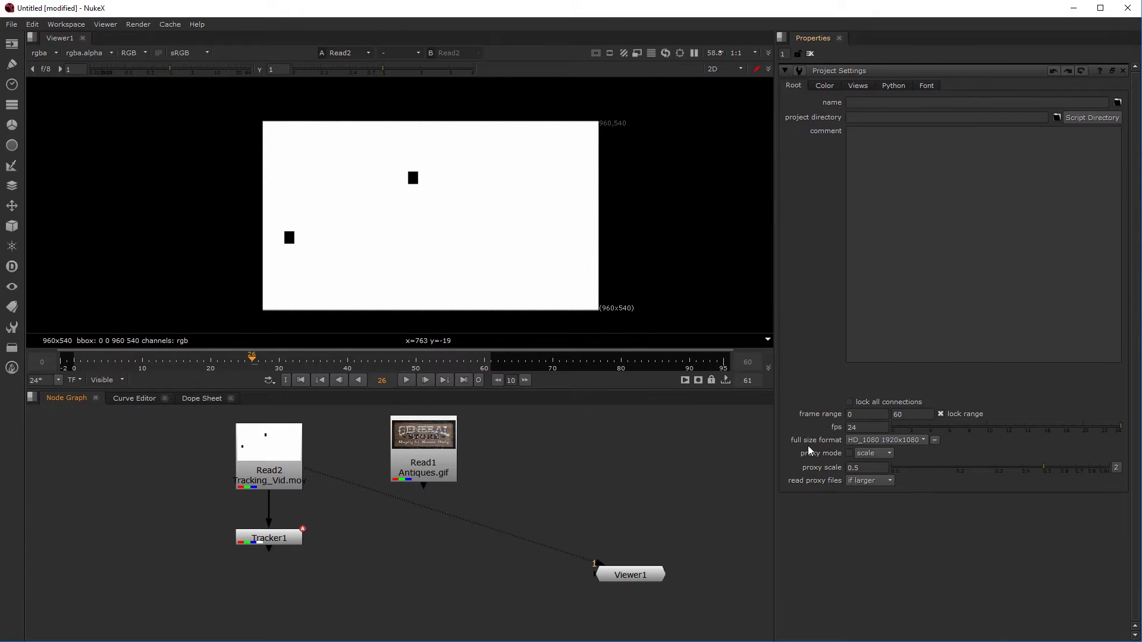
left_click(906, 443)
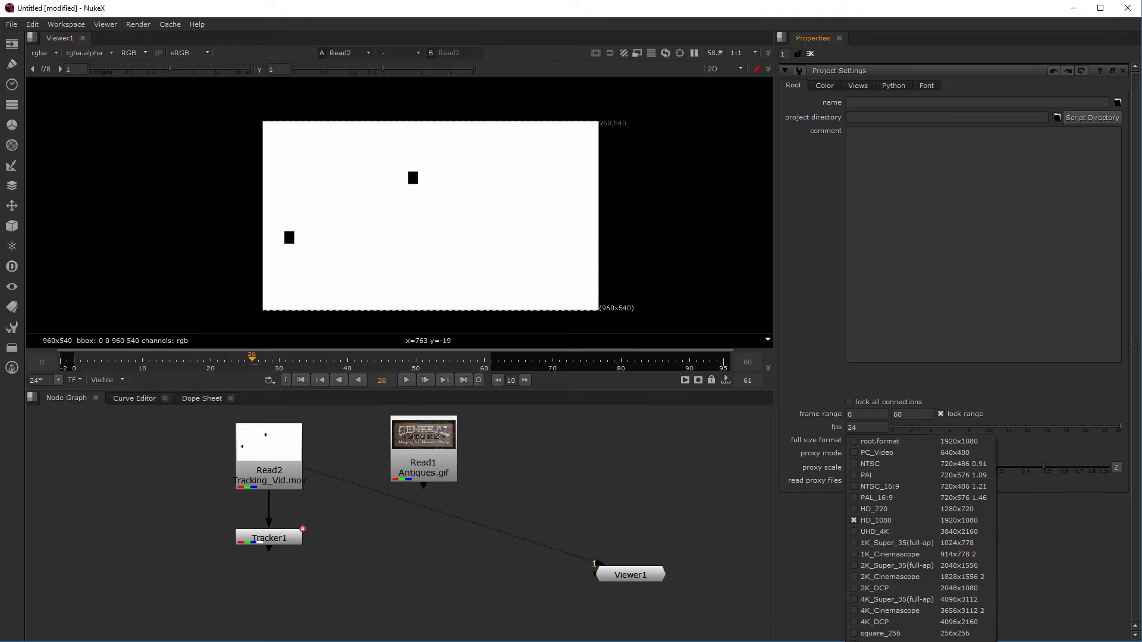
key("Escape")
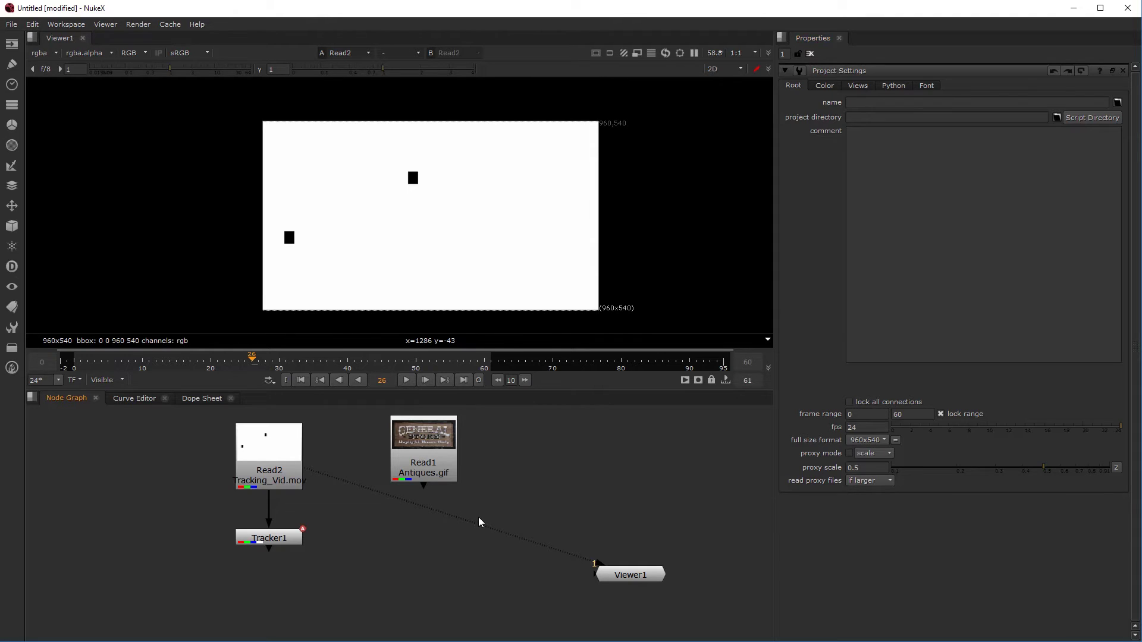
Step: Add a Merge node between the tracker and the viewer, and move the Antiques.gif node below the tracker
left_click_drag(608, 576, 531, 570)
left_click(356, 579)
key("m")
left_click_drag(384, 577, 430, 543)
left_click_drag(424, 420, 271, 570)
Step: Export a Transform (match-move) node from the Tracker node's track 1
double_click(271, 541)
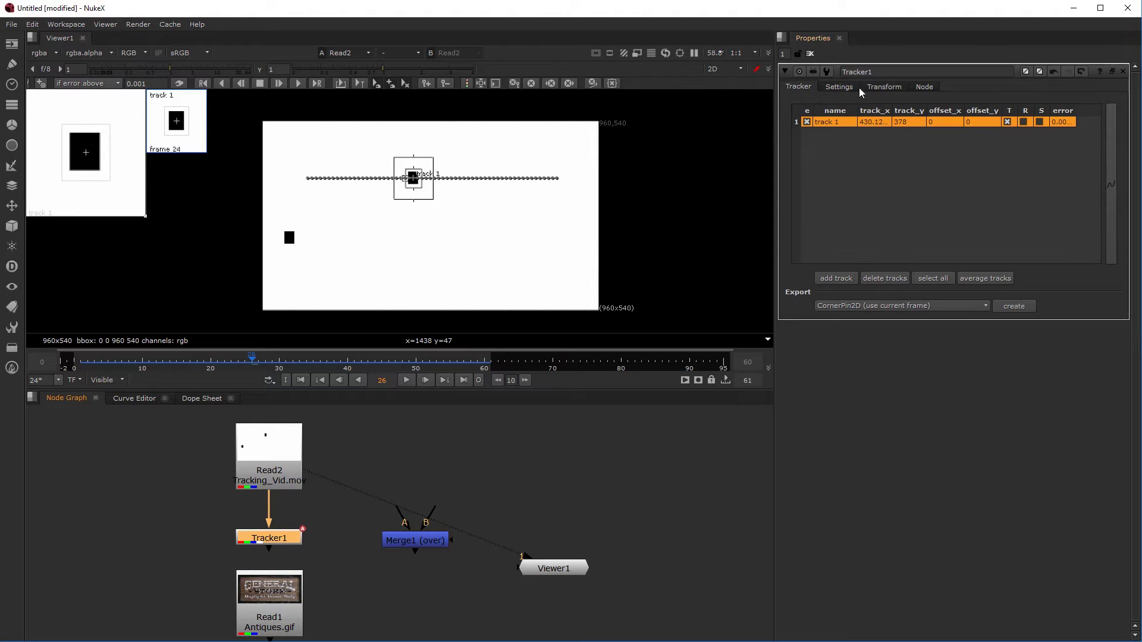
left_click(884, 87)
left_click(799, 87)
left_click(882, 87)
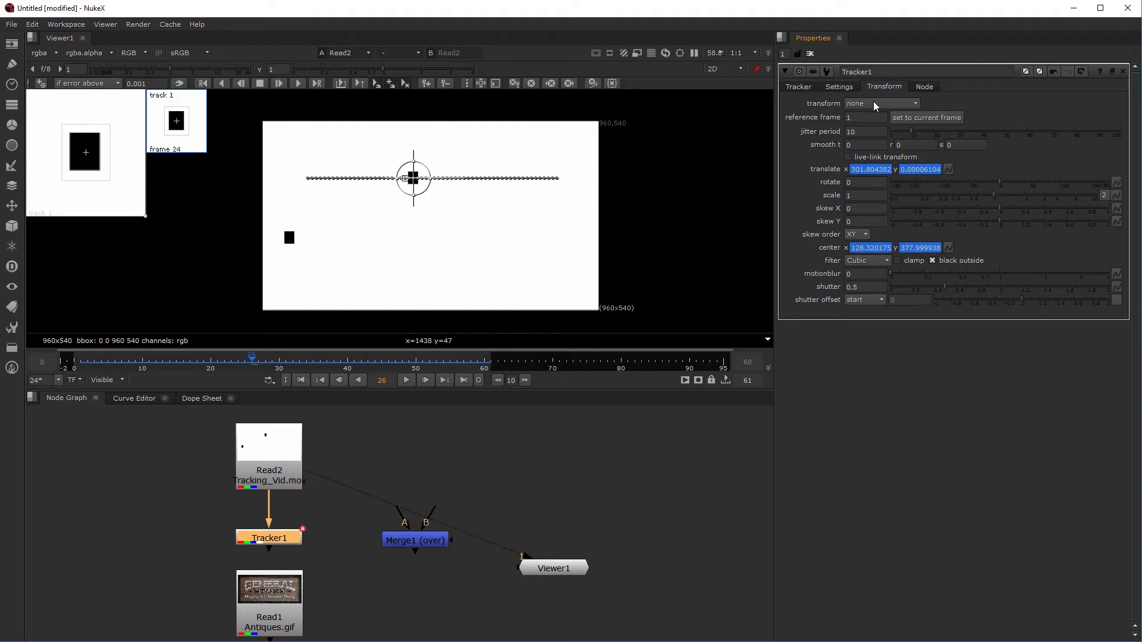
left_click_drag(263, 536, 263, 538)
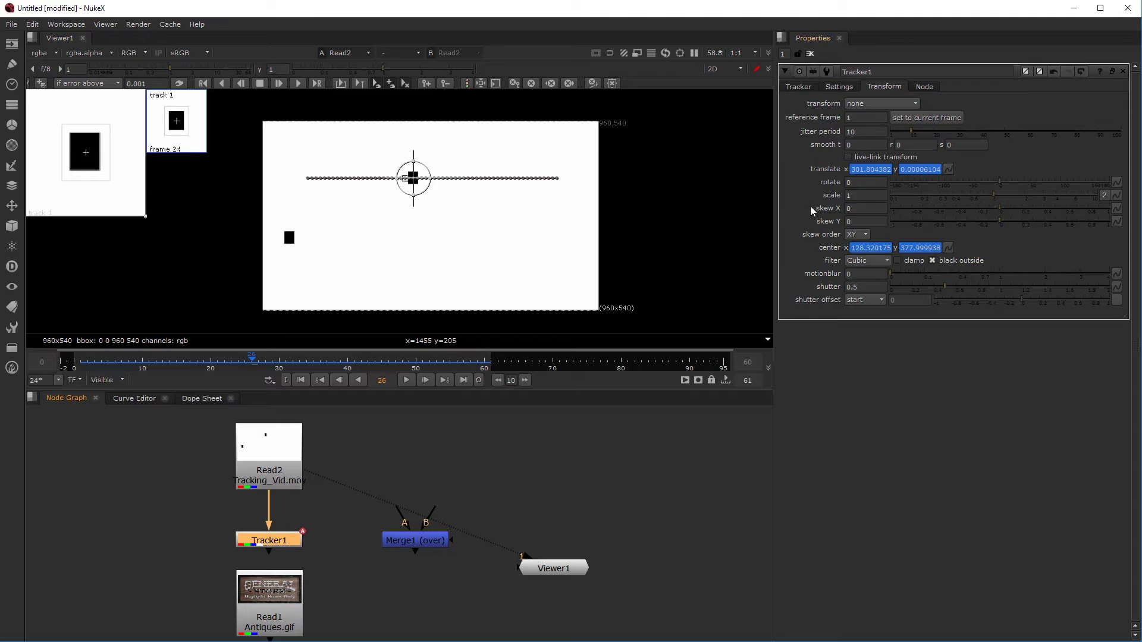
left_click(845, 88)
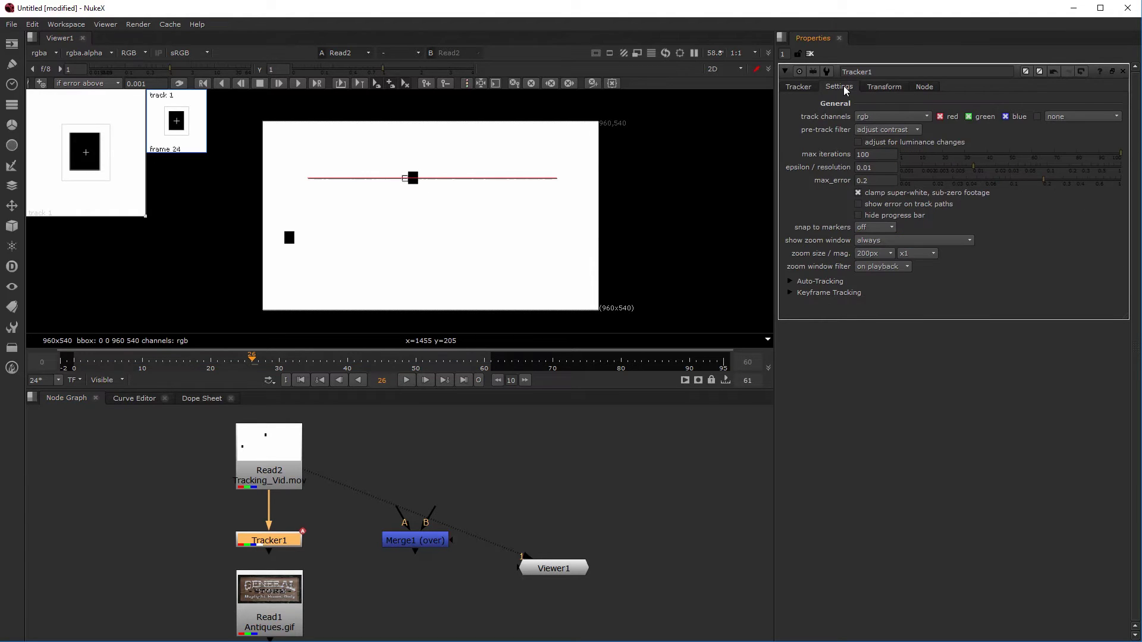
left_click(812, 88)
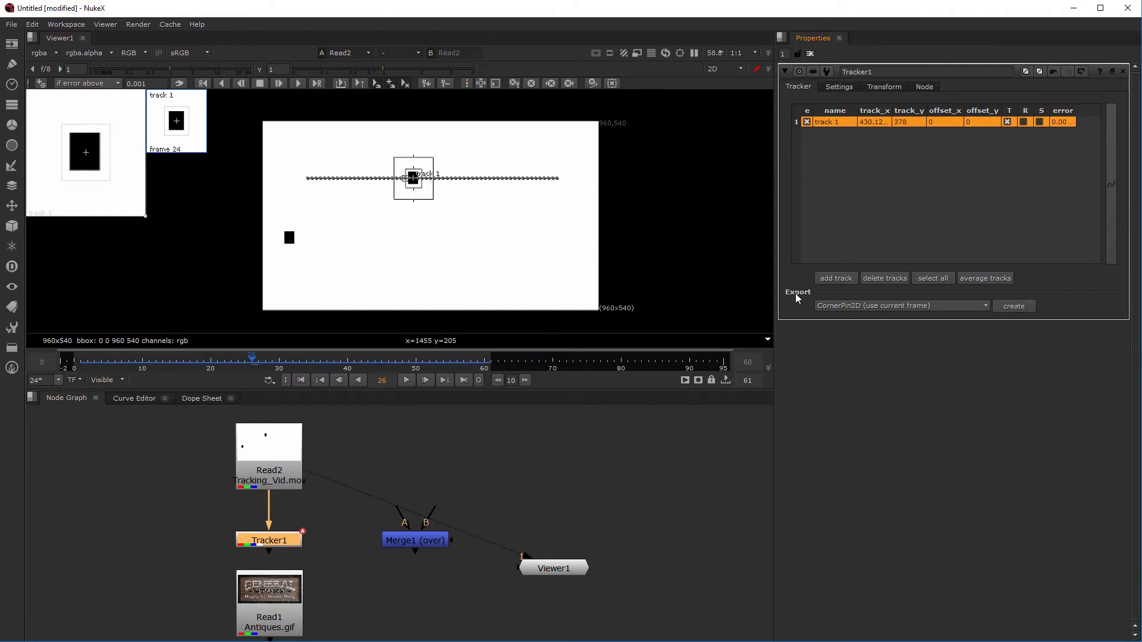
left_click(872, 306)
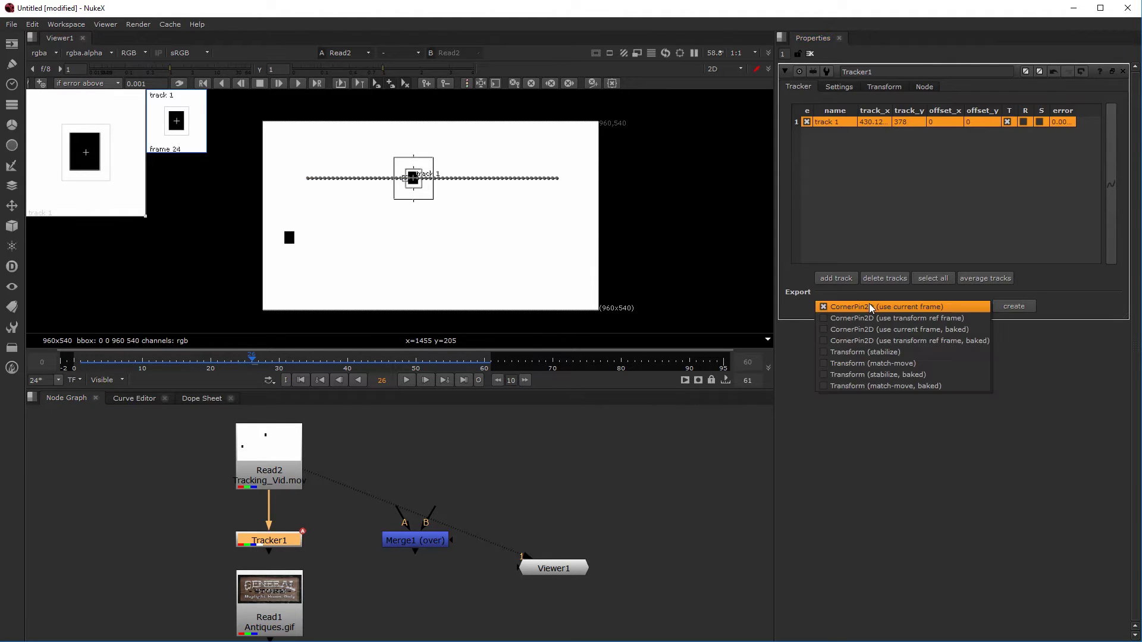
left_click(886, 364)
left_click(1018, 310)
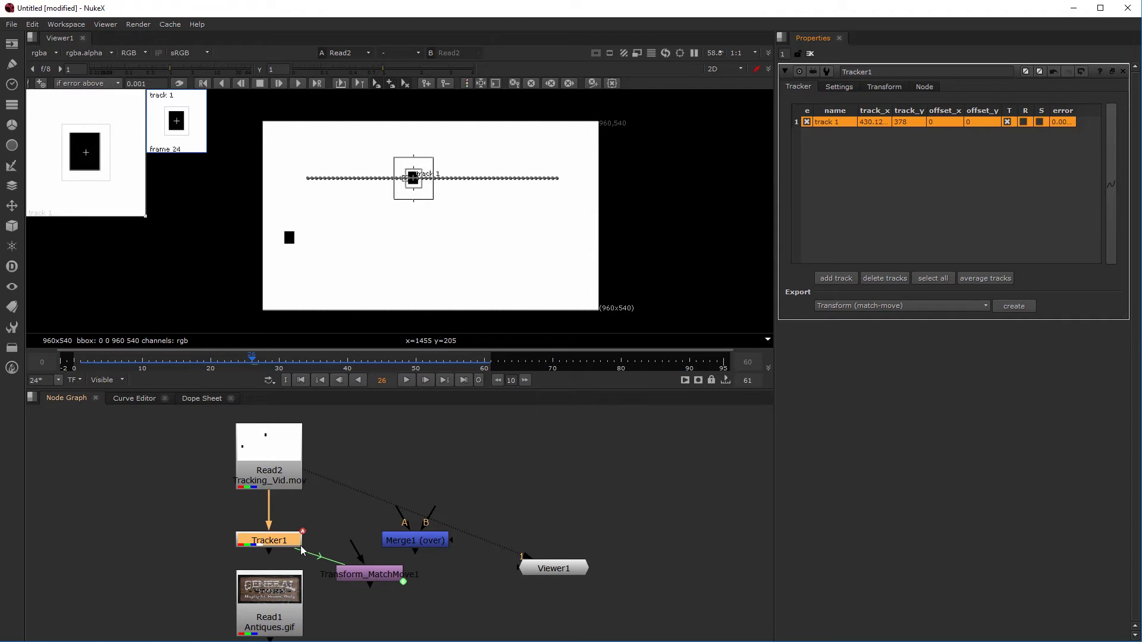
Step: Move the Antiques.gif node to the other side of the graph and connect the match-move transform beneath it
double_click(350, 575)
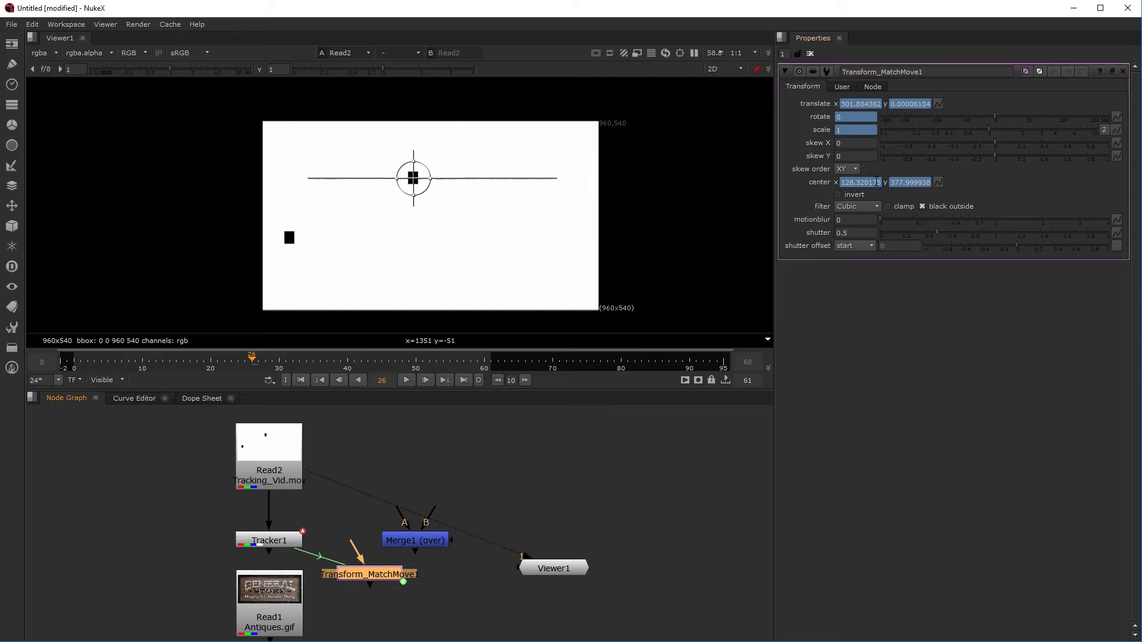
left_click_drag(372, 581, 421, 595)
left_click(403, 541)
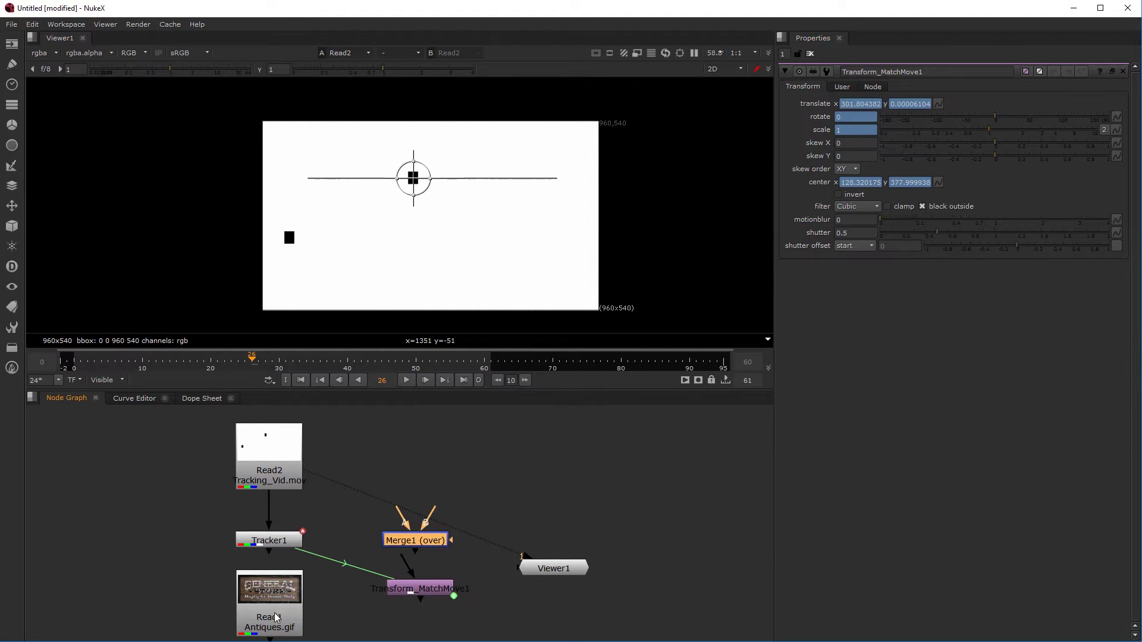
left_click_drag(270, 603, 470, 437)
left_click_drag(470, 443, 500, 448)
left_click_drag(493, 517, 499, 515)
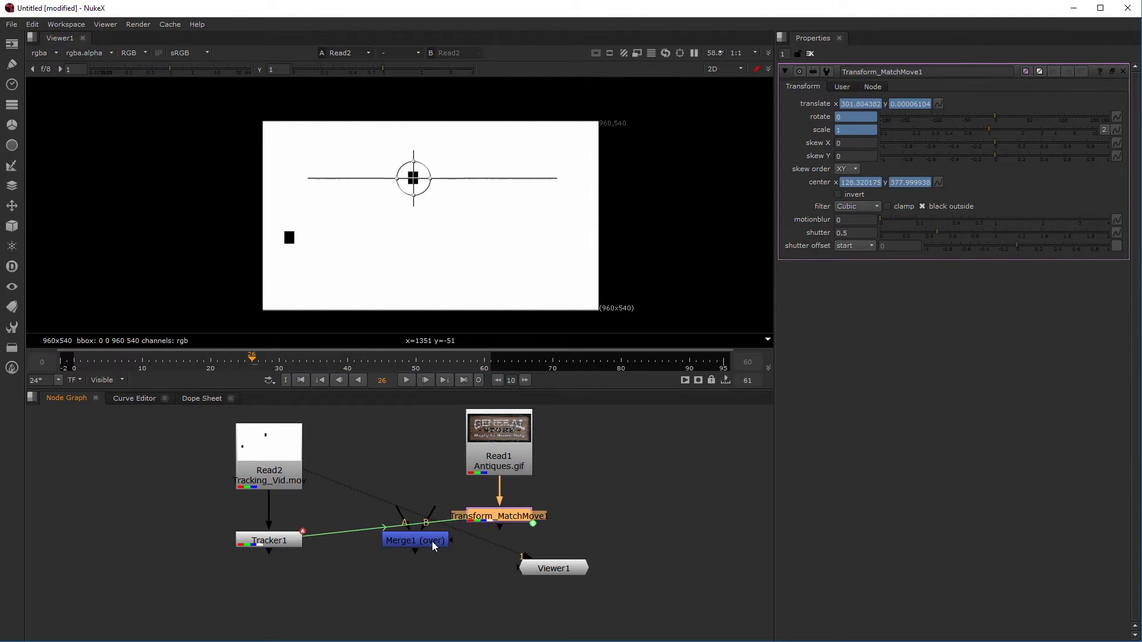
Step: Connect the Merge node's B input to Tracking_Vid.mov and its A input to the match-move transform, and display the merge in the viewer
left_click_drag(434, 545, 502, 615)
left_click_drag(503, 519, 613, 614)
left_click_drag(511, 467, 510, 482)
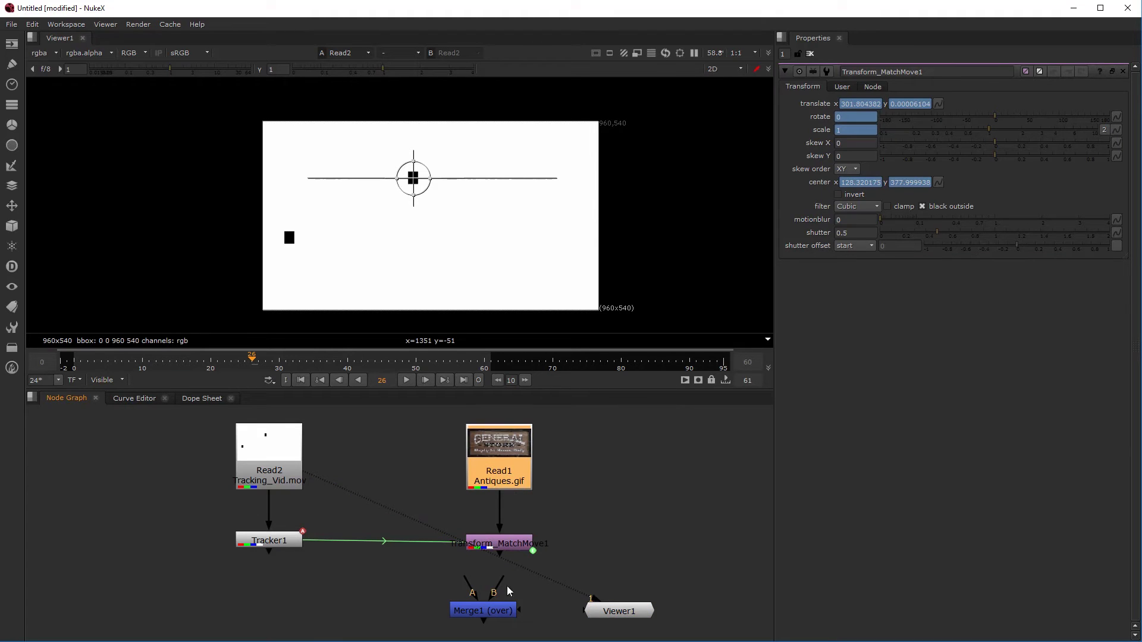
left_click_drag(498, 582, 291, 473)
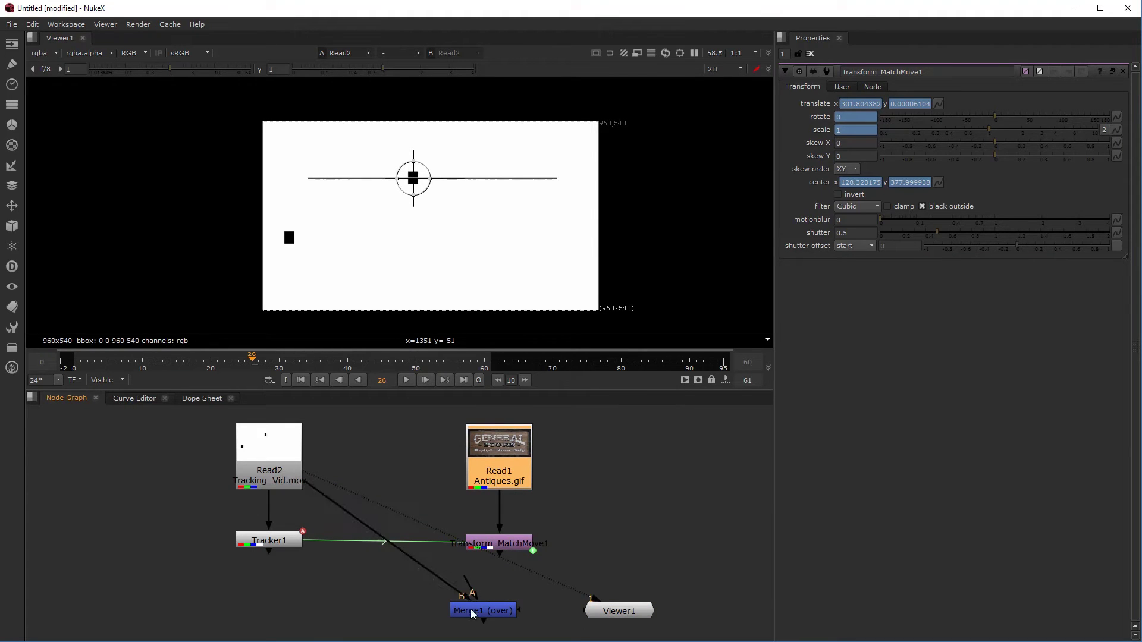
left_click_drag(479, 613, 498, 618)
key("1")
right_click(498, 619)
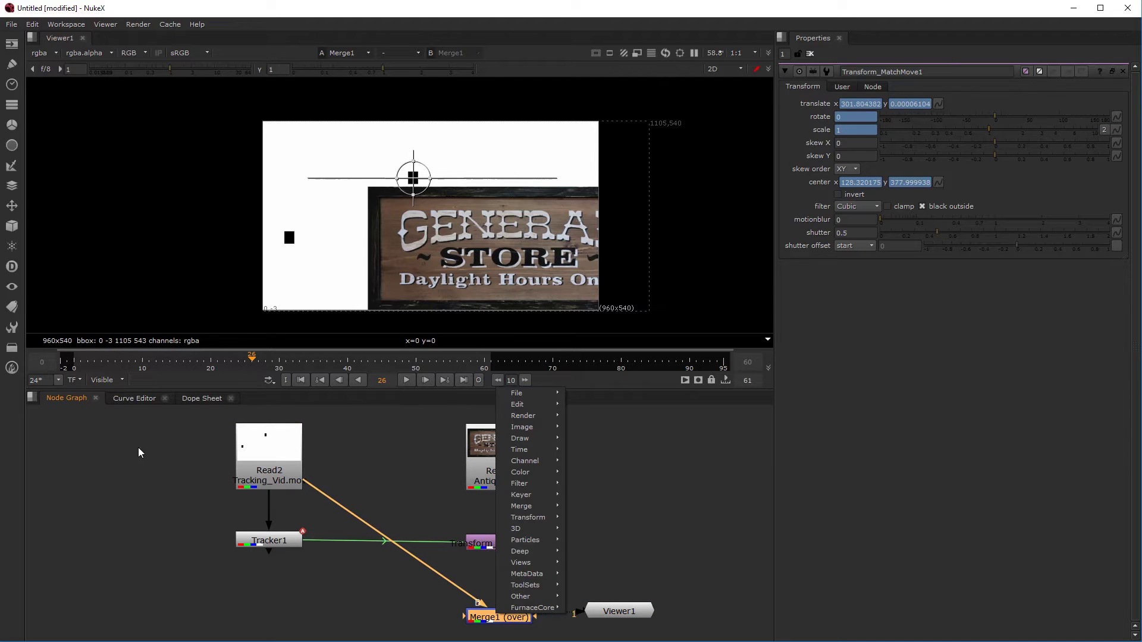
left_click(159, 440)
Step: Scrub and play the composite to check how the sign follows the tracked square
left_click_drag(243, 372, 204, 371)
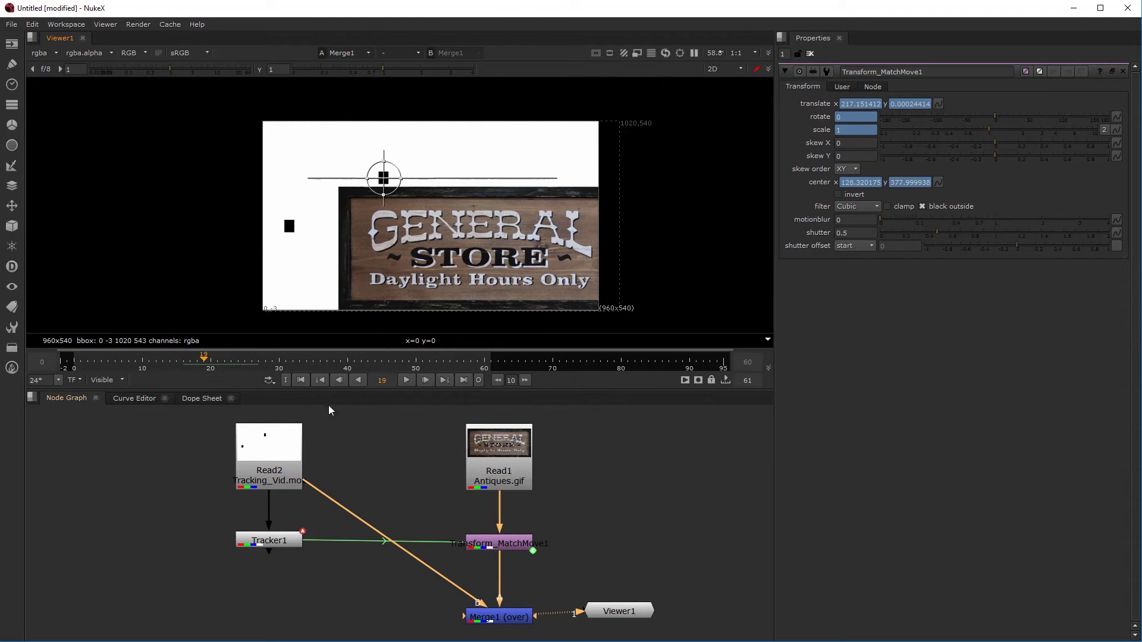
left_click(404, 381)
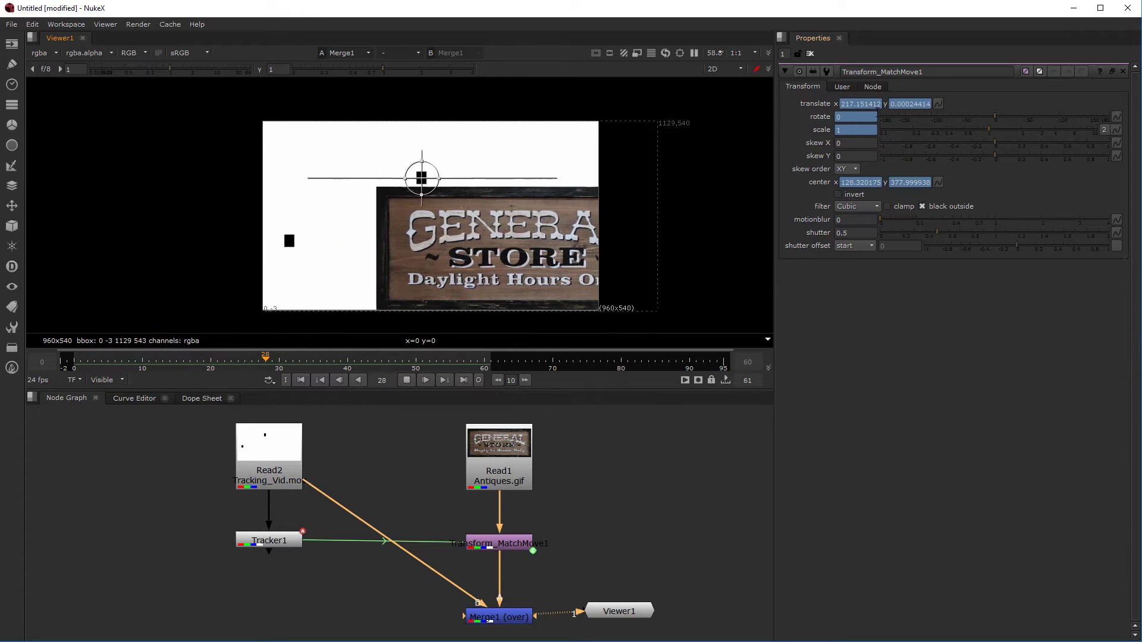
left_click(407, 380)
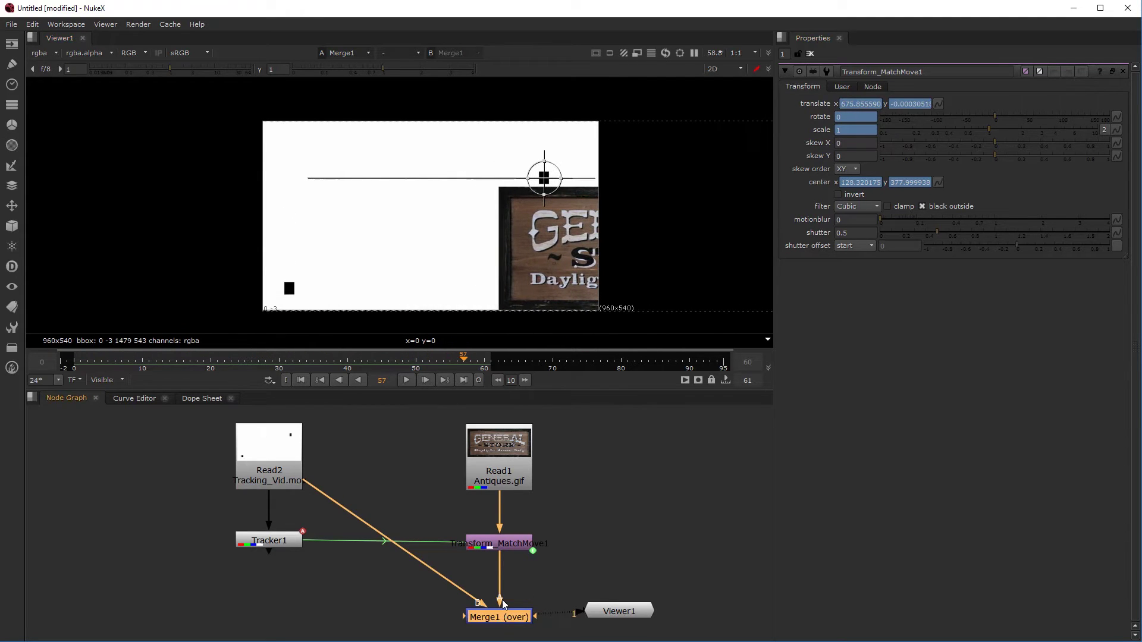
left_click(500, 548)
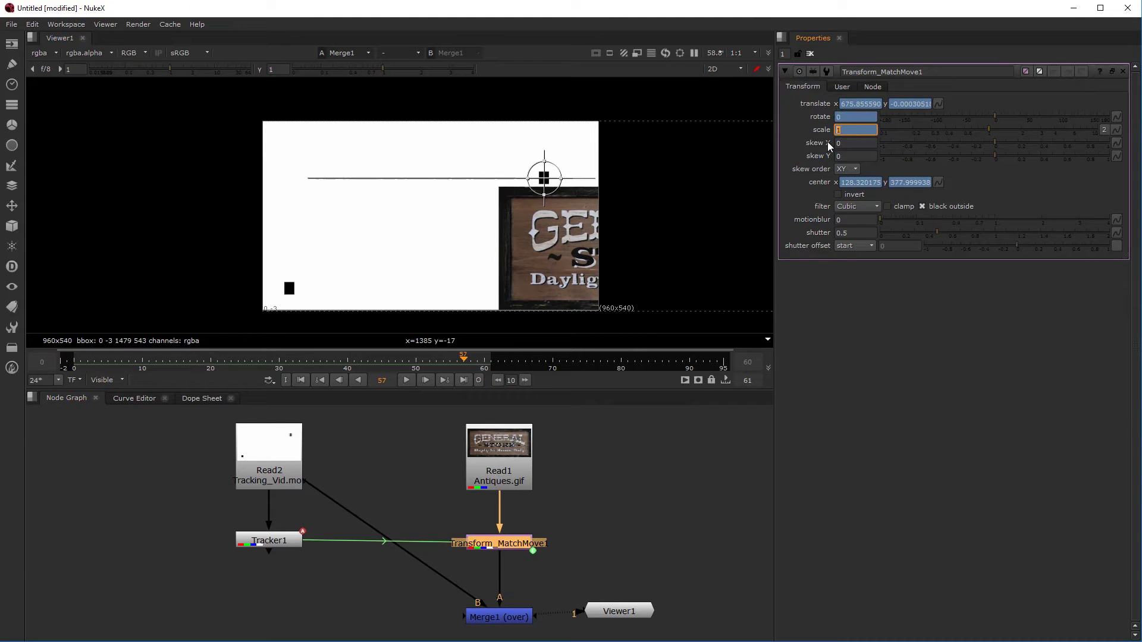
left_click(406, 381)
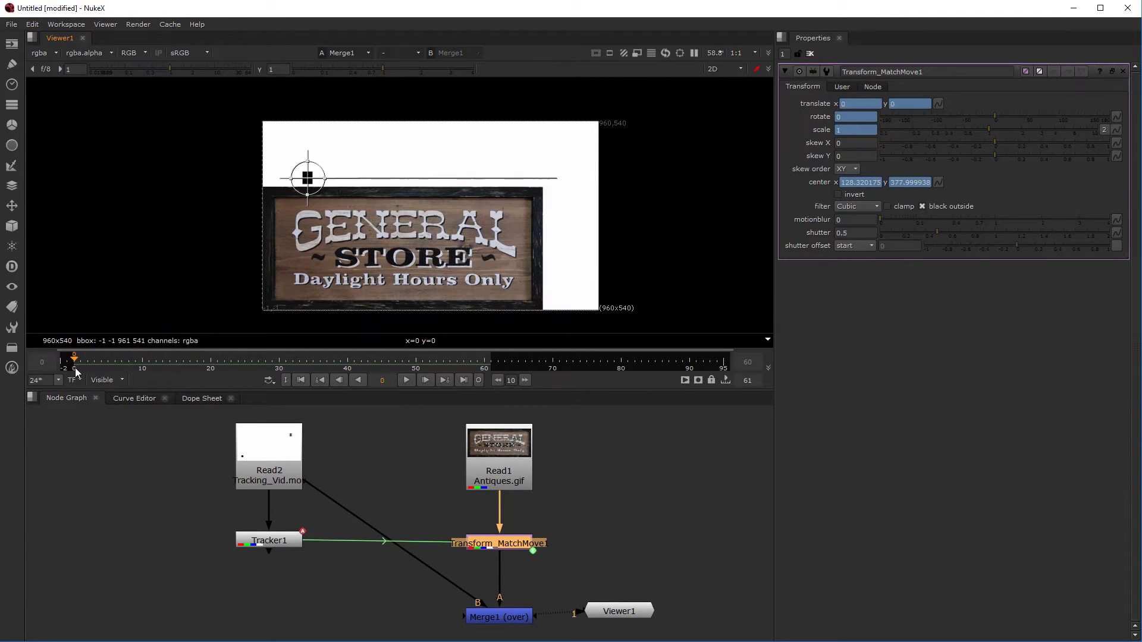
Step: At frame 0, display the Tracker node in the viewer and add a second track to it
left_click(89, 360)
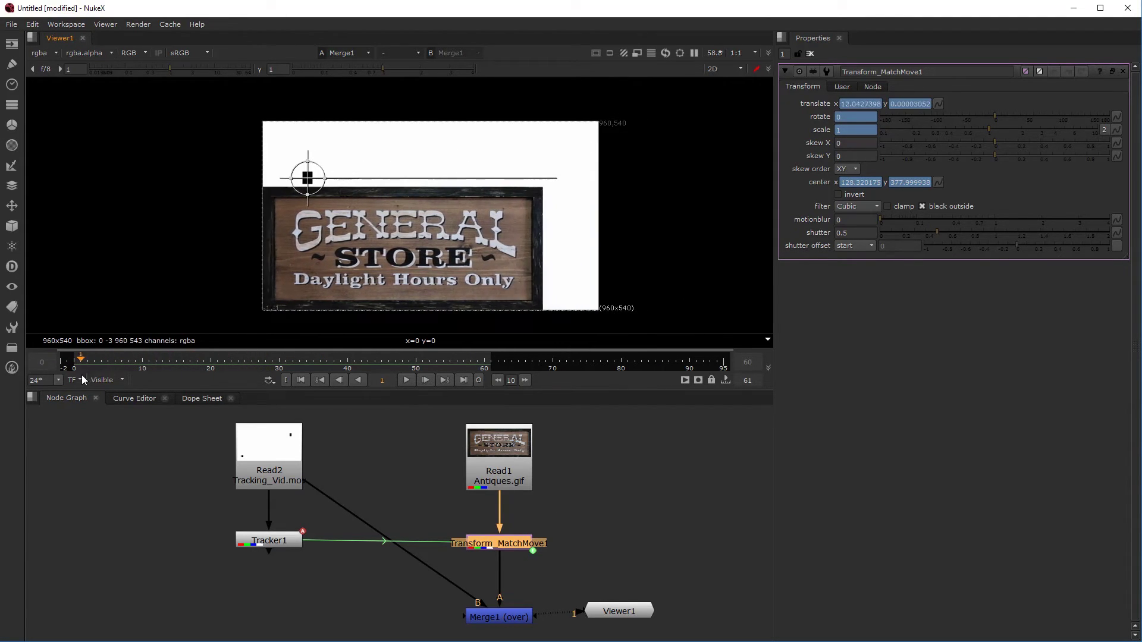
left_click(75, 362)
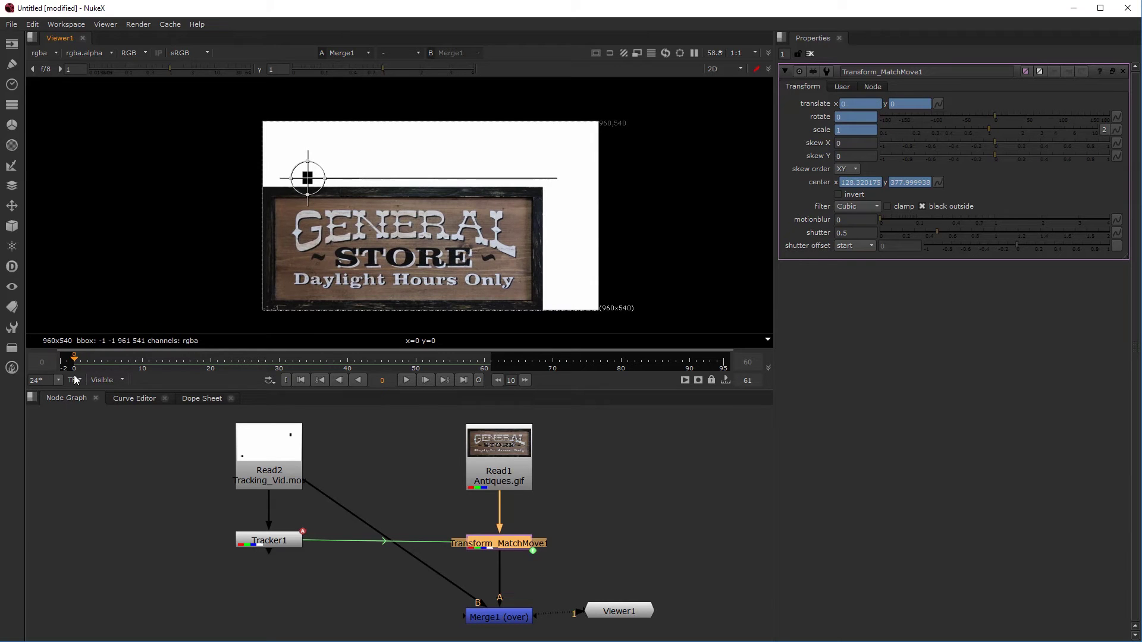
left_click(290, 542)
key("1")
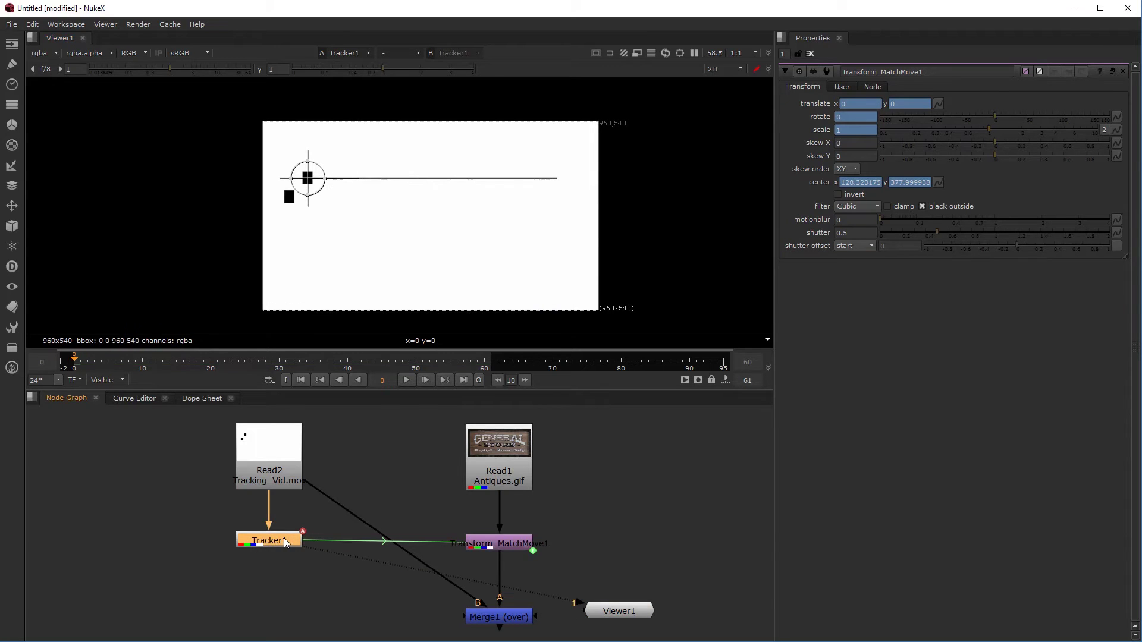
double_click(283, 538)
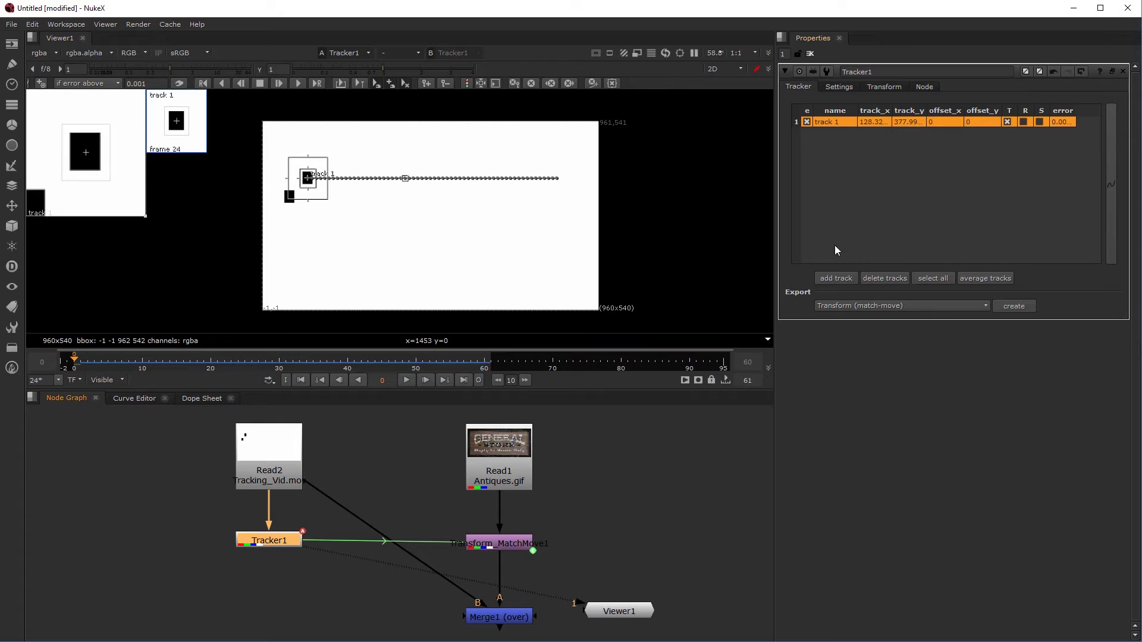
left_click(837, 279)
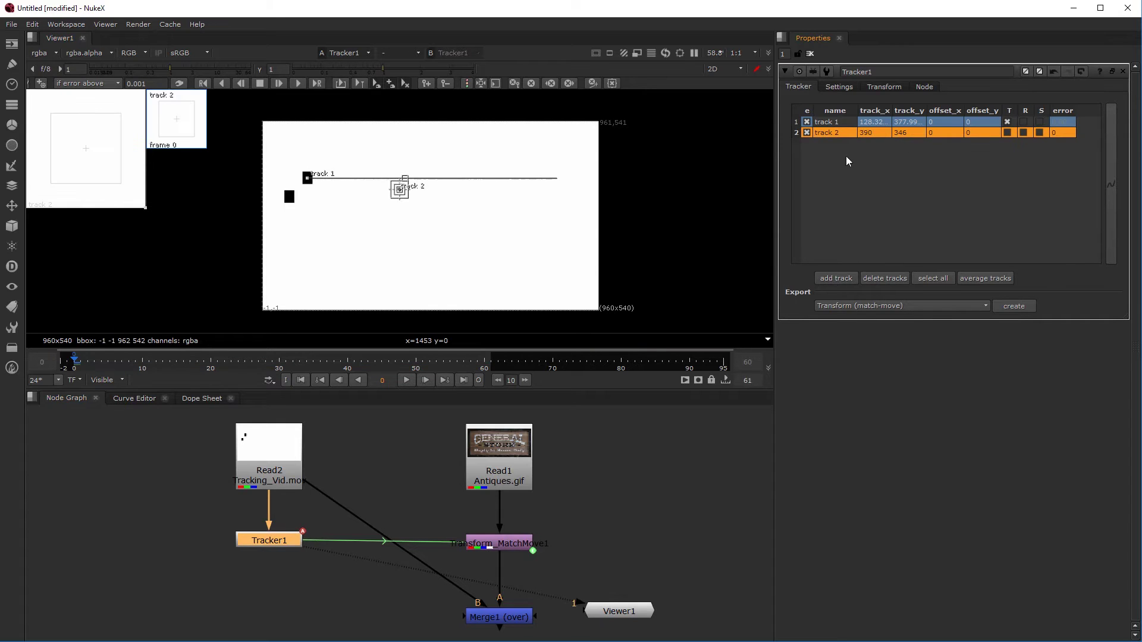
Step: Disable track 1 in the tracker and select track 2 as the active track
left_click(808, 123)
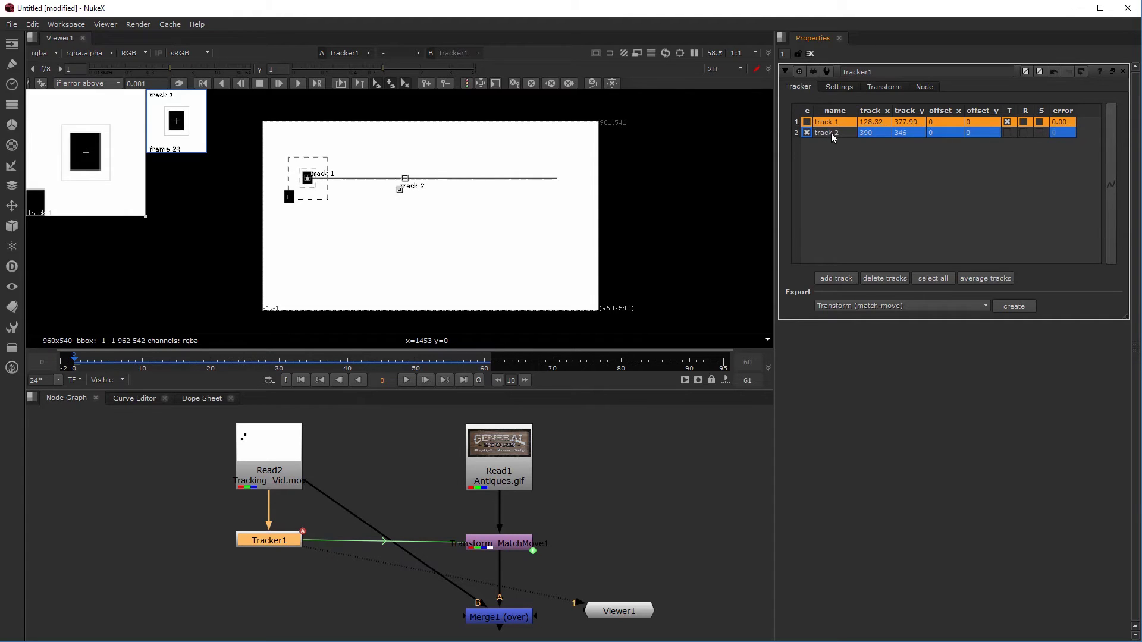
left_click(830, 134)
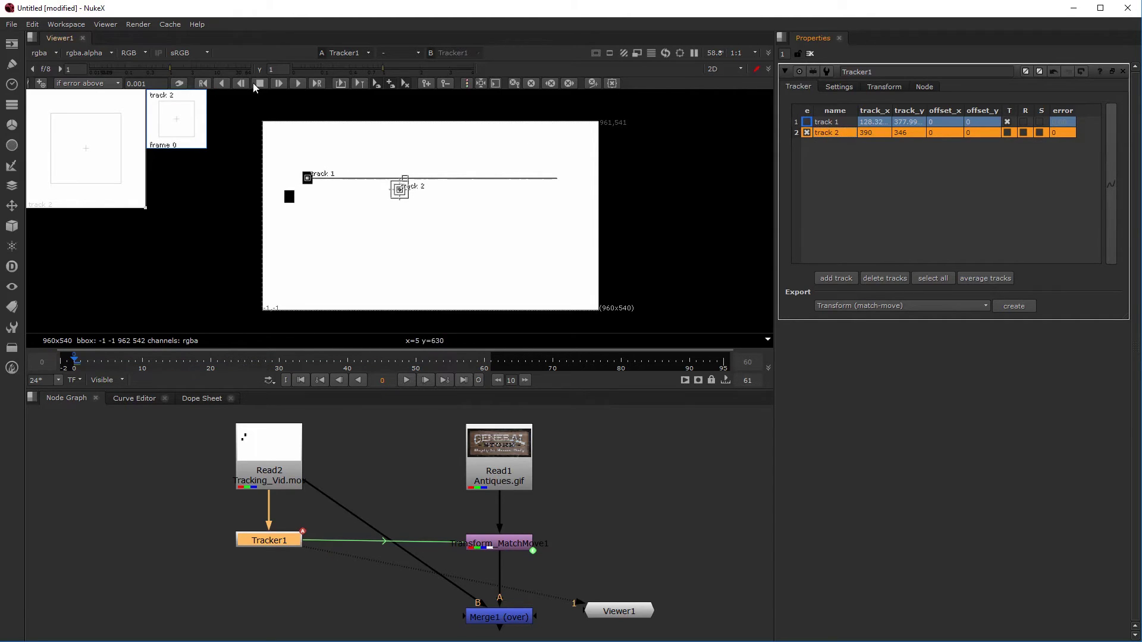
left_click(808, 125)
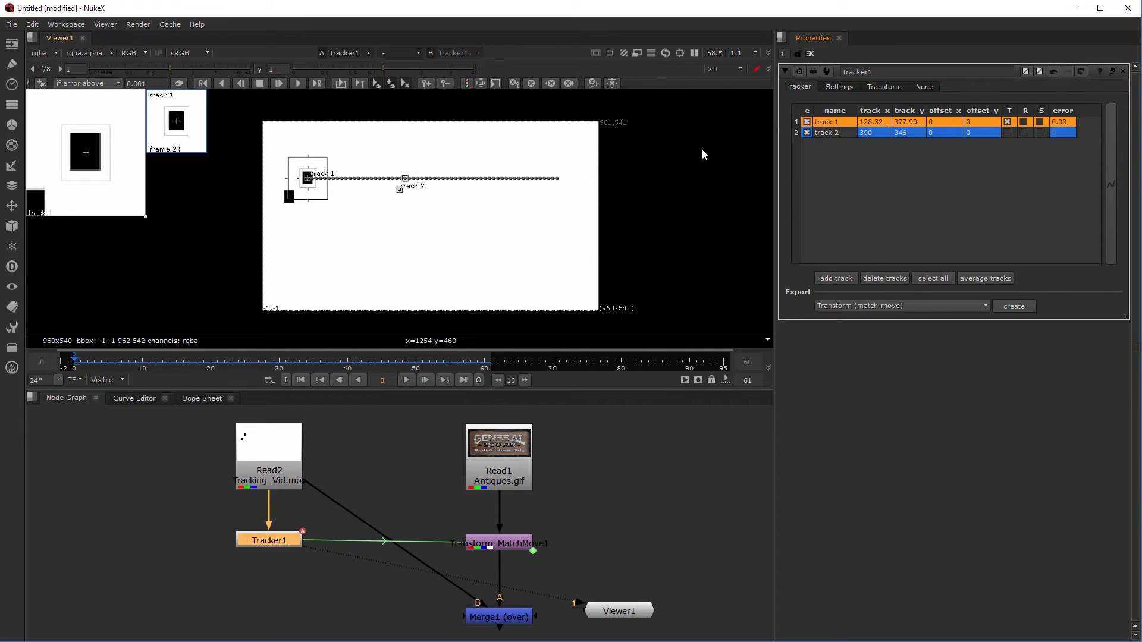
left_click(807, 122)
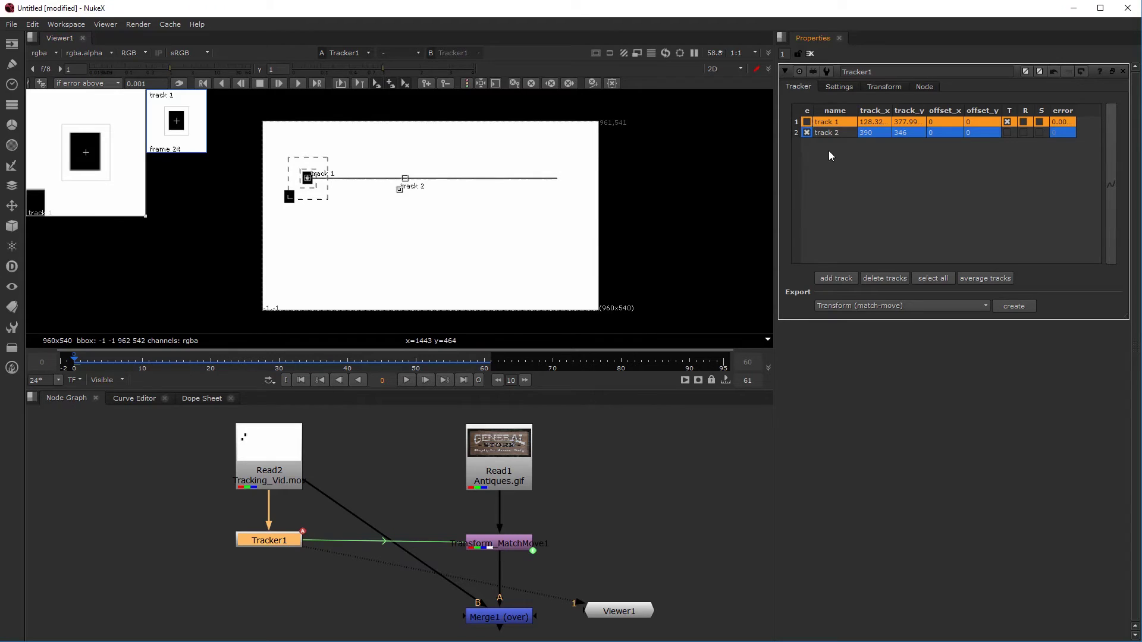
left_click(834, 134)
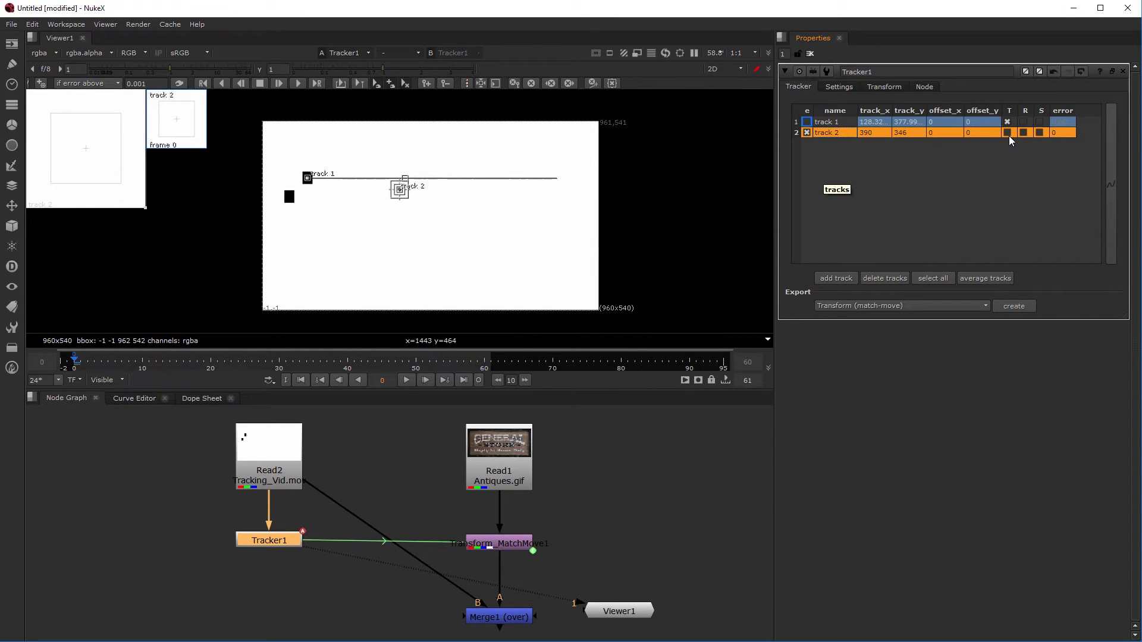
Step: Place track 2 on the untracked black square, fit its boxes around the square, and enable its T option
scroll(397, 194, "up", 4)
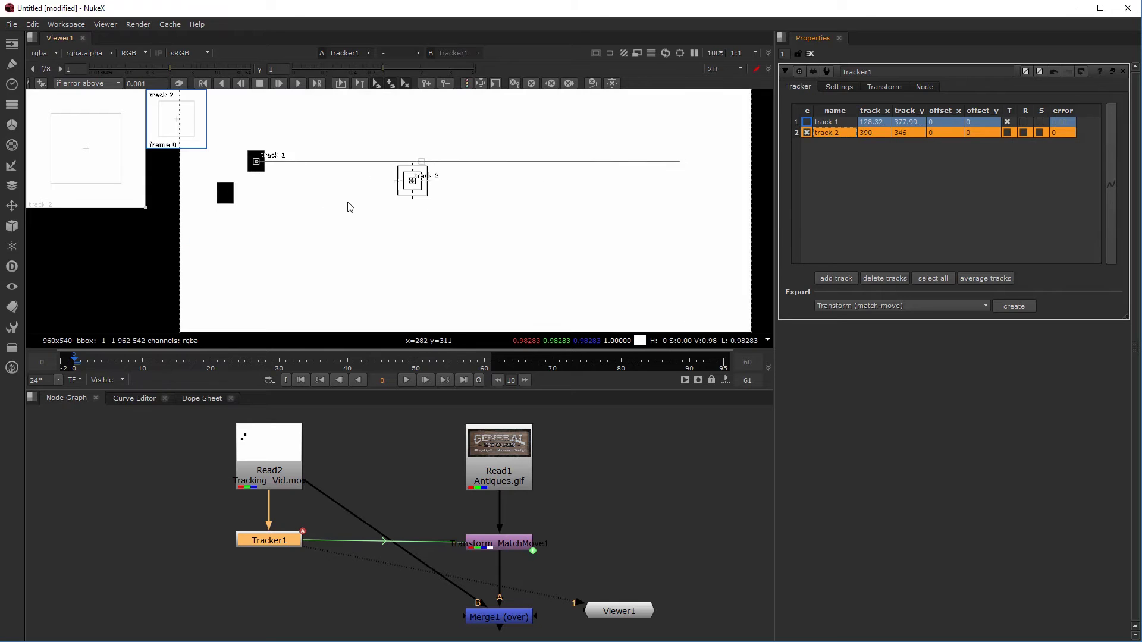
left_click_drag(427, 180, 239, 232)
mouse_move(222, 170)
left_mouse_down()
mouse_move(215, 177)
mouse_move(231, 156)
left_mouse_up()
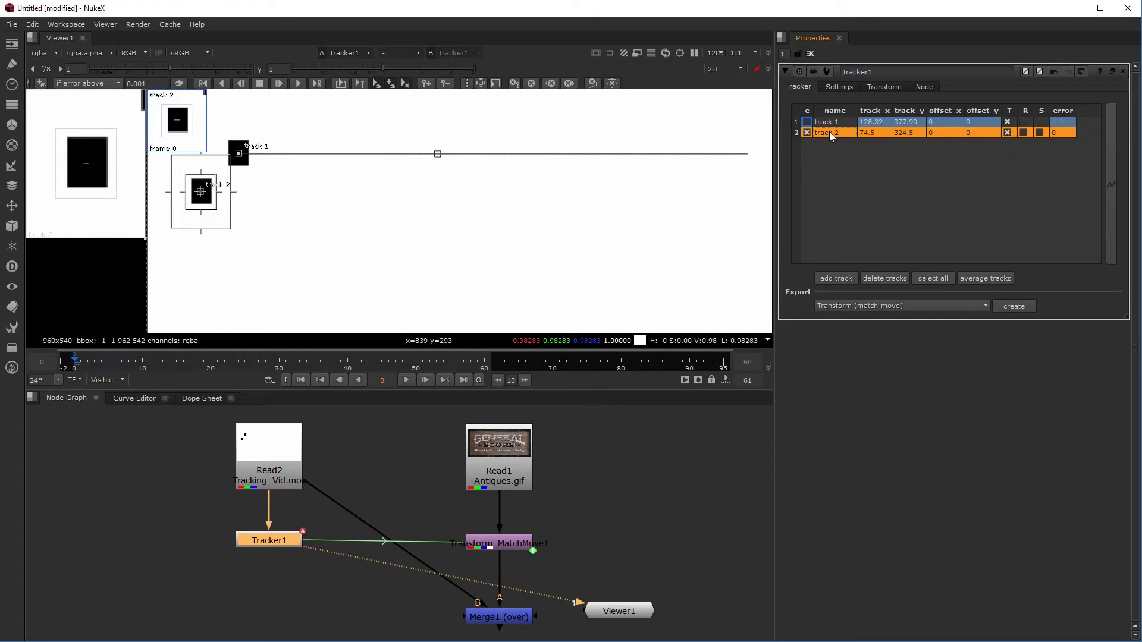
Step: Track track 2 forward through the clip and scrub the timeline to check its path
left_click(298, 84)
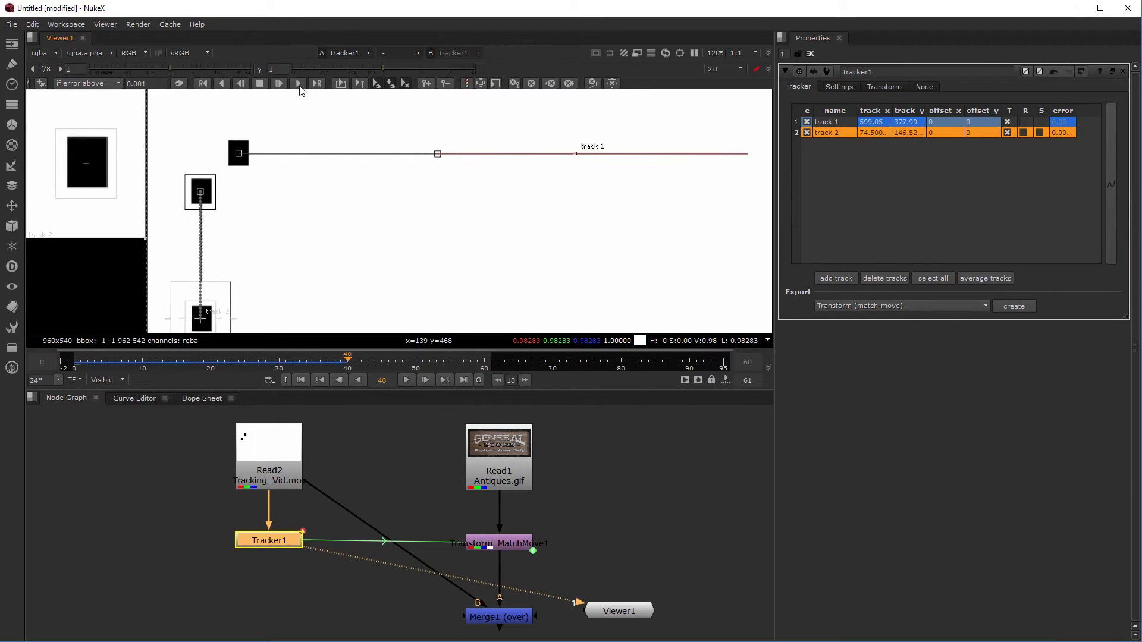
scroll(375, 239, "down", 3)
left_click_drag(345, 361, 169, 361)
left_click(191, 360)
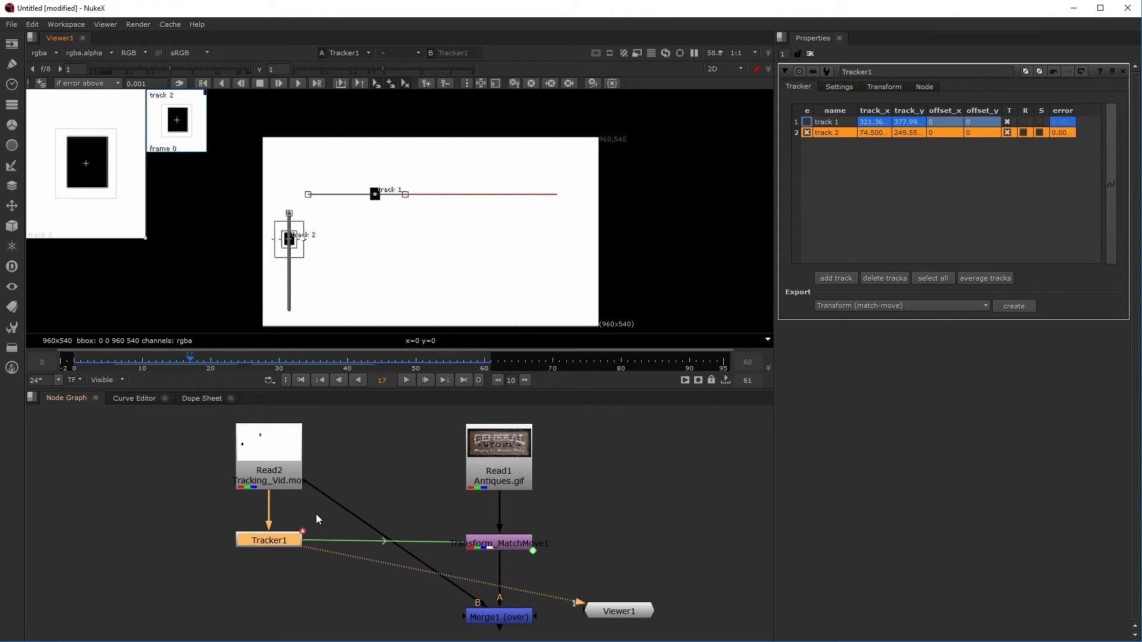
Step: Display the merge in the viewer to check the sign's new motion, and re-enable track 1 in the tracker
left_click(501, 618)
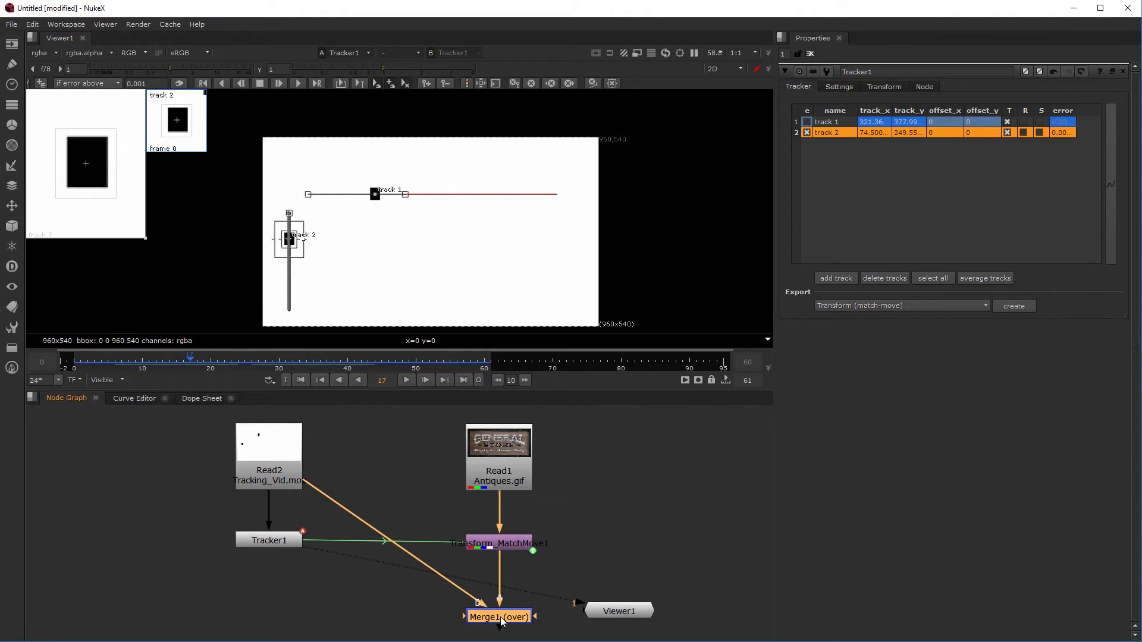
key("1")
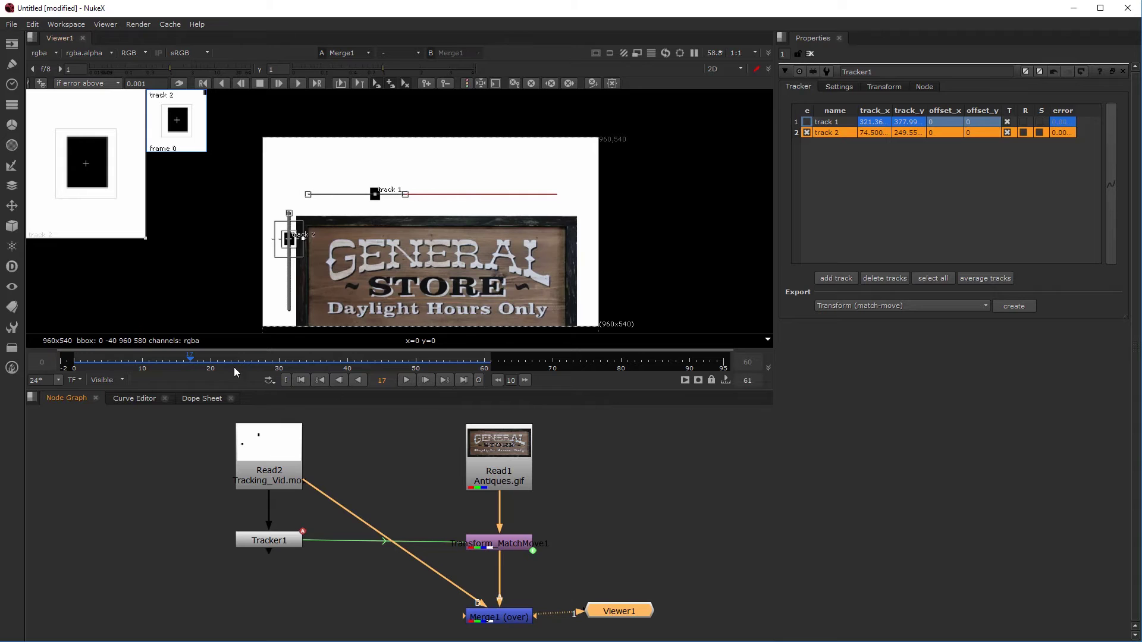
left_click_drag(186, 364, 232, 373)
left_click(809, 122)
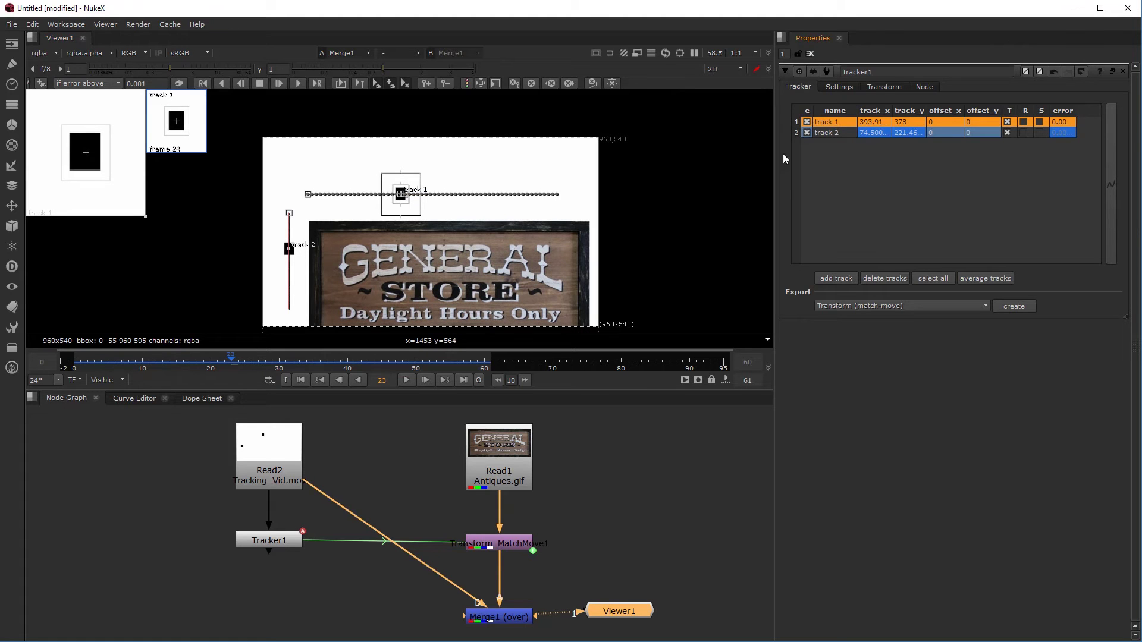
Step: Scrub through the clip to check the sign's translation, and enable the R option of track 2
left_click_drag(232, 364, 320, 364)
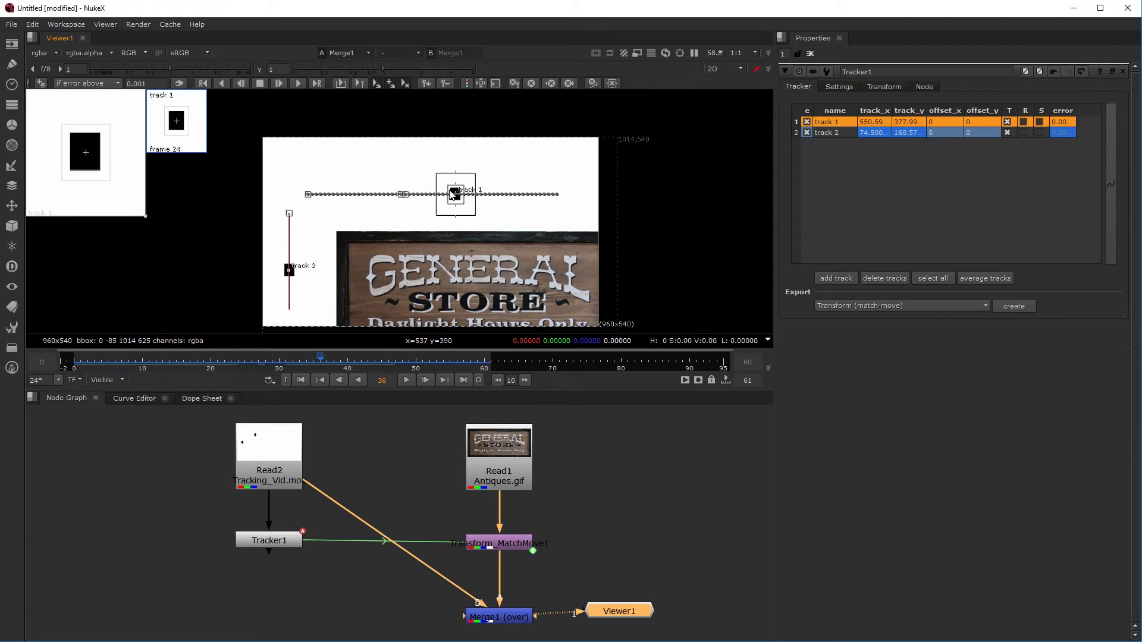
left_click_drag(162, 357, 299, 379)
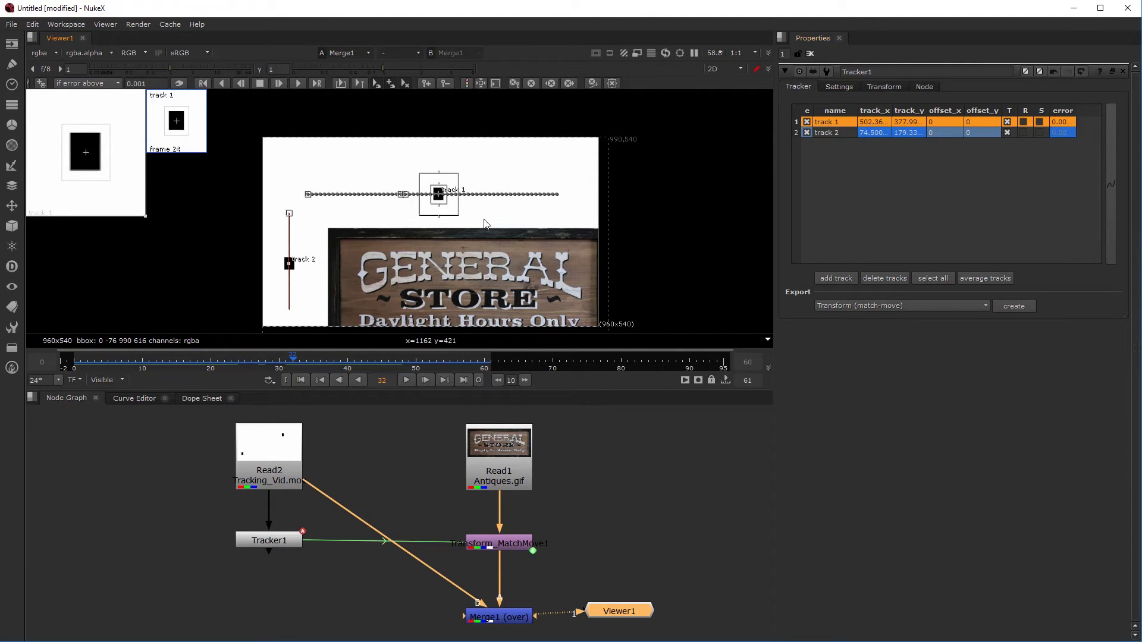
left_click(1022, 131)
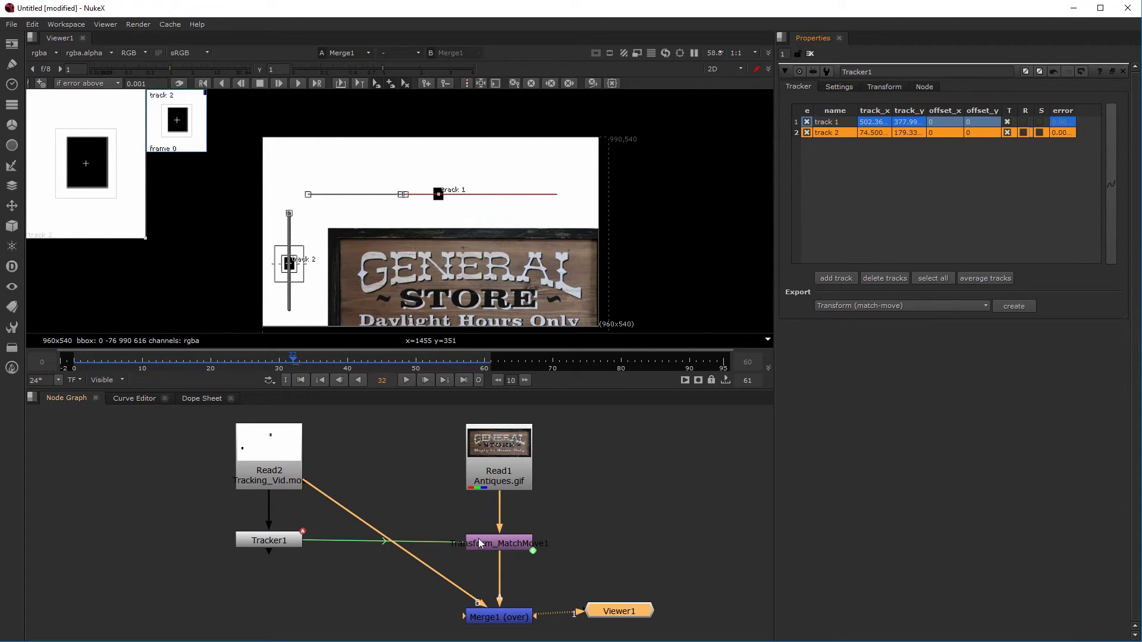
left_click(1024, 132)
left_click(806, 122)
Step: Scrub between frames 3 and 30 to check how the sign rotates with the tracks
left_click_drag(286, 364, 298, 405)
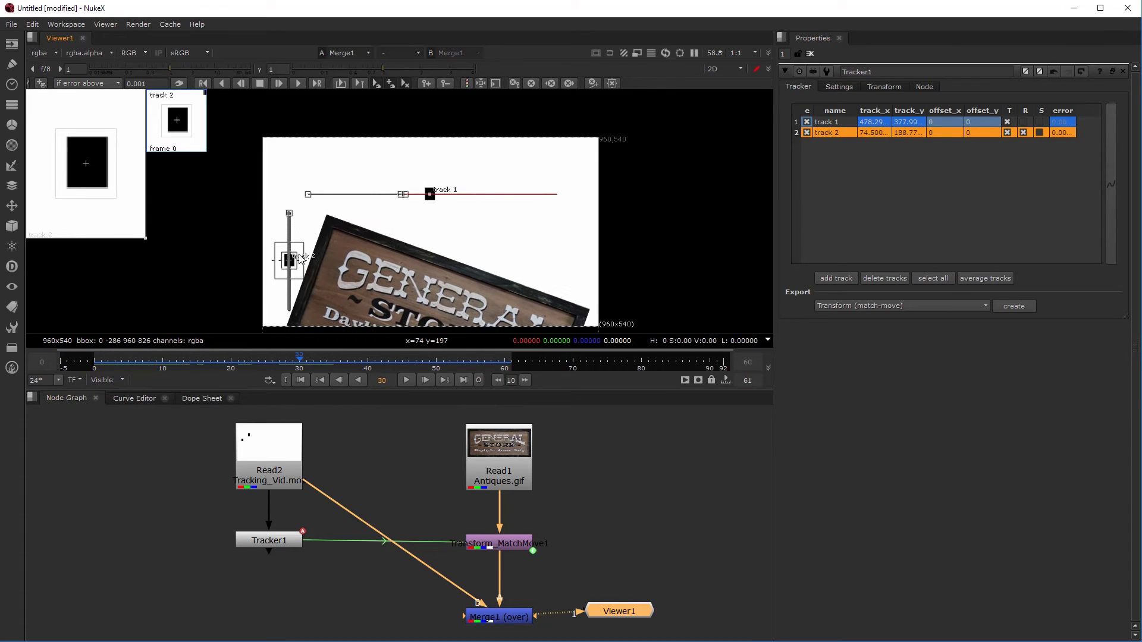
left_click_drag(173, 370, 114, 364)
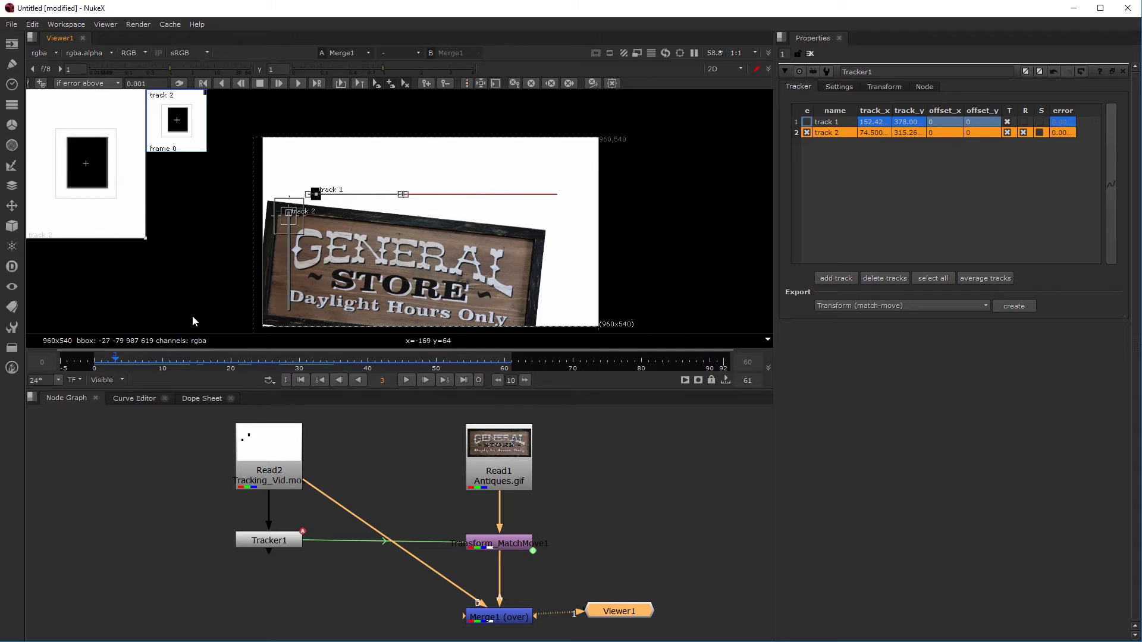
left_click_drag(130, 357, 299, 361)
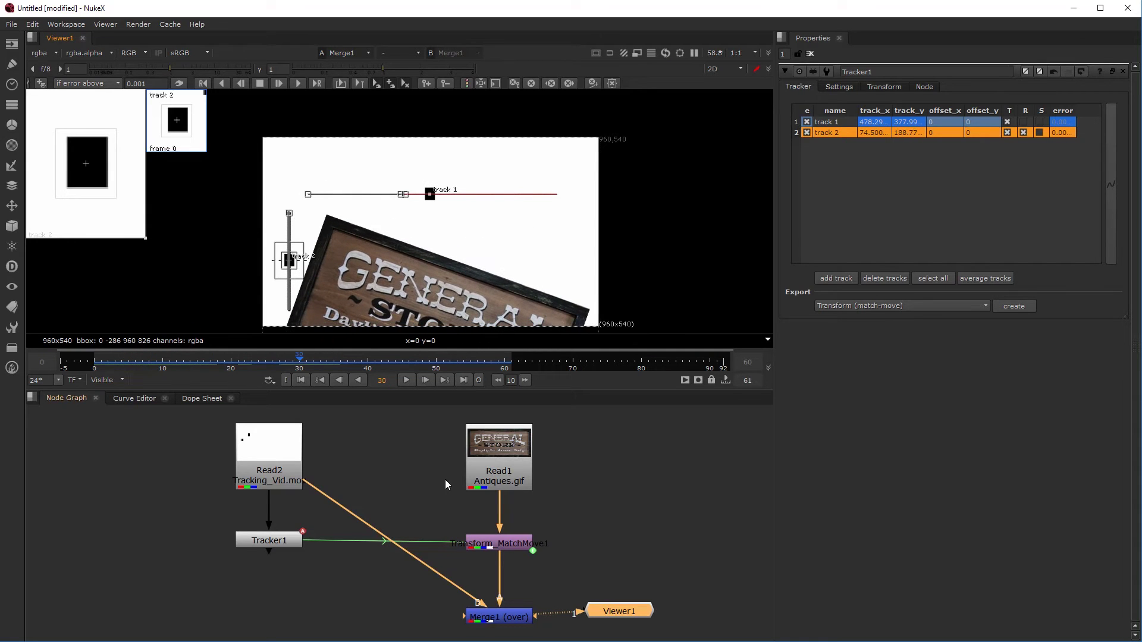
Step: Make room in the node graph and insert a Transform node between the Antiques.gif read node and Transform_MatchMove1
left_click_drag(503, 548, 509, 534)
left_click_drag(487, 448, 486, 429)
left_click(569, 498)
key("Tab")
type("tra")
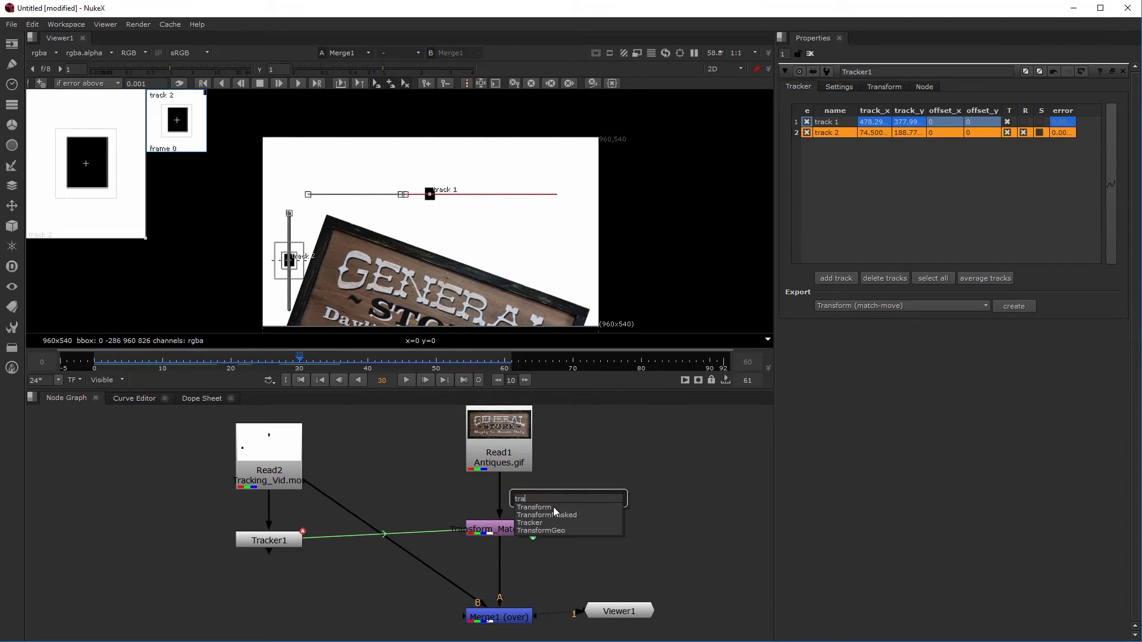
key("Return")
left_click_drag(575, 503, 505, 494)
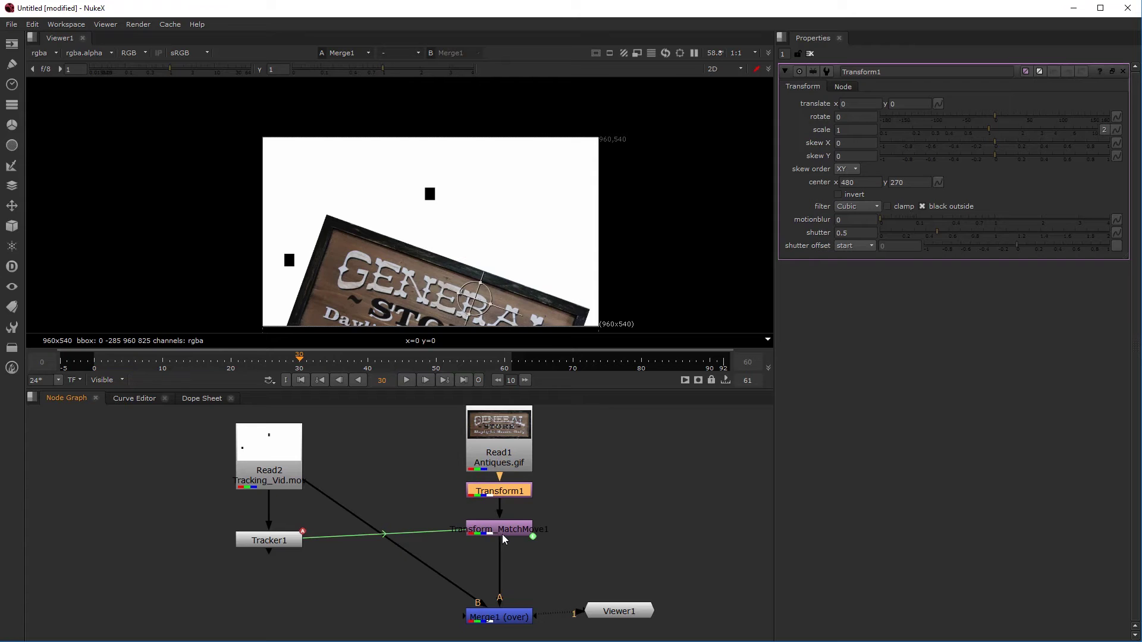
Step: Rotate the sign about 45.5 degrees, move it to a translate of about -222, 91 with Transform1, and play the clip
left_click_drag(514, 309, 414, 241)
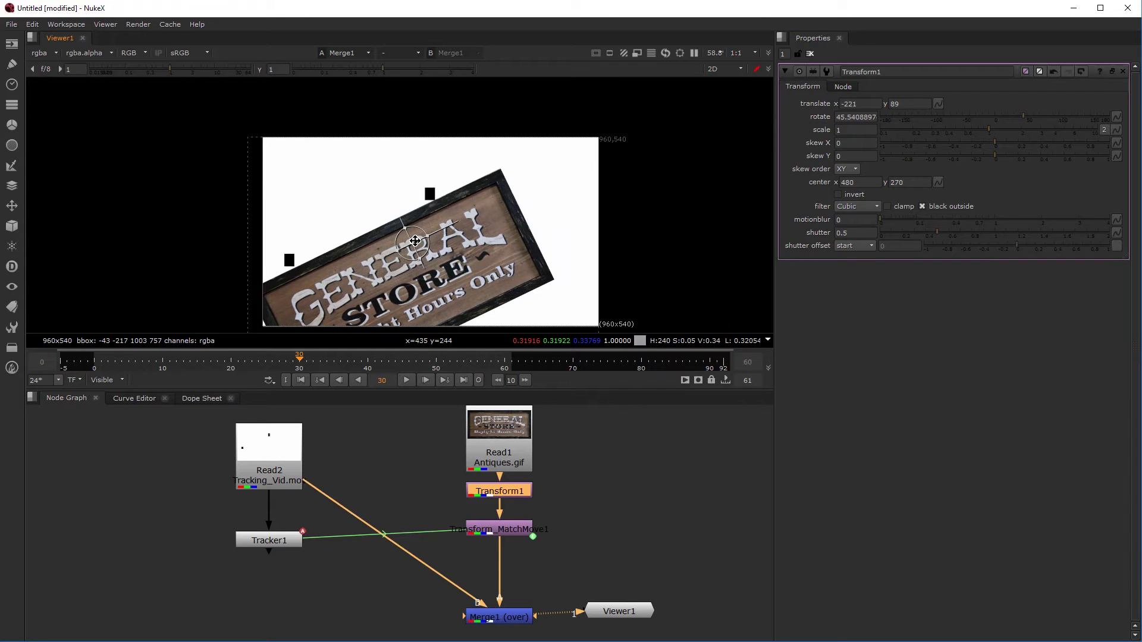
left_click(406, 380)
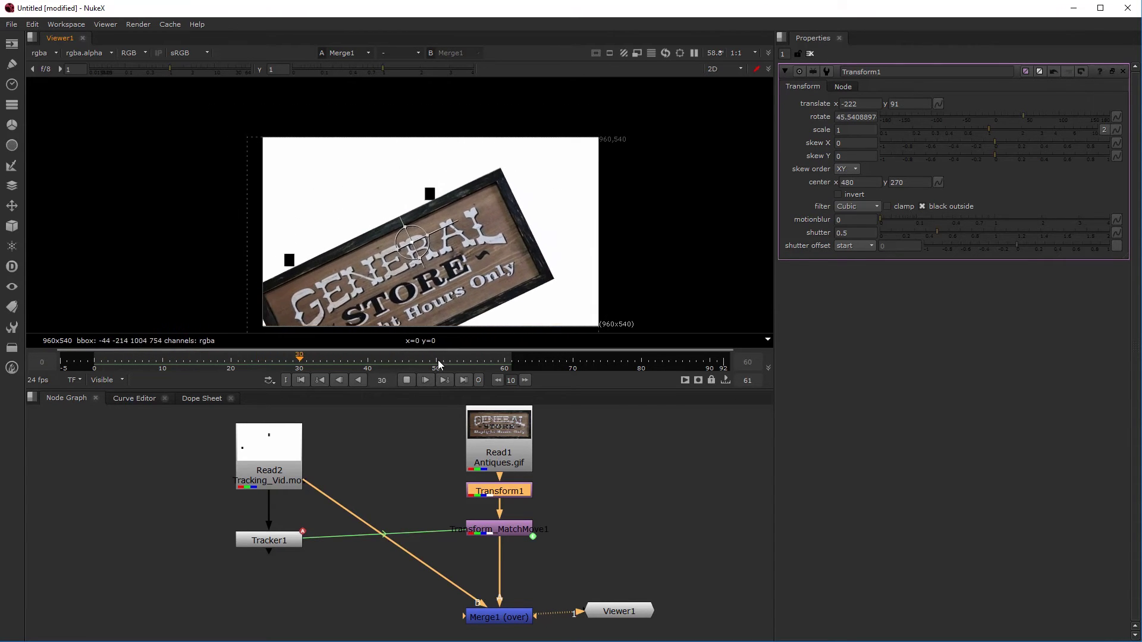
Step: Enable the R option of track 1 in Tracker1 and play the clip to check the sign's rotation
double_click(500, 531)
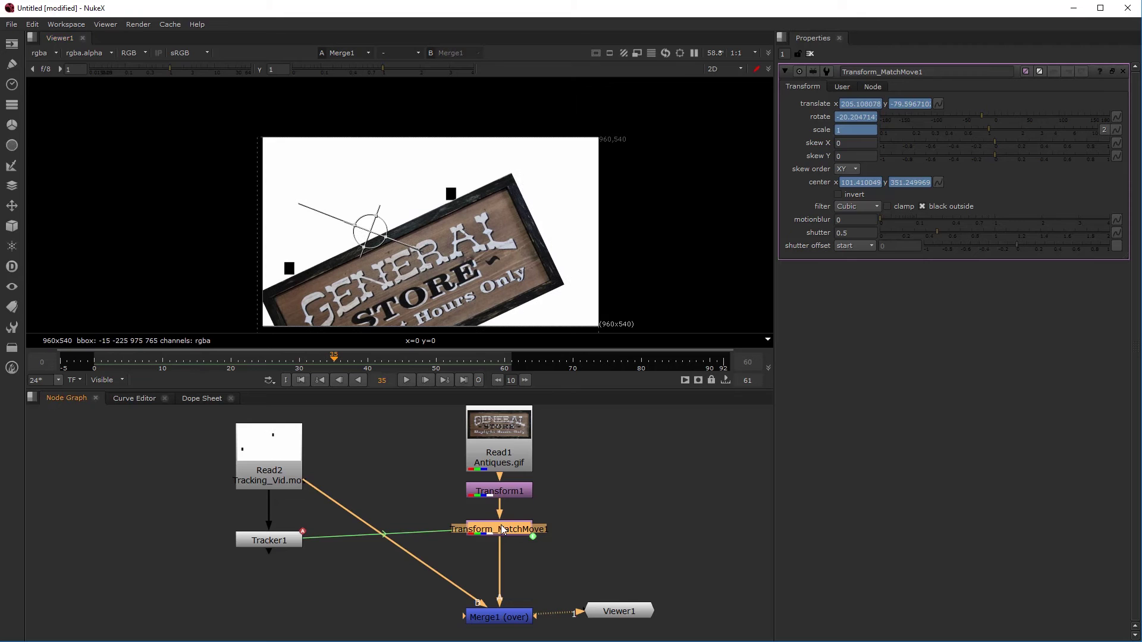
double_click(268, 542)
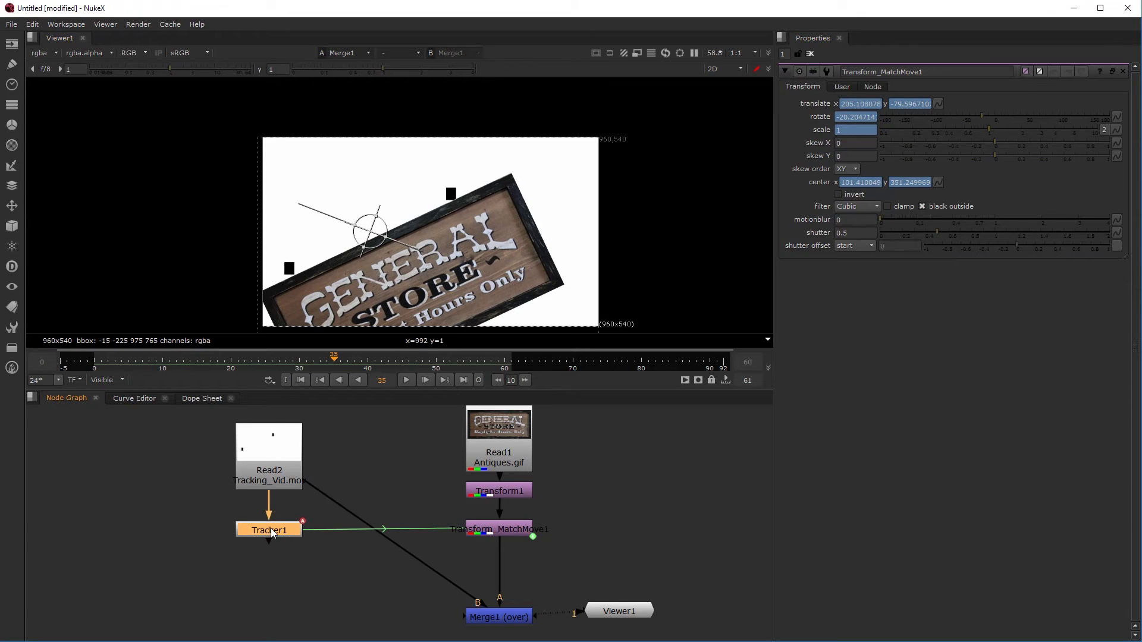
left_click(1023, 122)
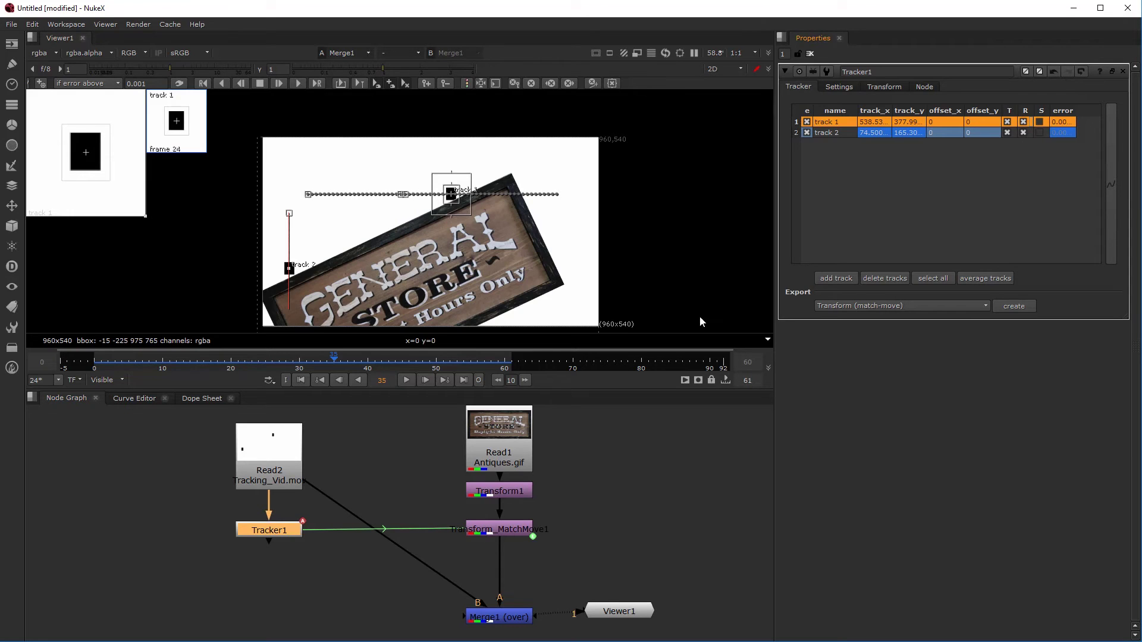
left_click(293, 367)
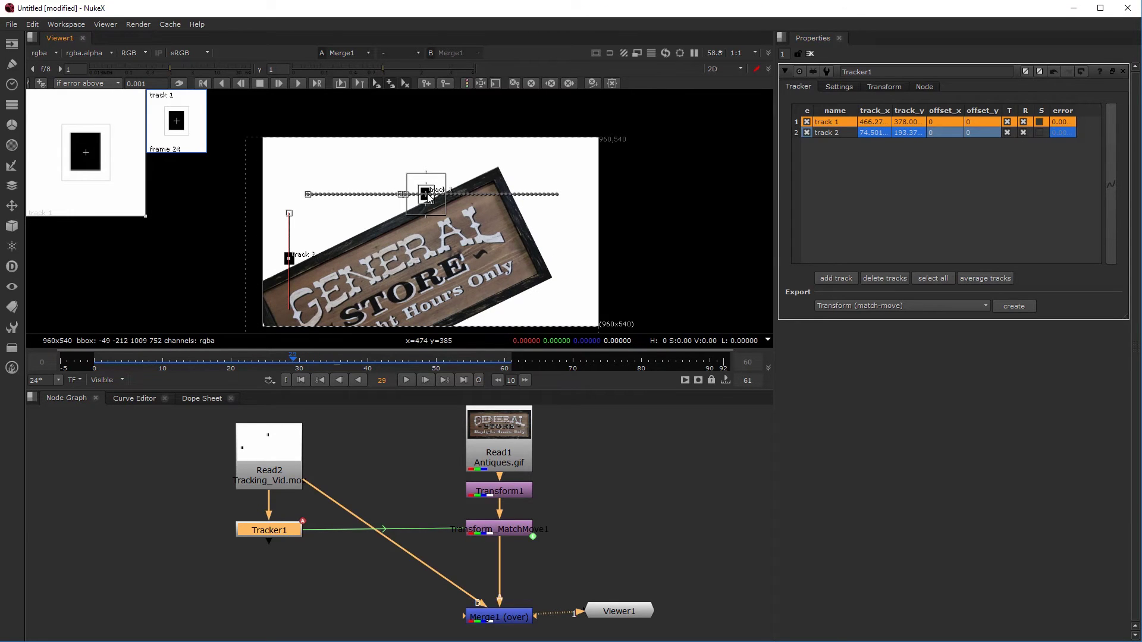
left_click(408, 380)
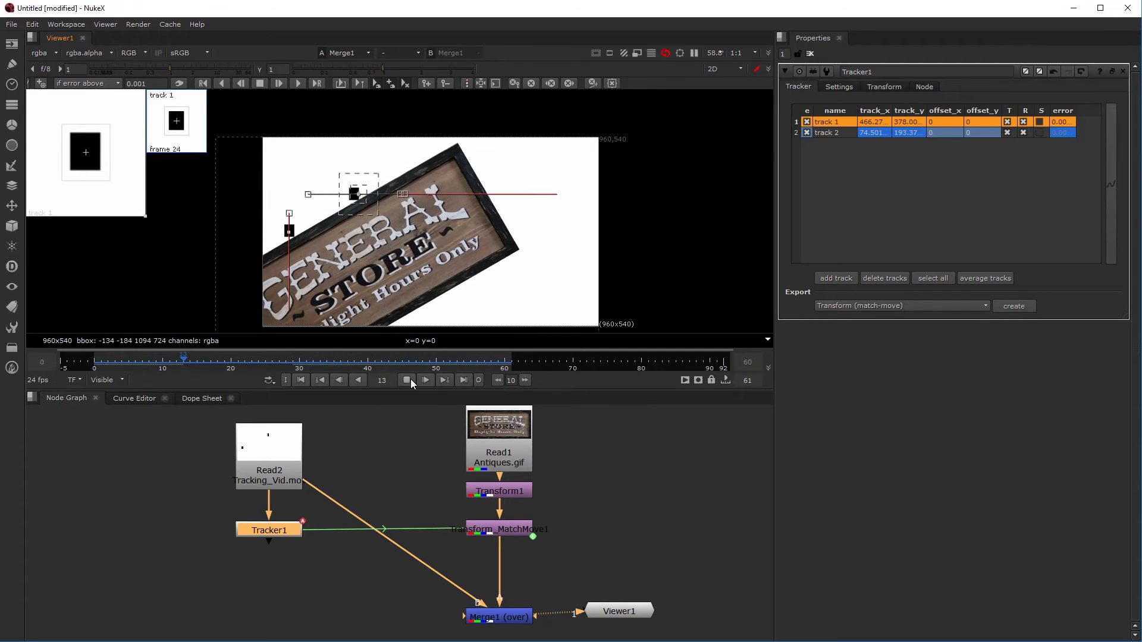
left_click(408, 380)
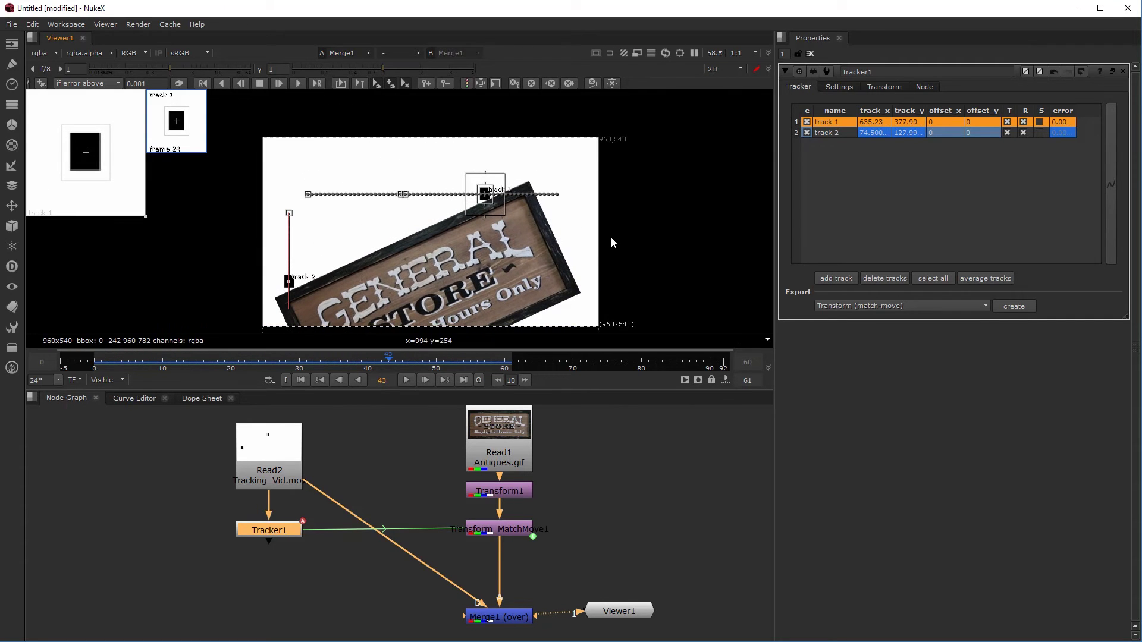
Step: Enable the S option of track 2, scrub and play the clip to check the sign's scaling, and return to frame 7
left_click(1039, 132)
left_click(369, 364)
left_click_drag(348, 360, 142, 368)
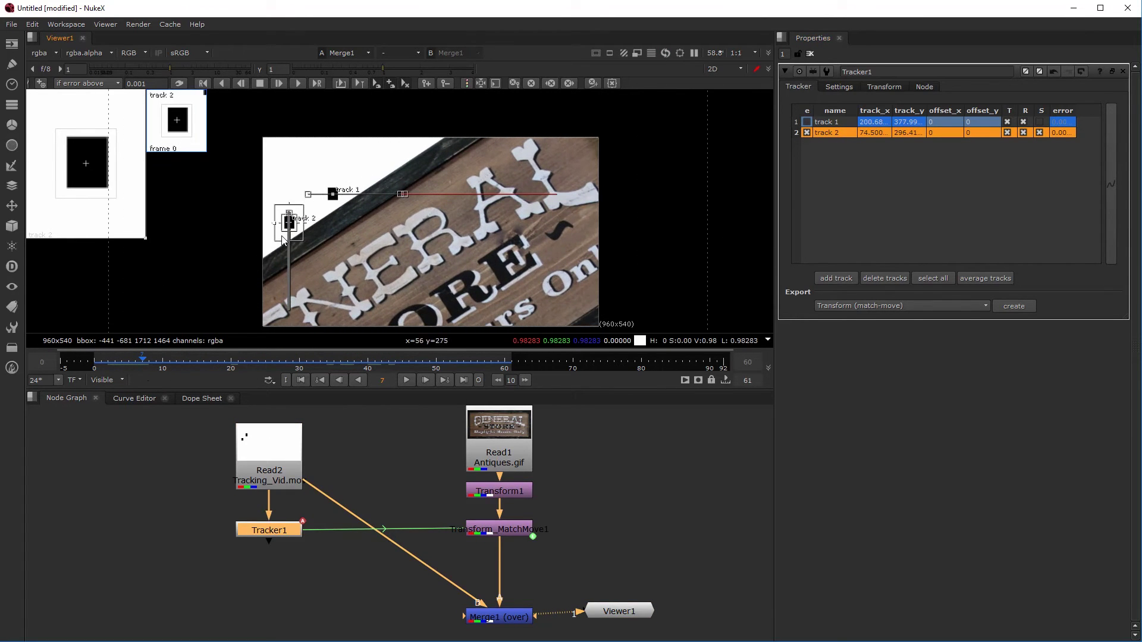
left_click_drag(142, 361, 121, 364)
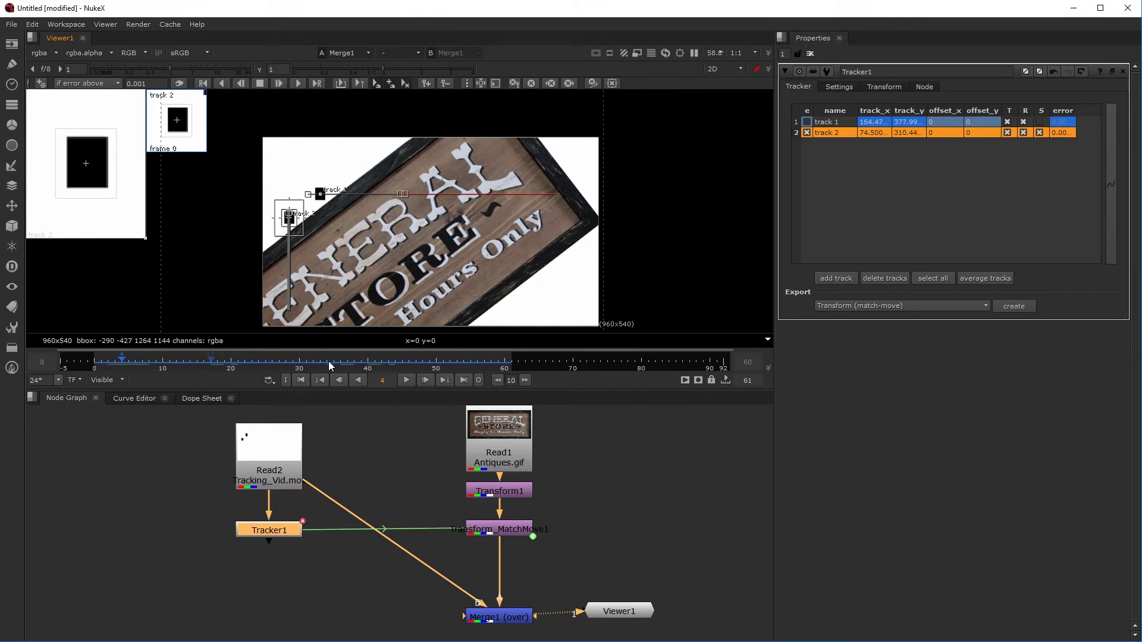
left_click(410, 381)
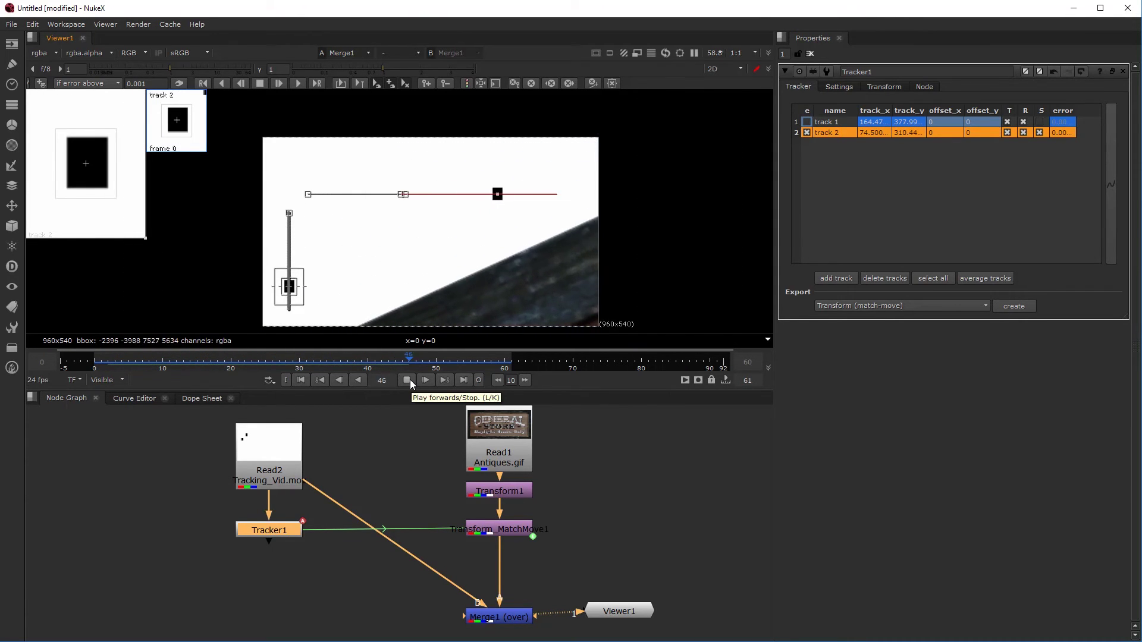
left_click(410, 379)
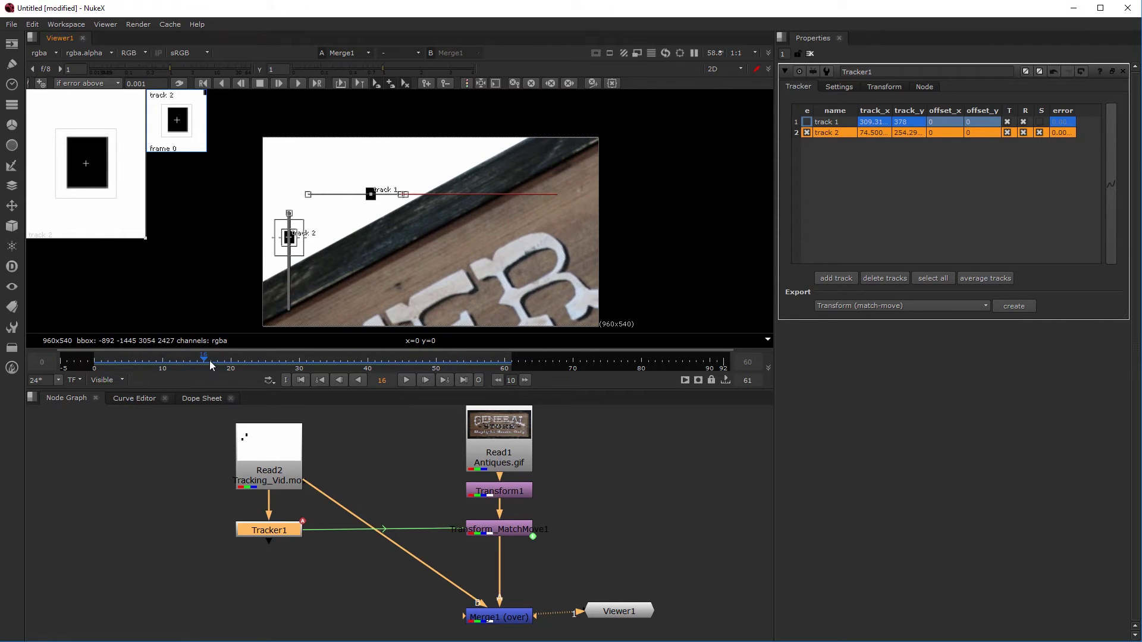
left_click_drag(209, 360, 144, 361)
Step: Scale the sign to about 0.196 in Transform1, move it to a translate of about -335, 82, and play the clip
double_click(508, 494)
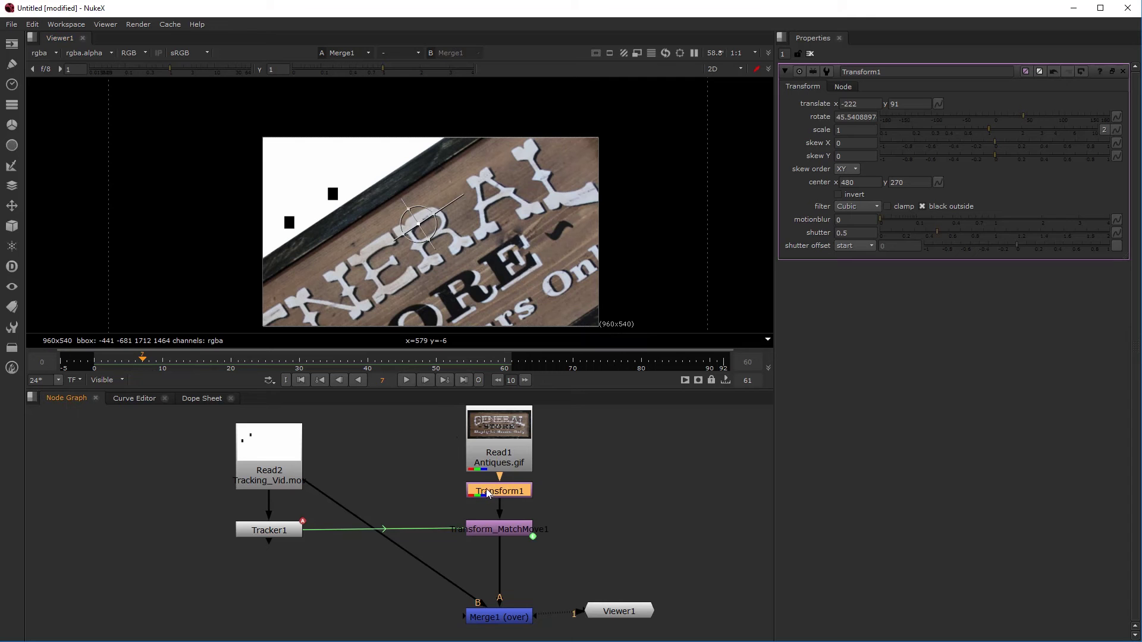
left_click_drag(420, 204, 340, 212)
mouse_move(148, 367)
left_mouse_down()
mouse_move(227, 366)
mouse_move(143, 379)
left_mouse_up()
left_click(408, 380)
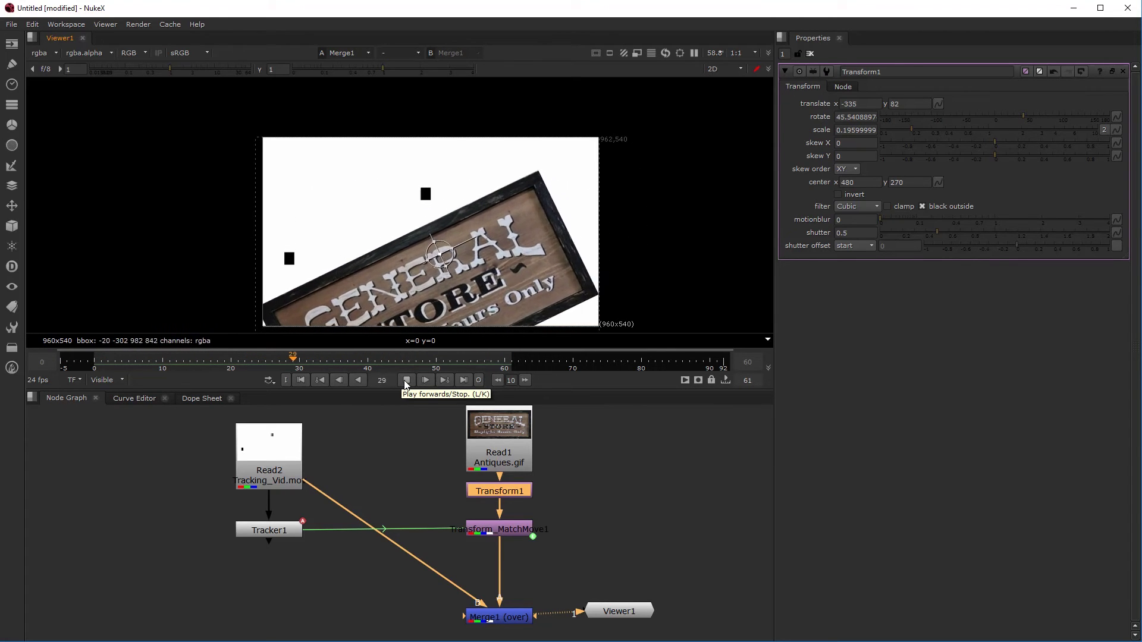
left_click(407, 381)
left_click_drag(277, 368, 142, 369)
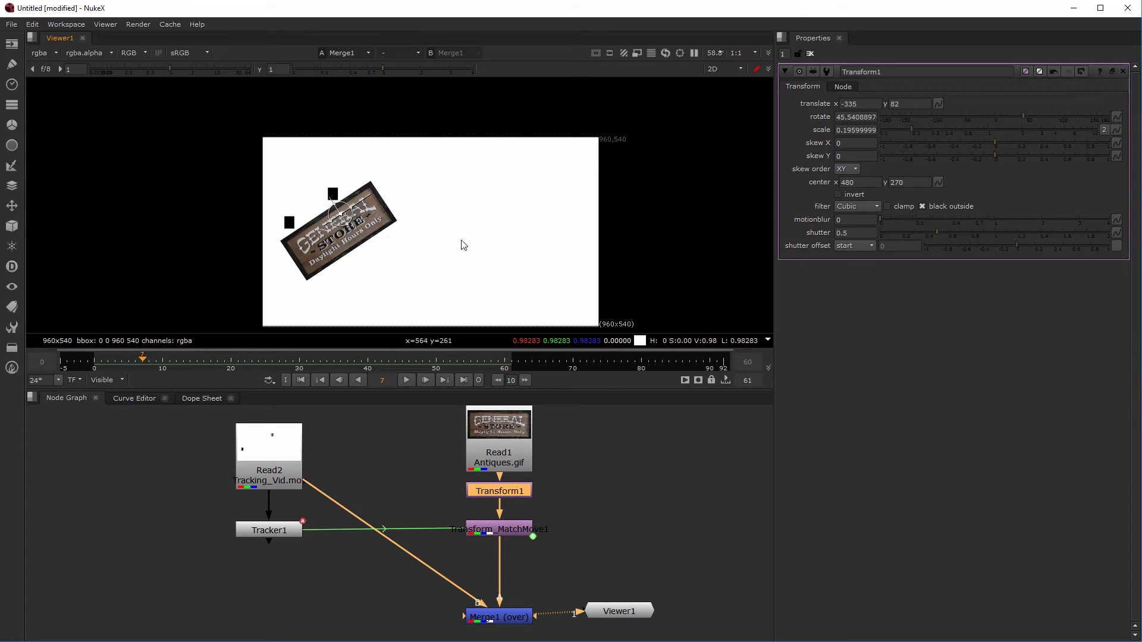
Step: Disable track 2 at frame 7 in Tracker1 and add a third track
double_click(280, 535)
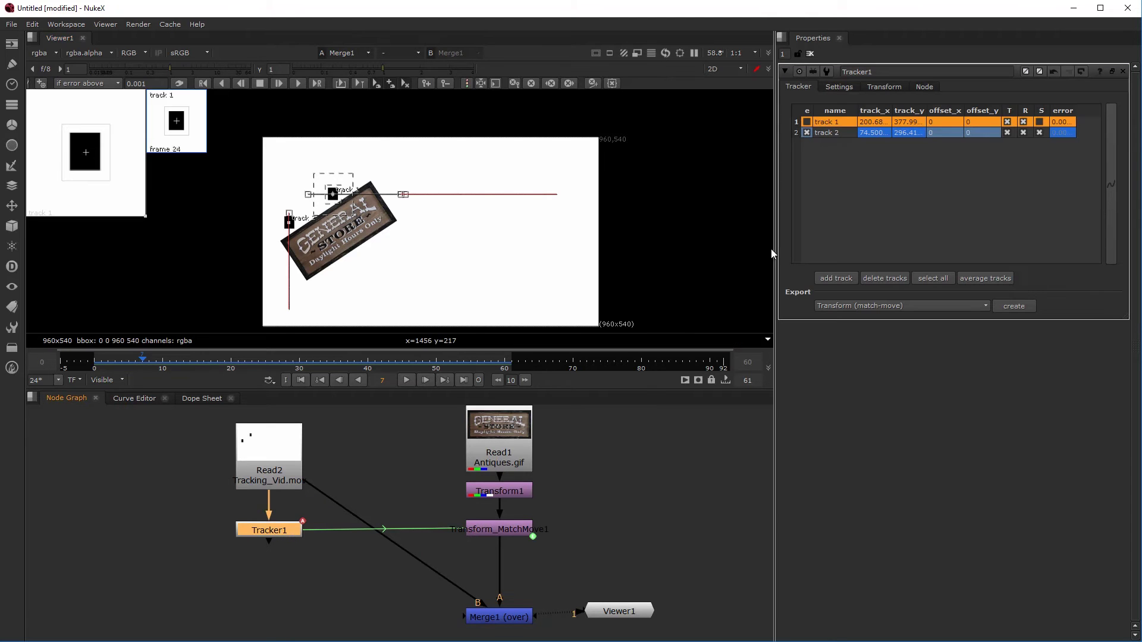
left_click(806, 133)
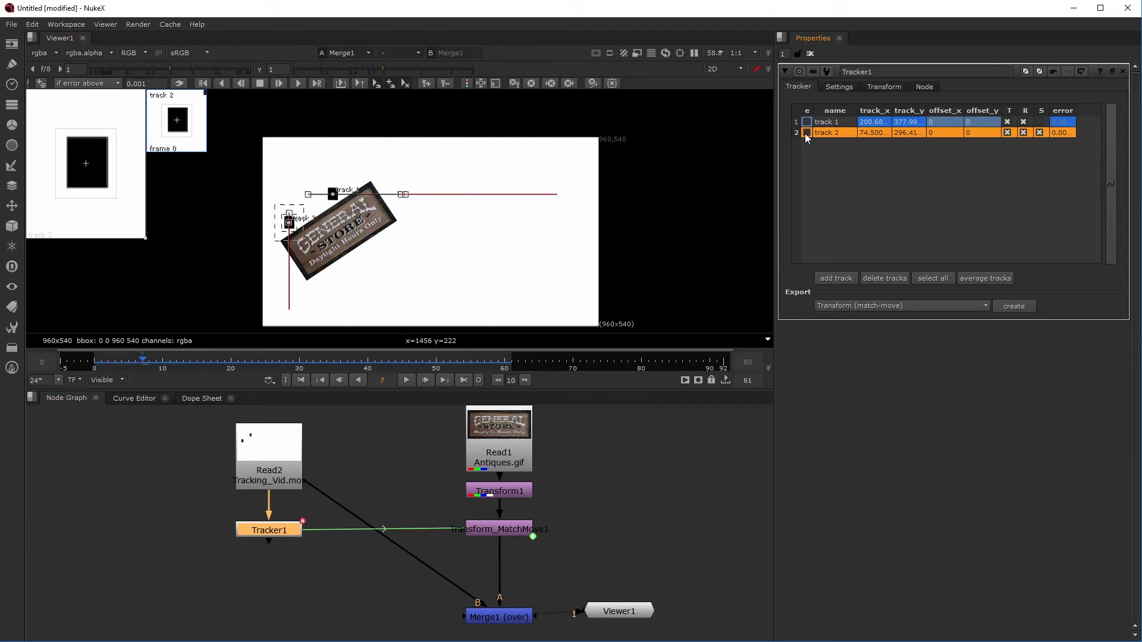
left_click(843, 250)
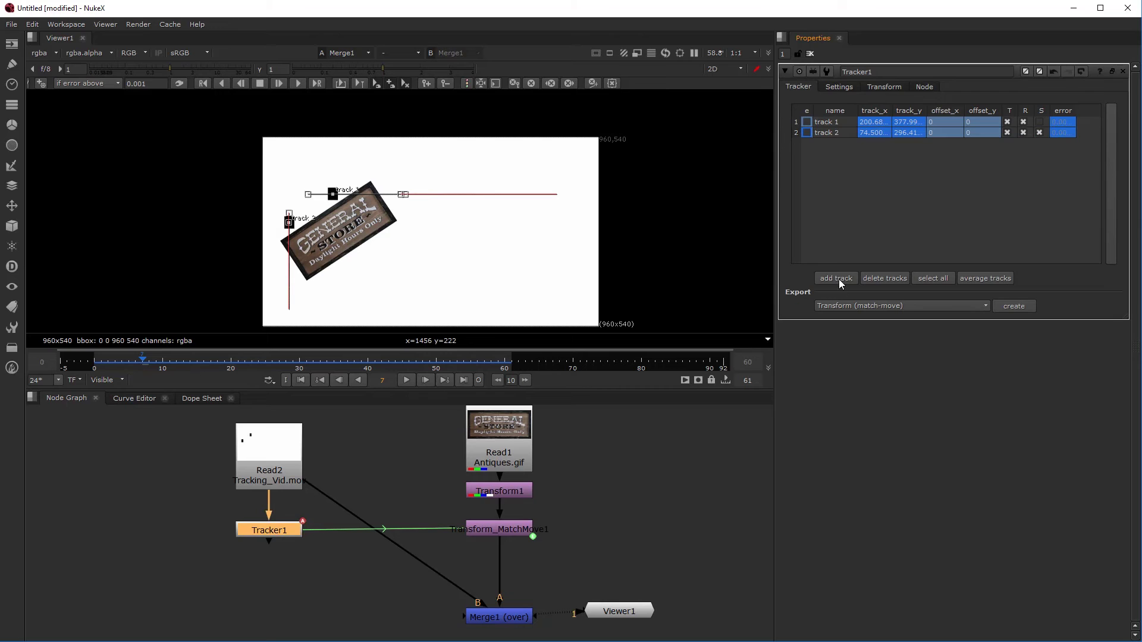
left_click(837, 279)
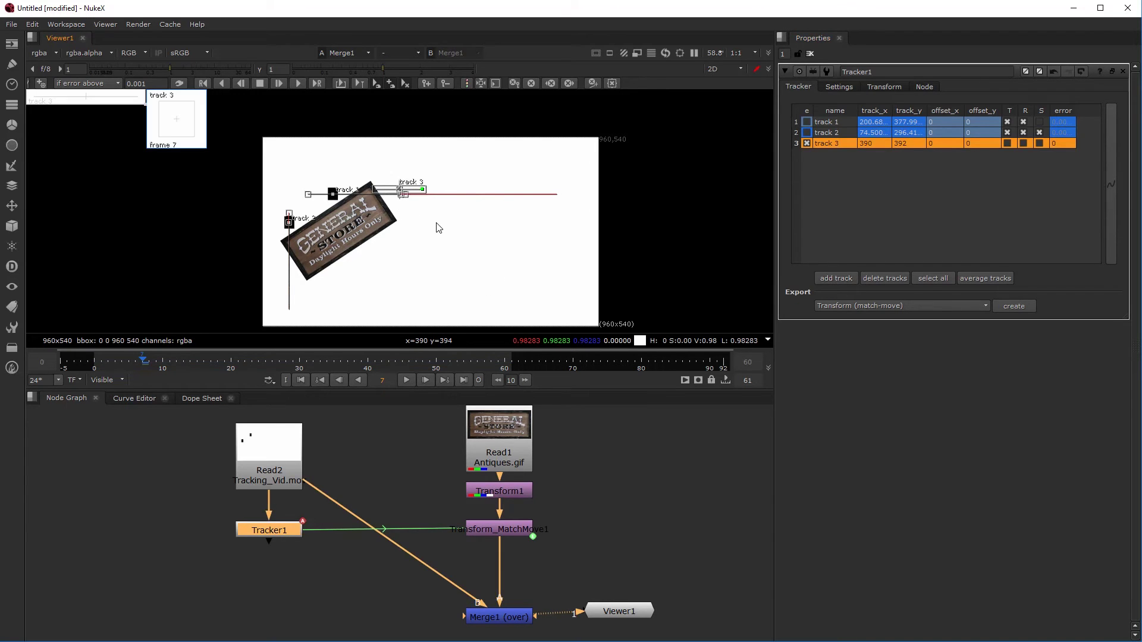
Step: Enlarge track 3's search and pattern boxes and place the track on the empty white area at about 690, 267
scroll(410, 186, "up", 5)
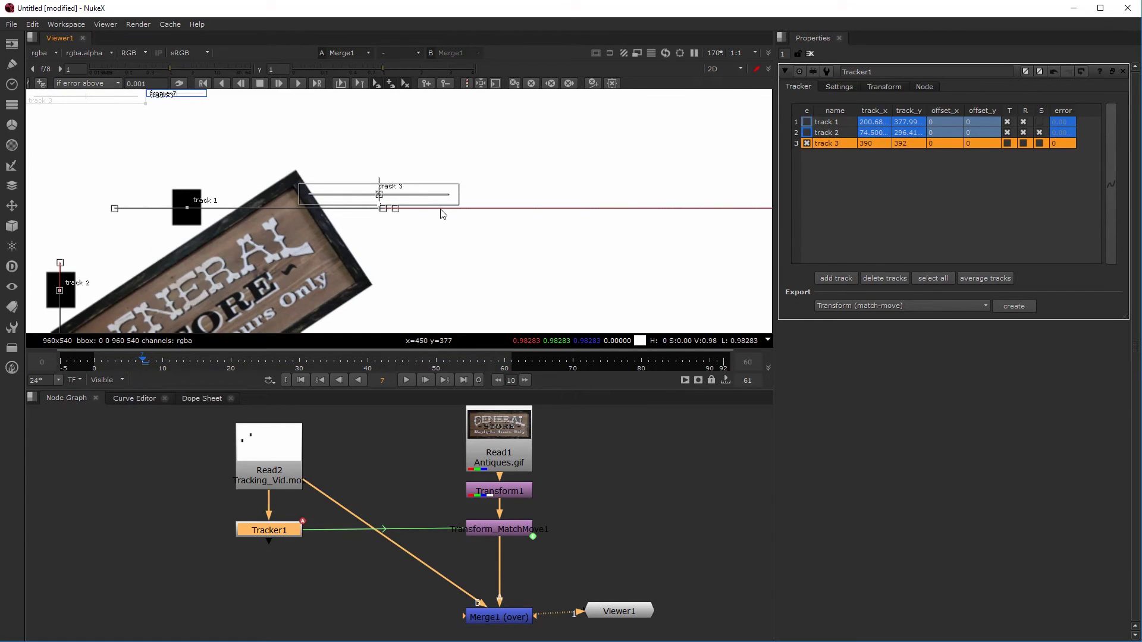
left_click_drag(463, 209, 395, 143)
left_click_drag(447, 252, 422, 259)
left_click_drag(425, 299, 454, 255)
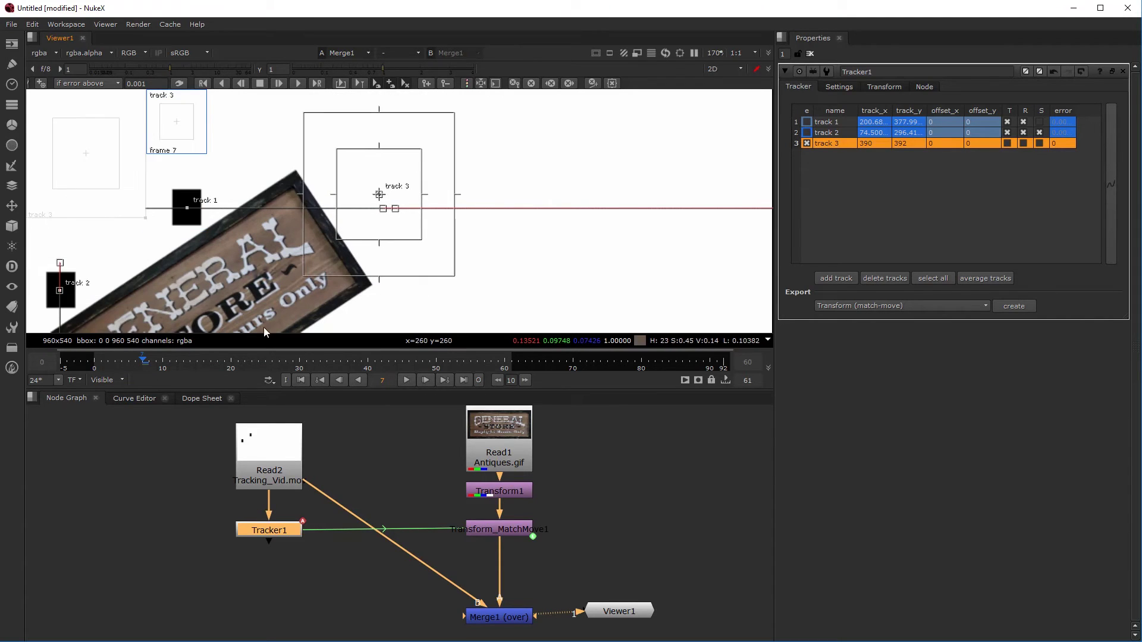
scroll(485, 224, "down", 5)
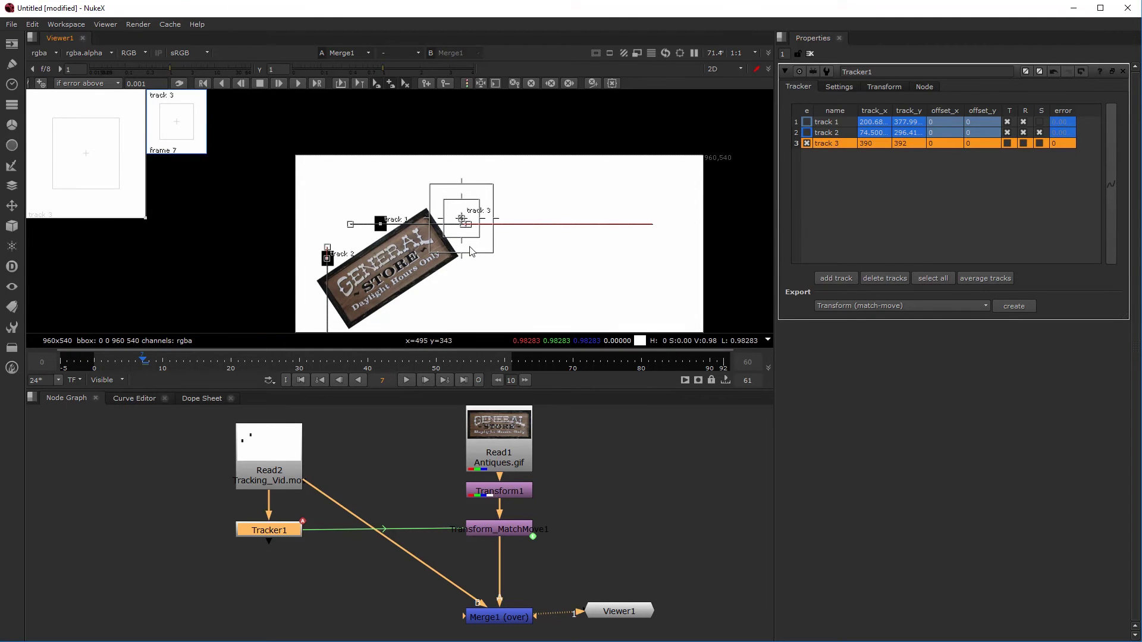
left_click_drag(464, 222, 589, 269)
scroll(586, 255, "down", 2)
middle_click_drag(540, 223, 502, 165)
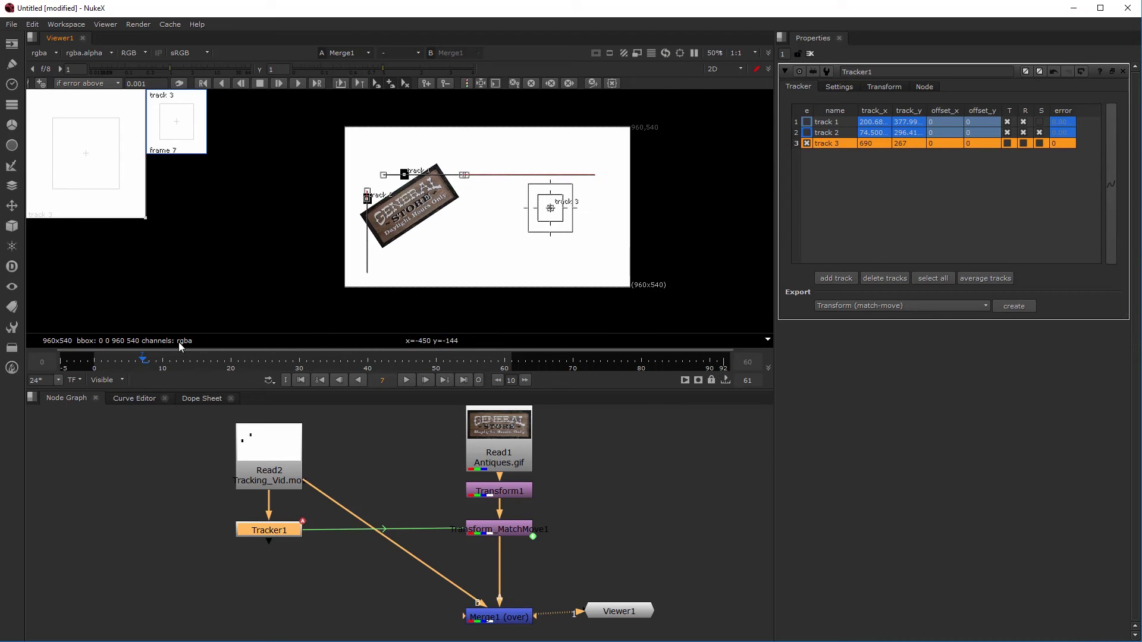
Step: Go to frame 0 and move track 3 to about 884, 72 near the image's lower corner
left_click_drag(112, 364, 94, 366)
left_click_drag(553, 214, 595, 262)
middle_click_drag(539, 252, 493, 191)
mouse_move(548, 199)
left_mouse_down()
mouse_move(564, 200)
mouse_move(467, 204)
mouse_move(465, 154)
mouse_move(562, 205)
left_mouse_up()
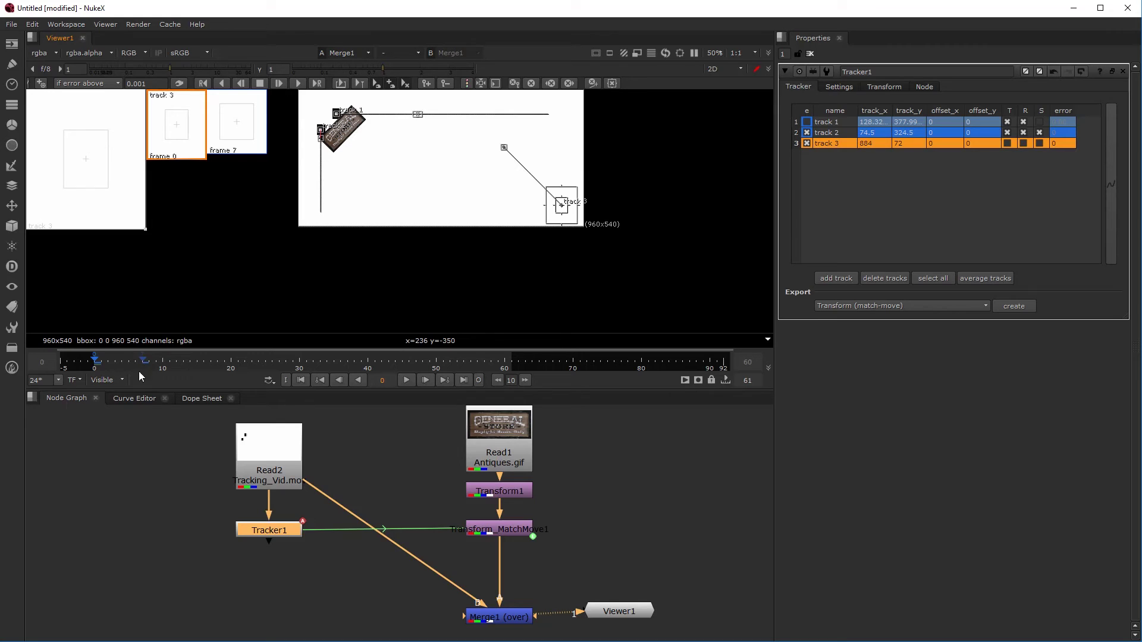
Step: Show Tracker1's keys in the Dope Sheet, select track 3's key at frame 7, and adjust the track there to about 694, 250
left_click(198, 398)
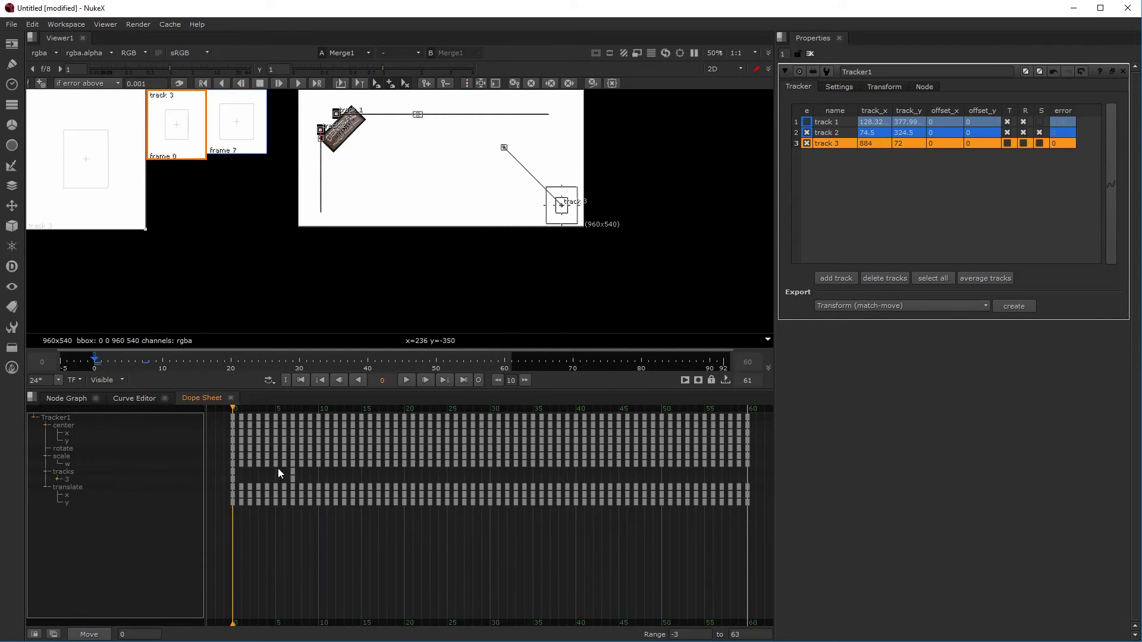
left_click_drag(298, 477, 299, 480)
left_click(142, 360)
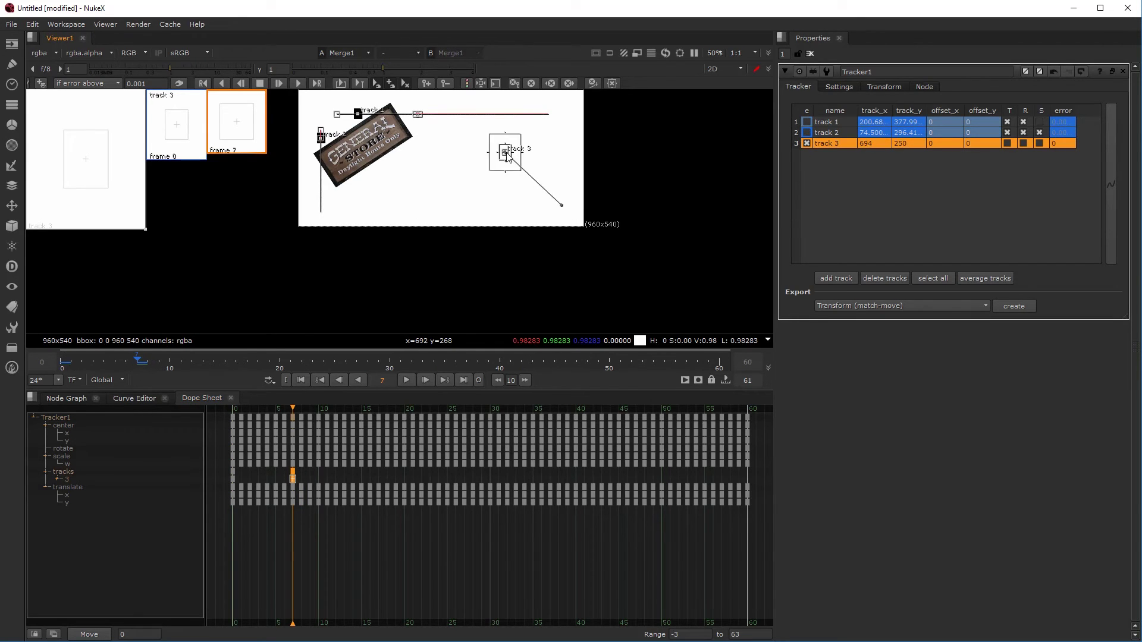
Step: Keyframe track 3 by hand at frames 16, 23 and 31, placing it at about 316, 70 on frame 31
left_click(236, 360)
left_click_drag(506, 156, 395, 210)
left_click(313, 359)
left_click(409, 356)
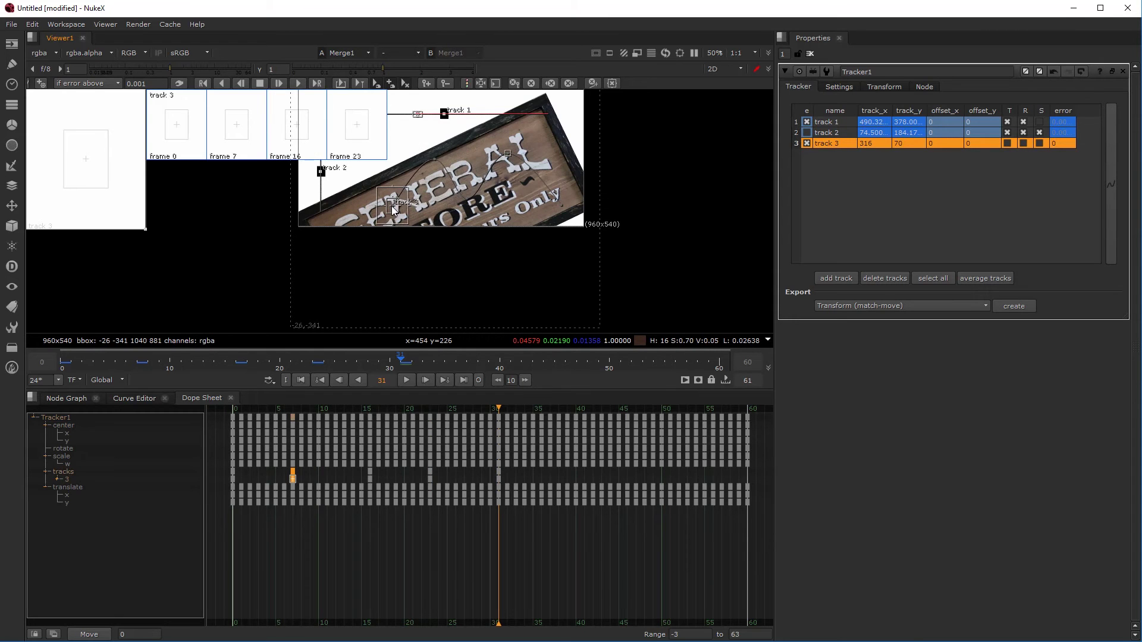
Step: Keyframe track 3 at frame 42, holding it at 316, 70, and scrub back to frame 9
left_click_drag(359, 359, 526, 357)
left_click(403, 205)
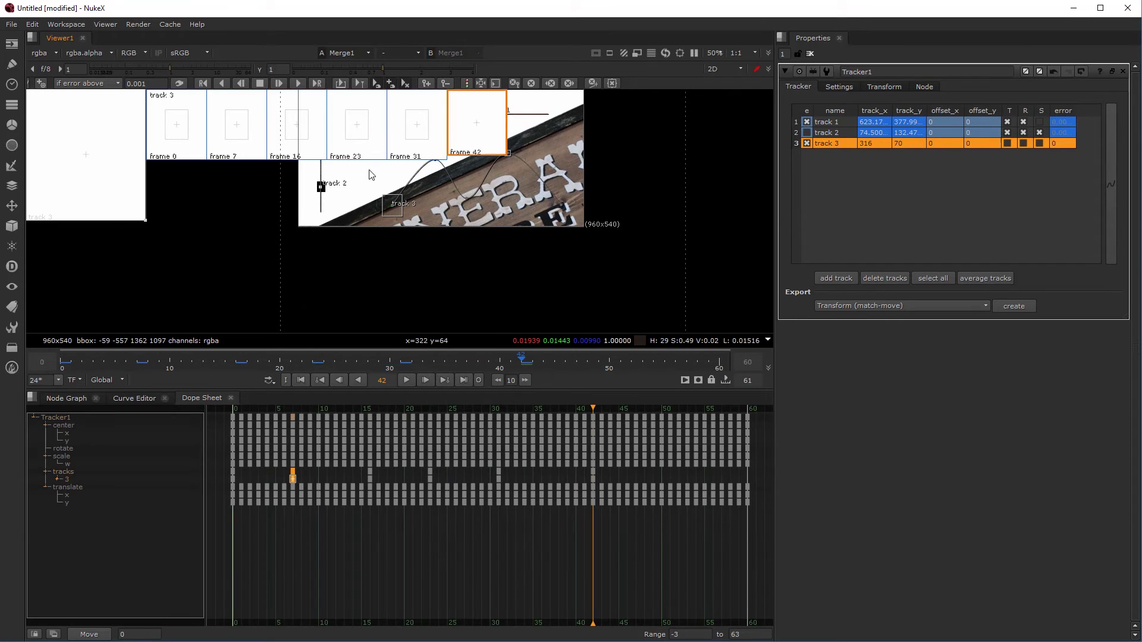
left_click_drag(365, 357, 161, 358)
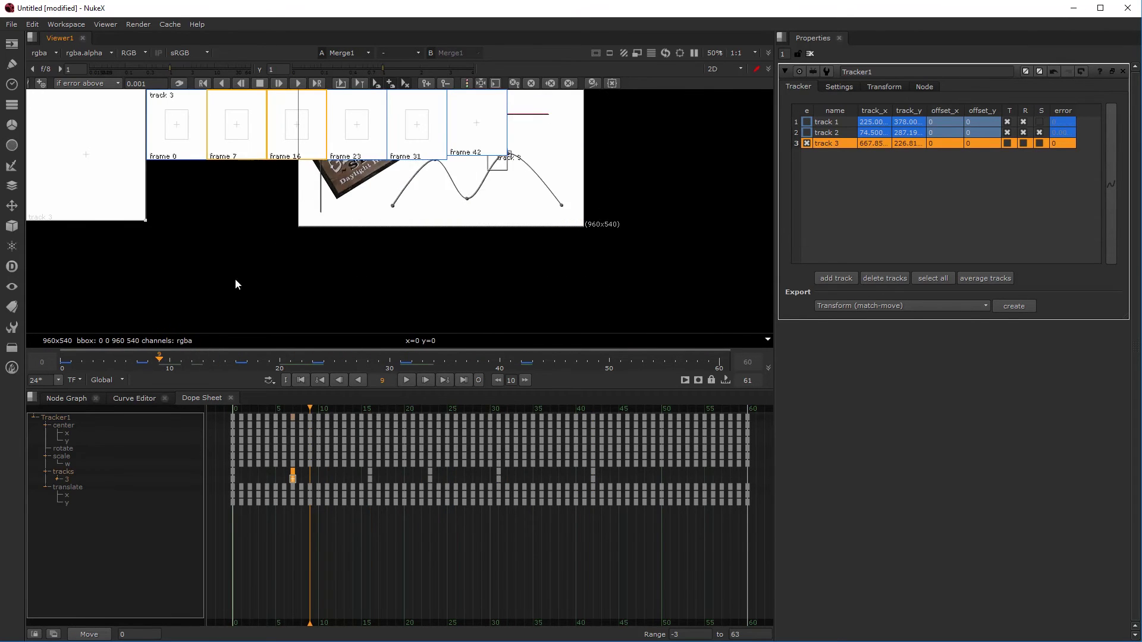
scroll(323, 276, "down", 2)
middle_click_drag(323, 277, 350, 288)
scroll(350, 289, "up", 1)
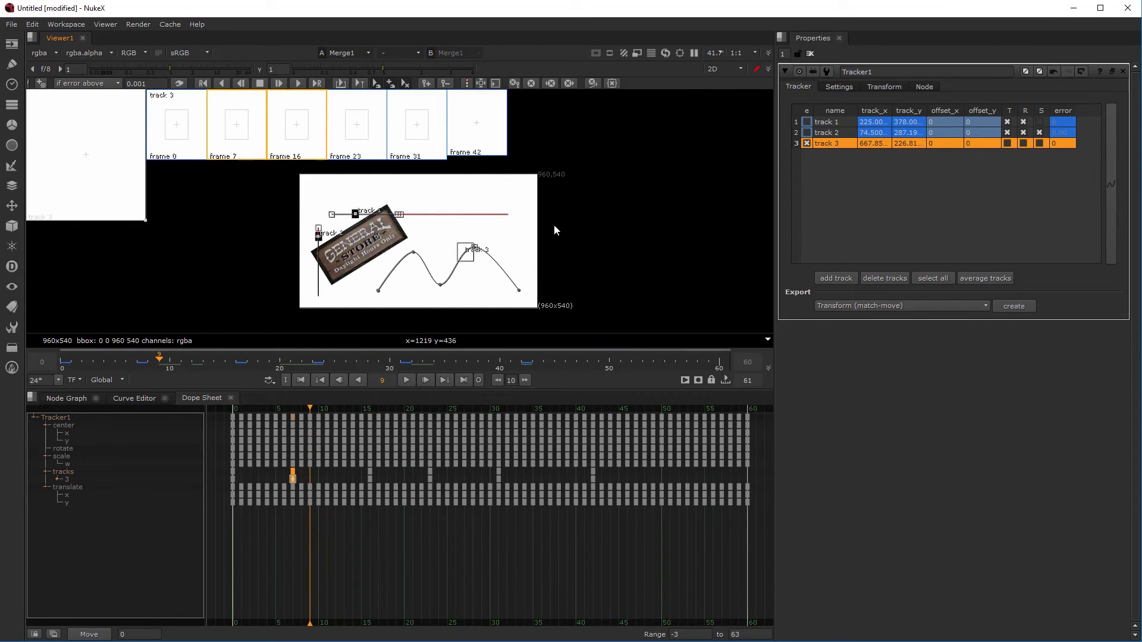
Step: Set all three tracks to drive translation only, with rotation and scale off, and play back the composite
left_click(818, 143)
left_click(832, 145)
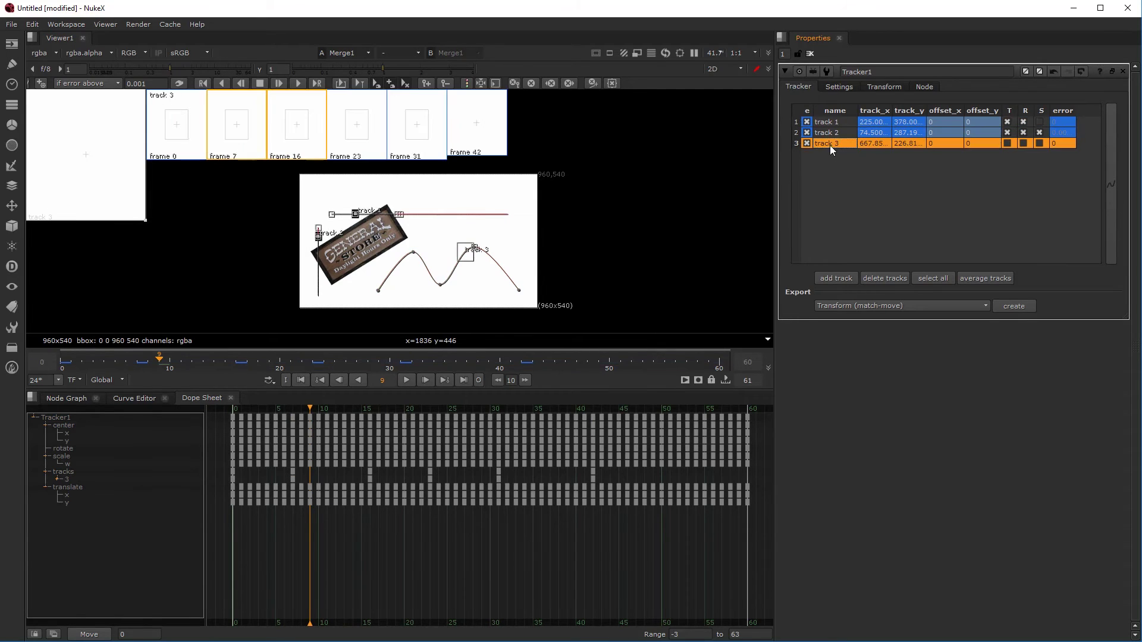
left_click(1007, 143)
left_click(1024, 132)
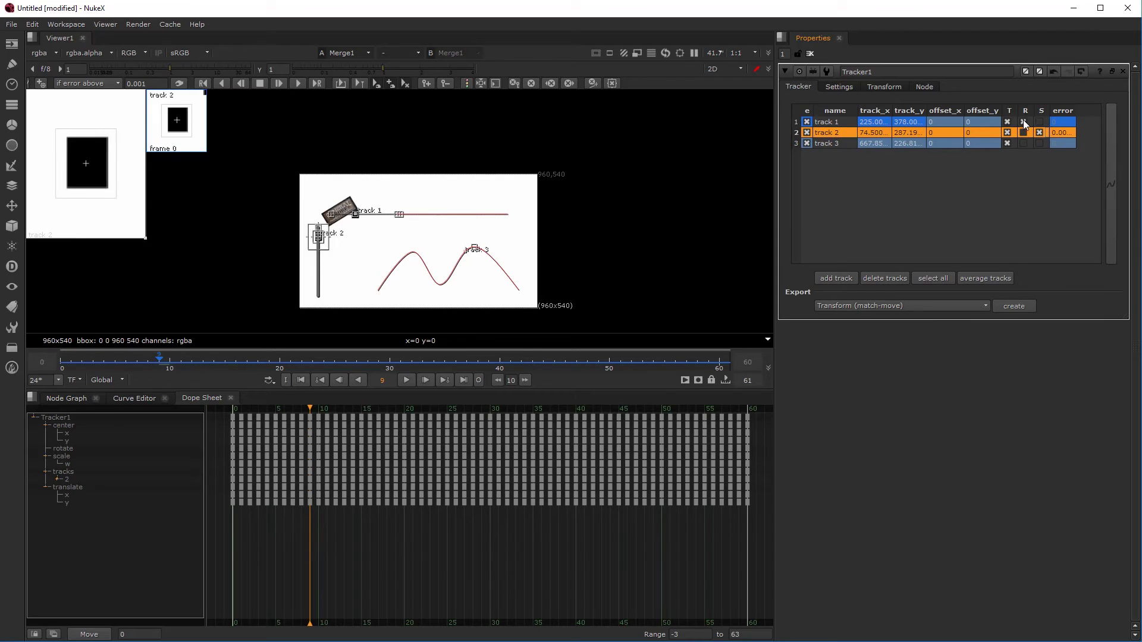
left_click(1040, 132)
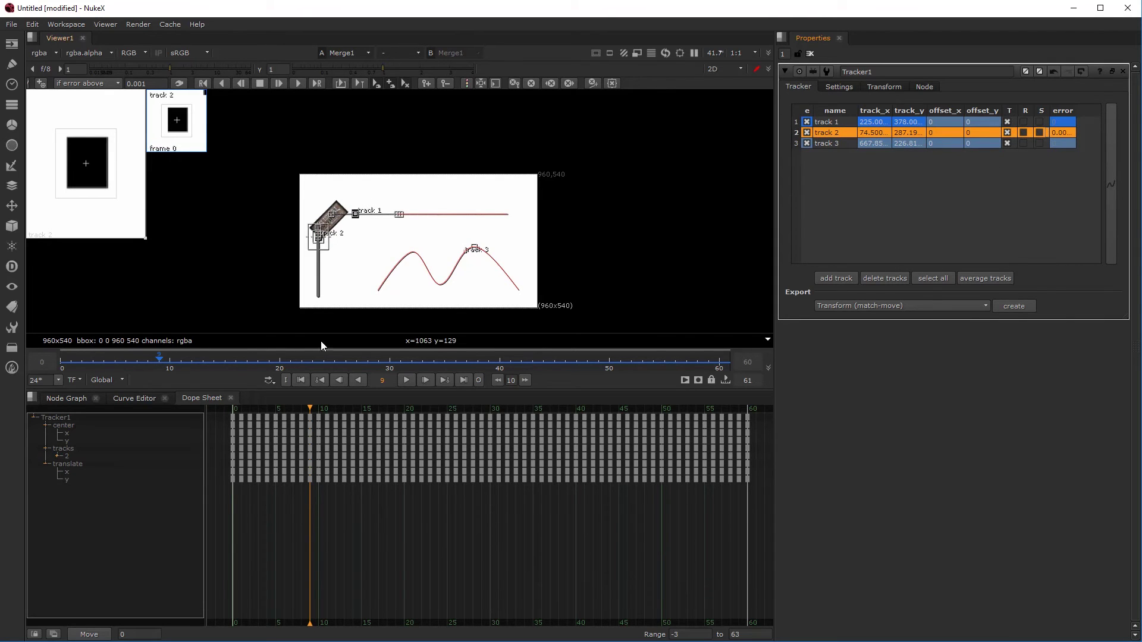
scroll(360, 256, "up", 3)
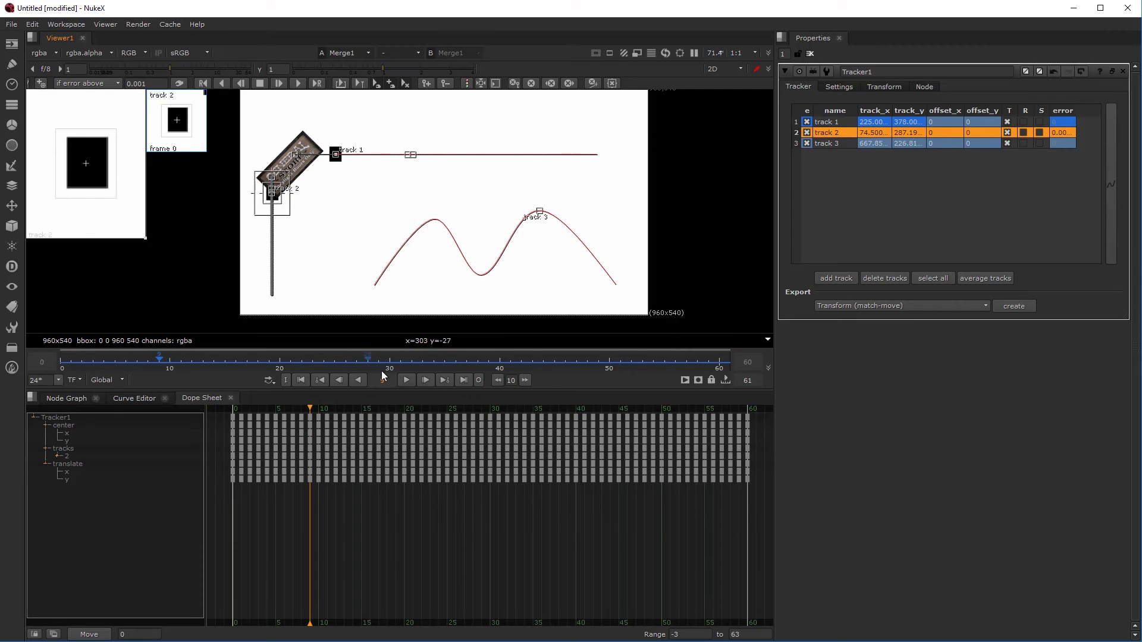
left_click(406, 381)
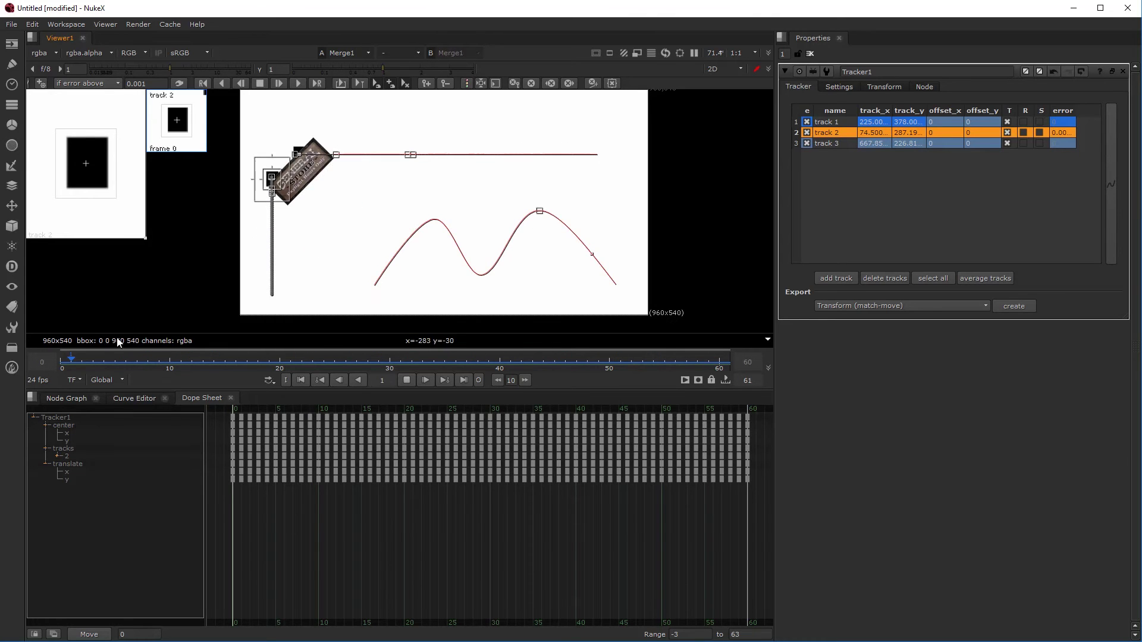
Step: Open Transform1 from the node graph, move the sign to about translate 144, 78, and play back its motion
left_click(69, 400)
double_click(476, 494)
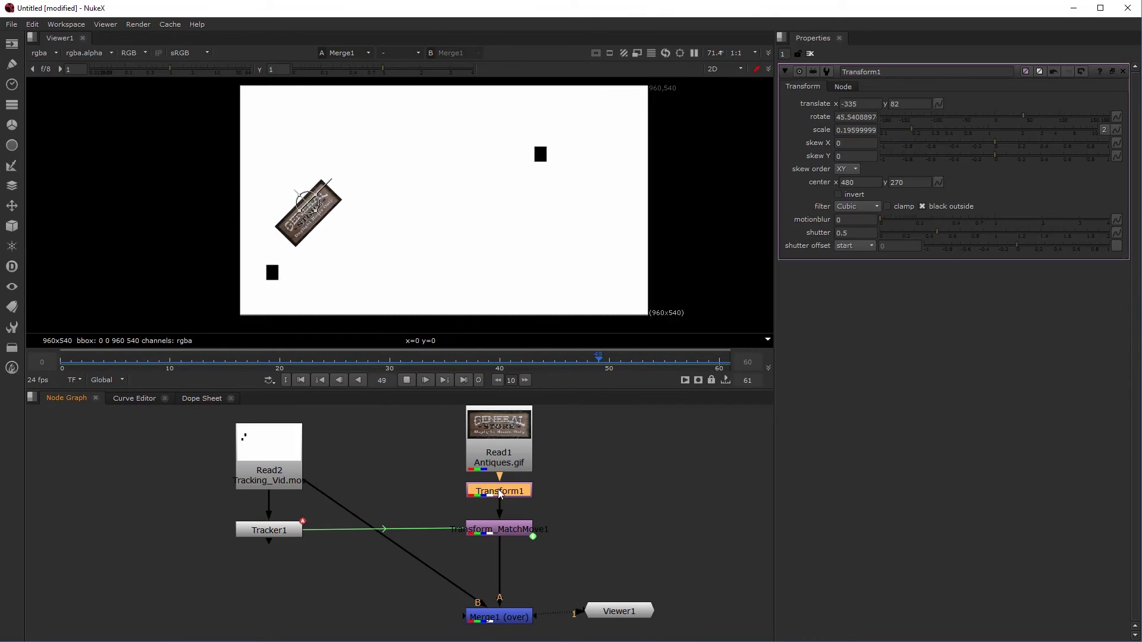
left_click(406, 380)
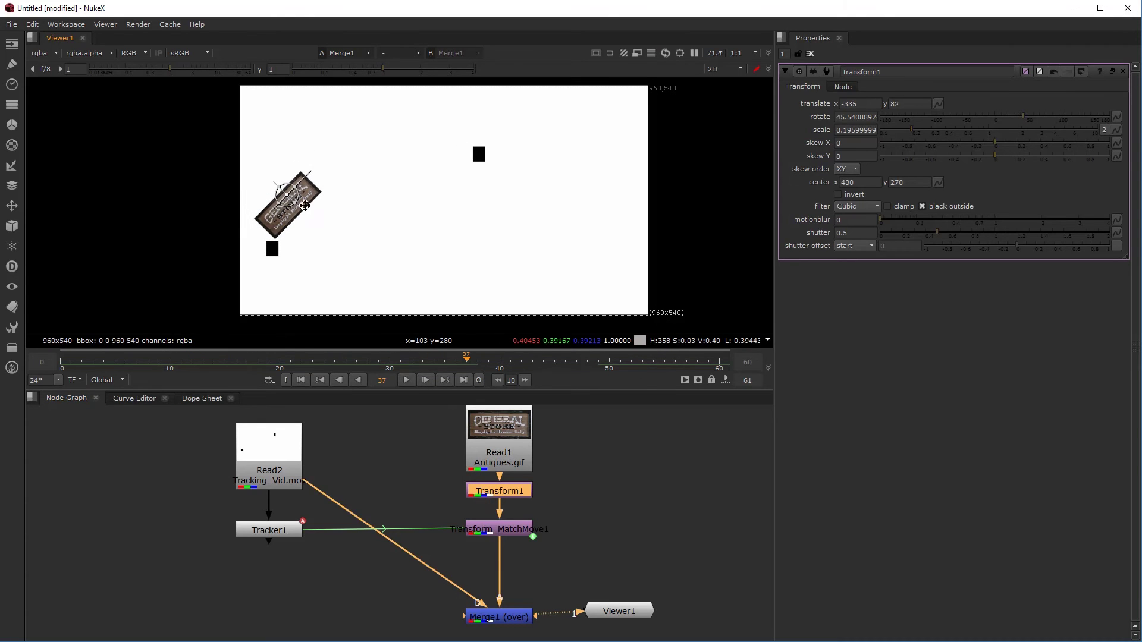
left_click_drag(304, 205, 507, 204)
left_click_drag(356, 360, 313, 360)
left_click(407, 381)
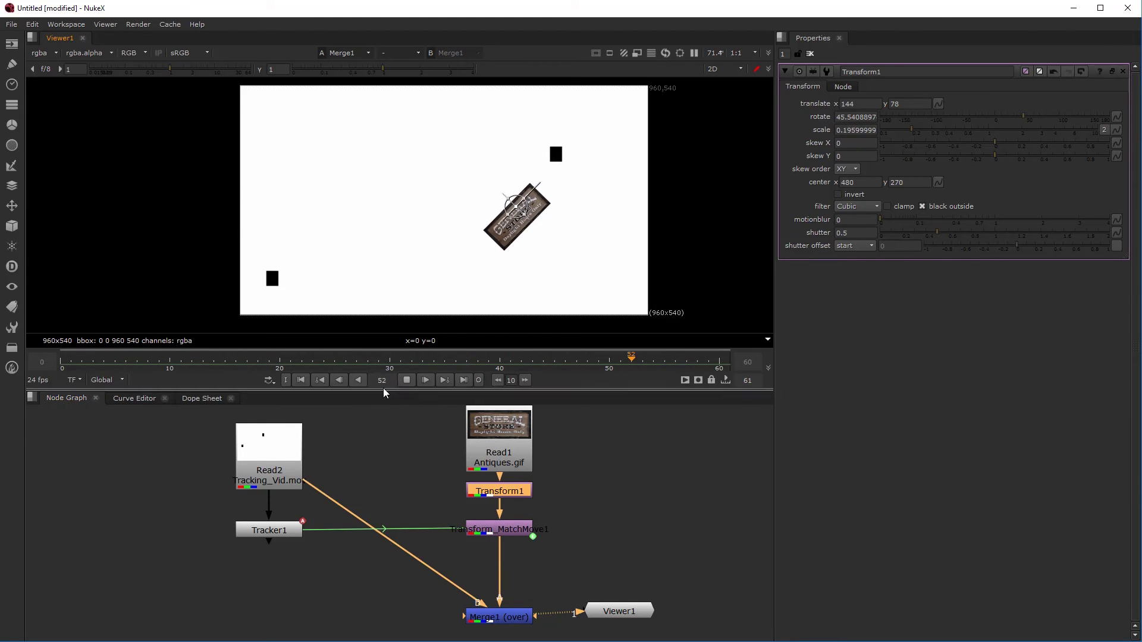
key("k")
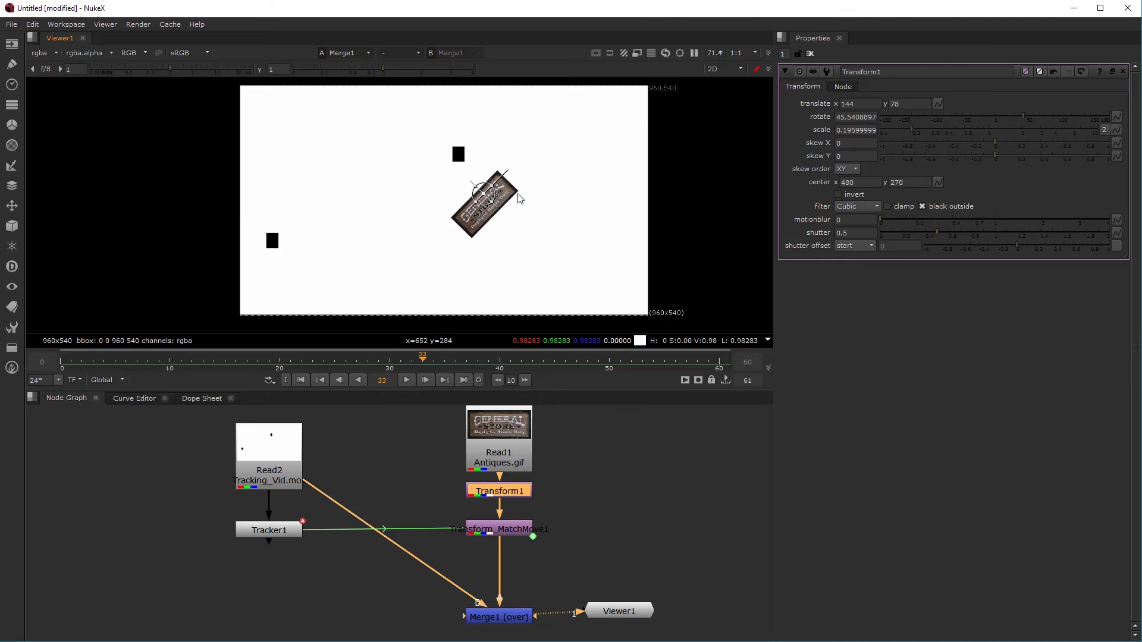
Step: Straighten the sign to rotation 0, place it at about translate 53, 14, and play back the composite
left_click_drag(507, 170, 445, 222)
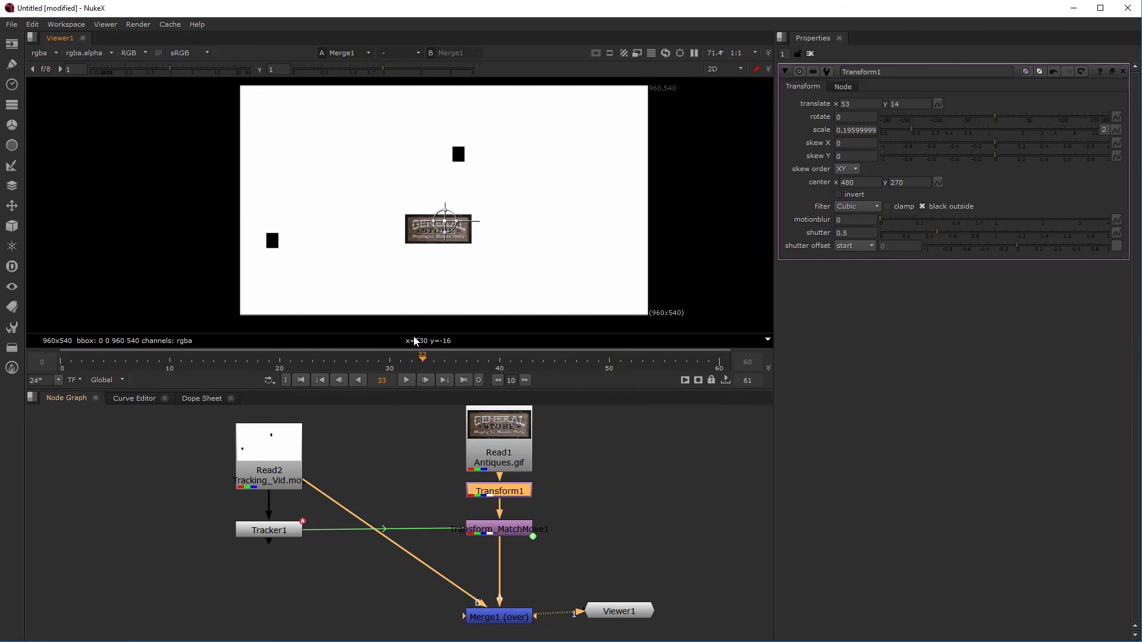
left_click(405, 381)
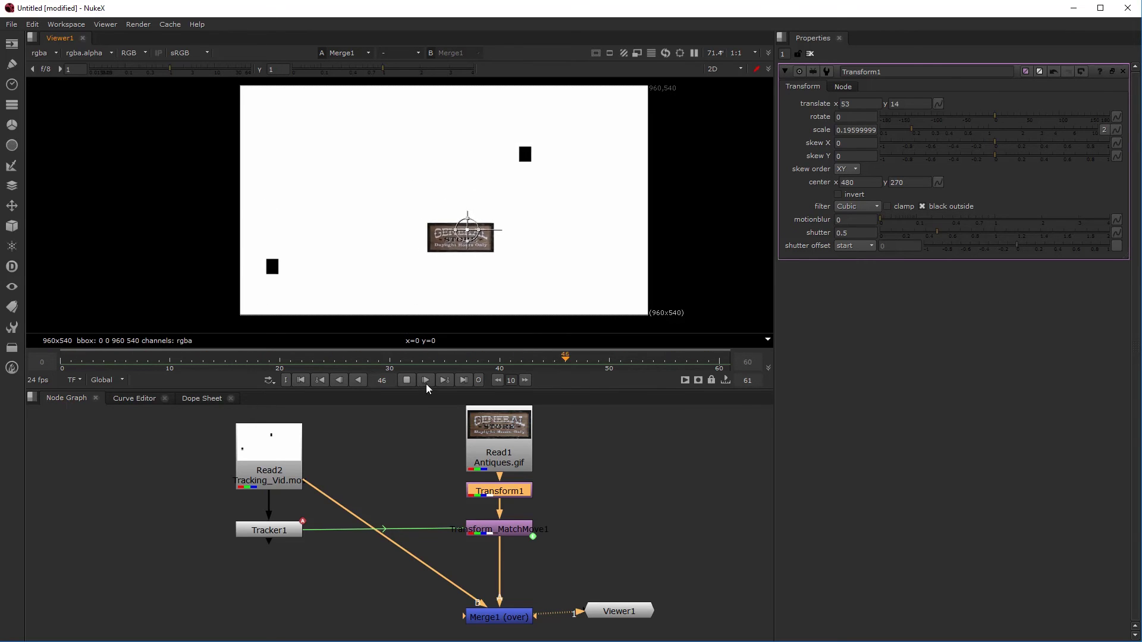
left_click(407, 380)
Step: Scale the sign uniformly to about 0.417 and position it at about translate 40, 20 in Transform1
left_click_drag(472, 179, 491, 169)
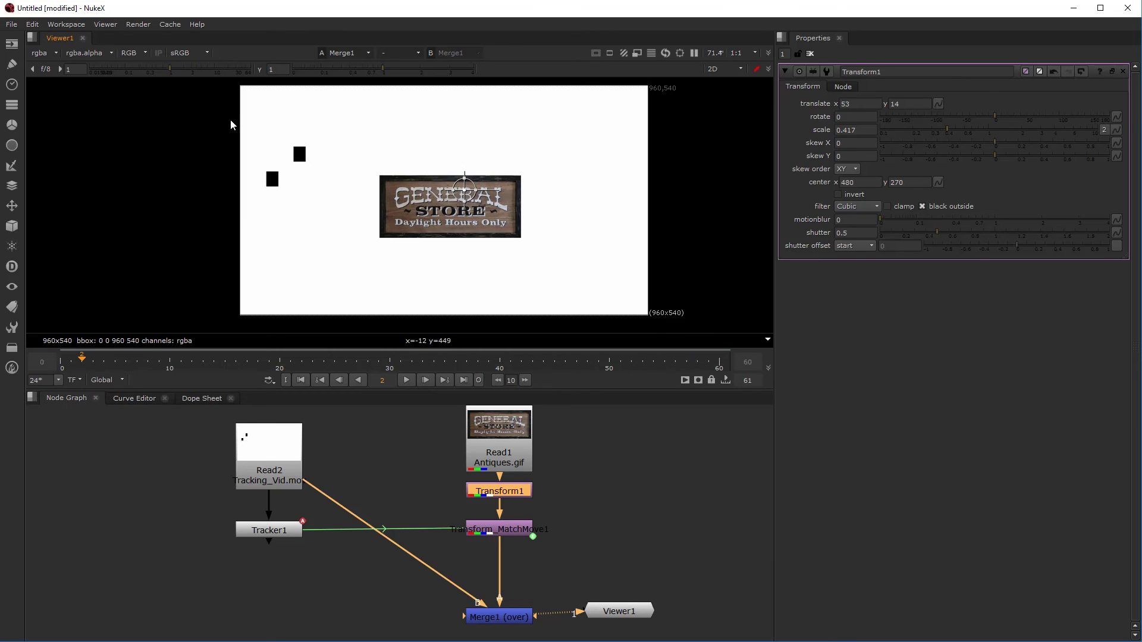
left_click_drag(463, 189, 591, 190)
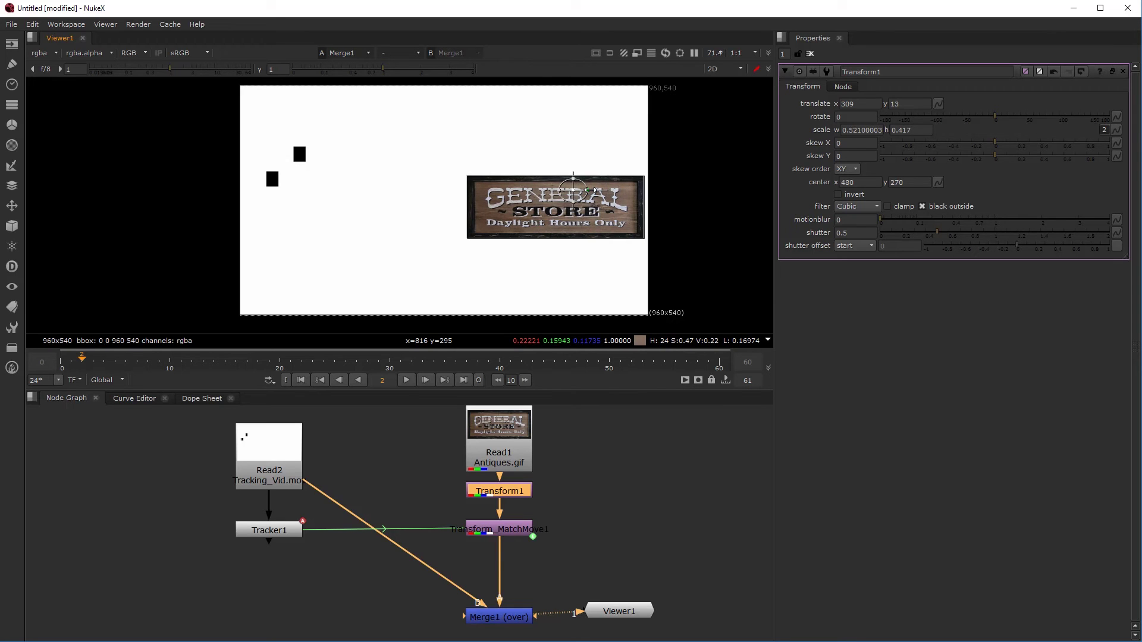
key("ctrl+z")
left_click_drag(576, 189, 458, 186)
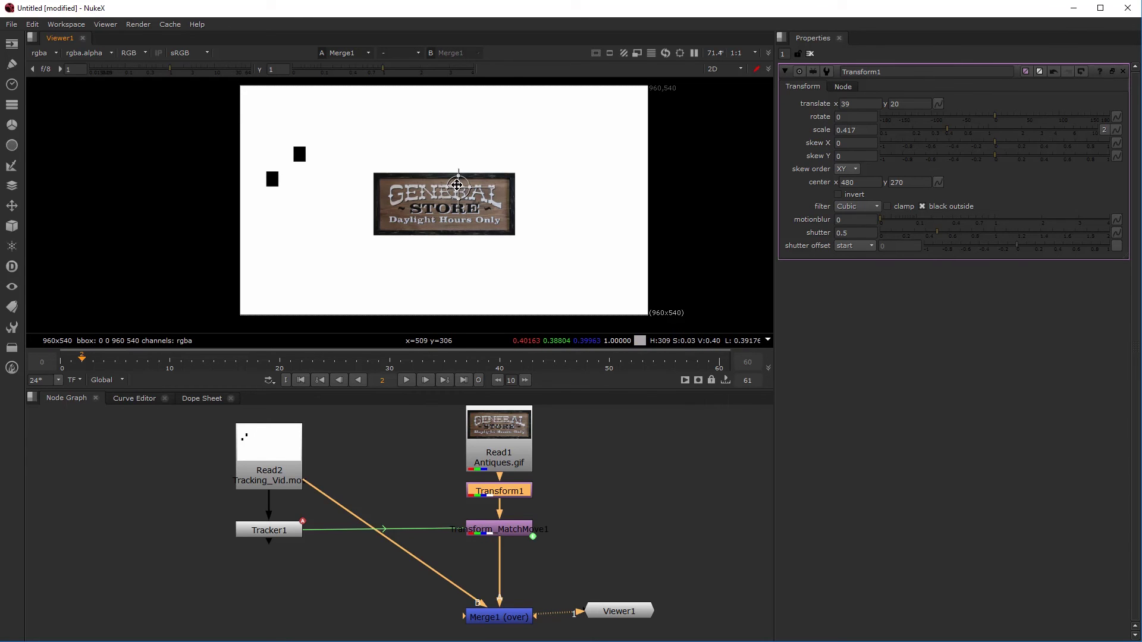
left_click_drag(457, 185, 458, 185)
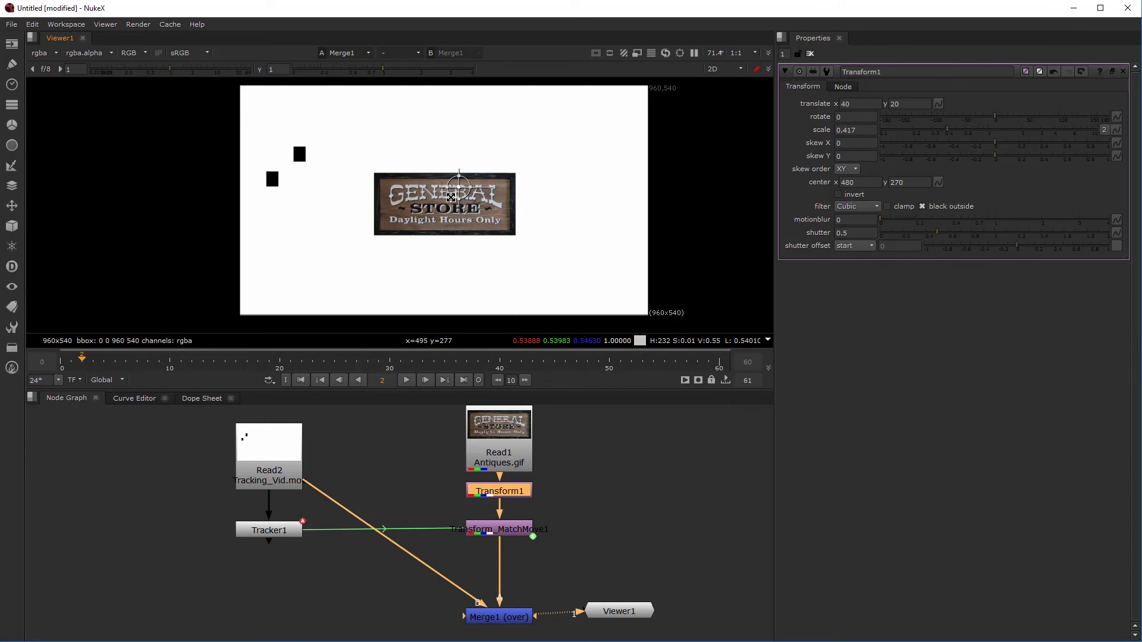
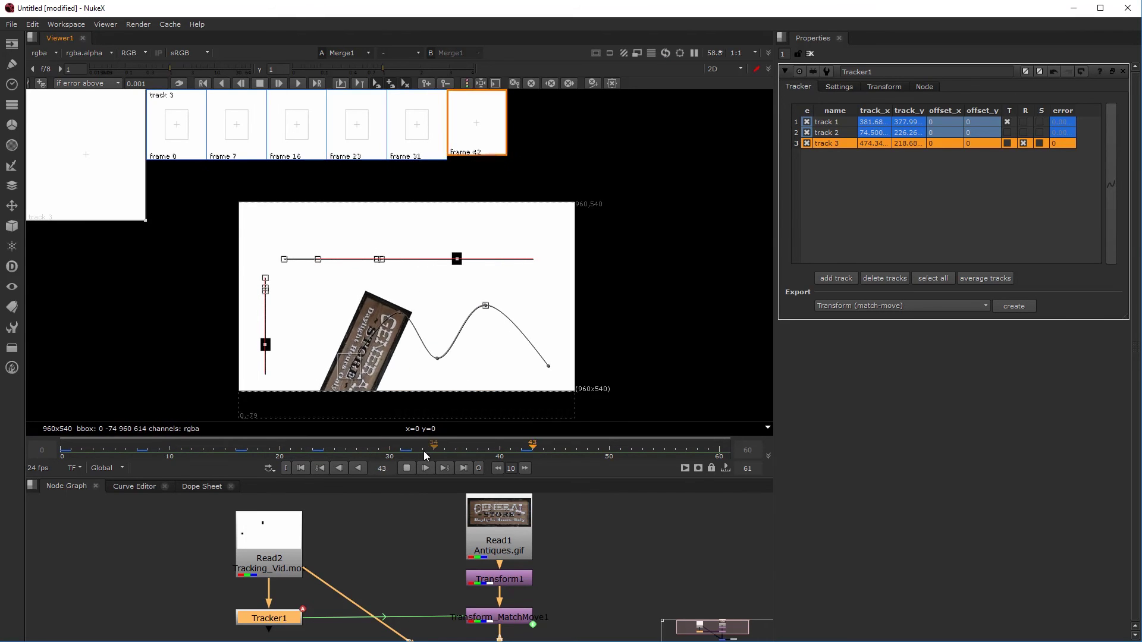
Step: Stop playback at frame 54, try rotating the sign about 65.7 degrees in Transform1, and undo the rotation
left_click(407, 469)
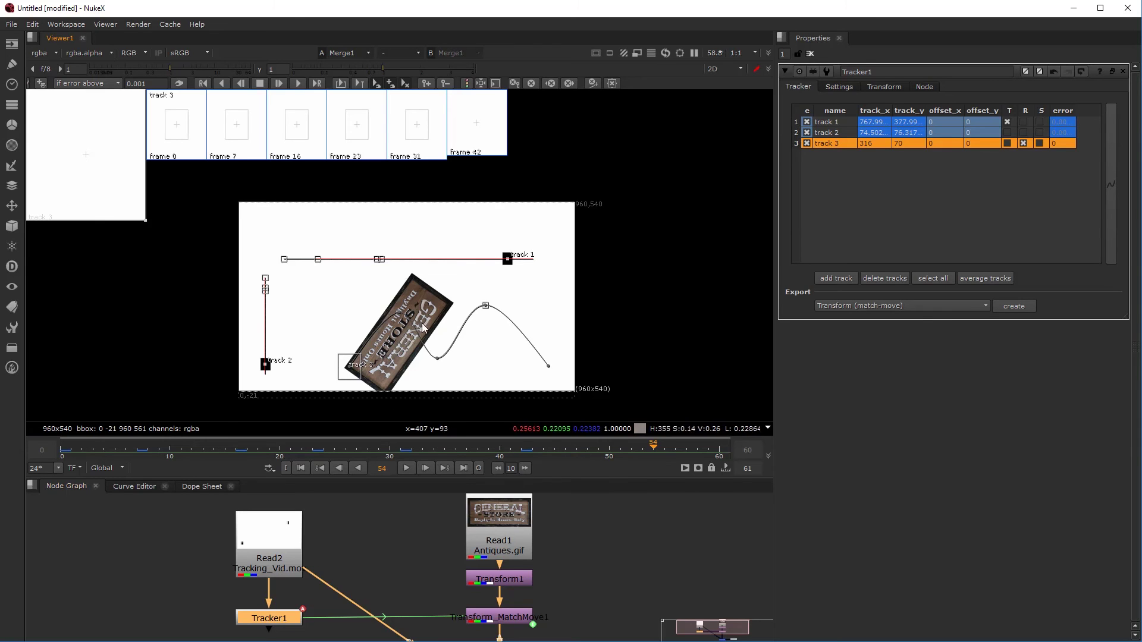
double_click(499, 579)
scroll(426, 348, "up", 5)
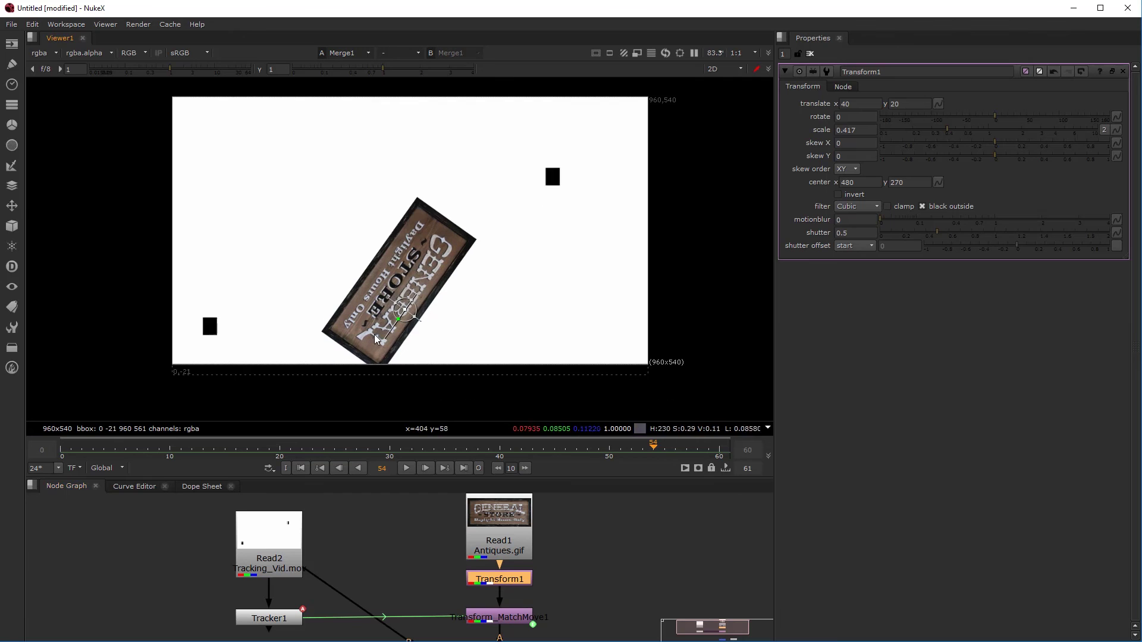
left_click_drag(408, 316, 347, 348)
key("ctrl+z")
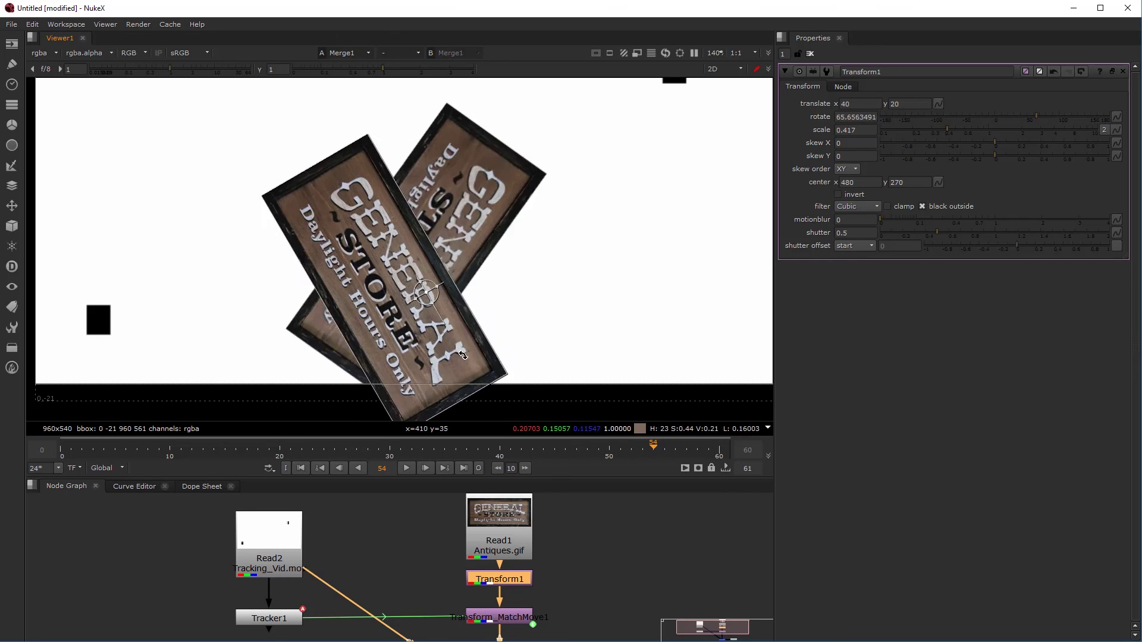
Step: Open Tracker1 and make track 3 drive scale instead of rotation
scroll(419, 582, "down", 3)
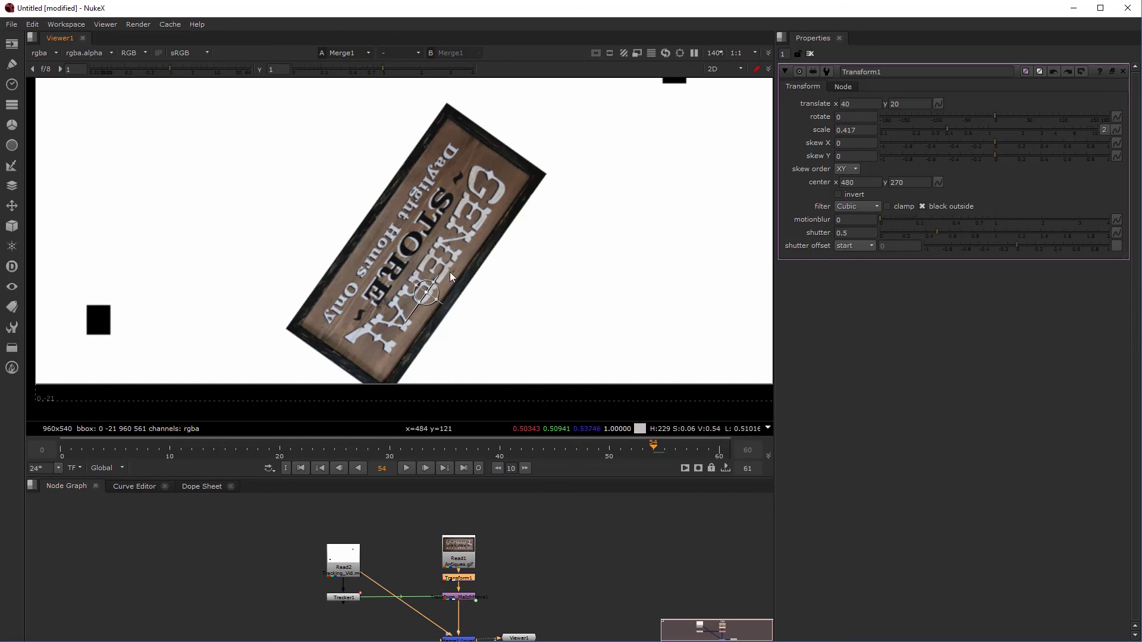
scroll(450, 276, "down", 5)
scroll(496, 613, "up", 3)
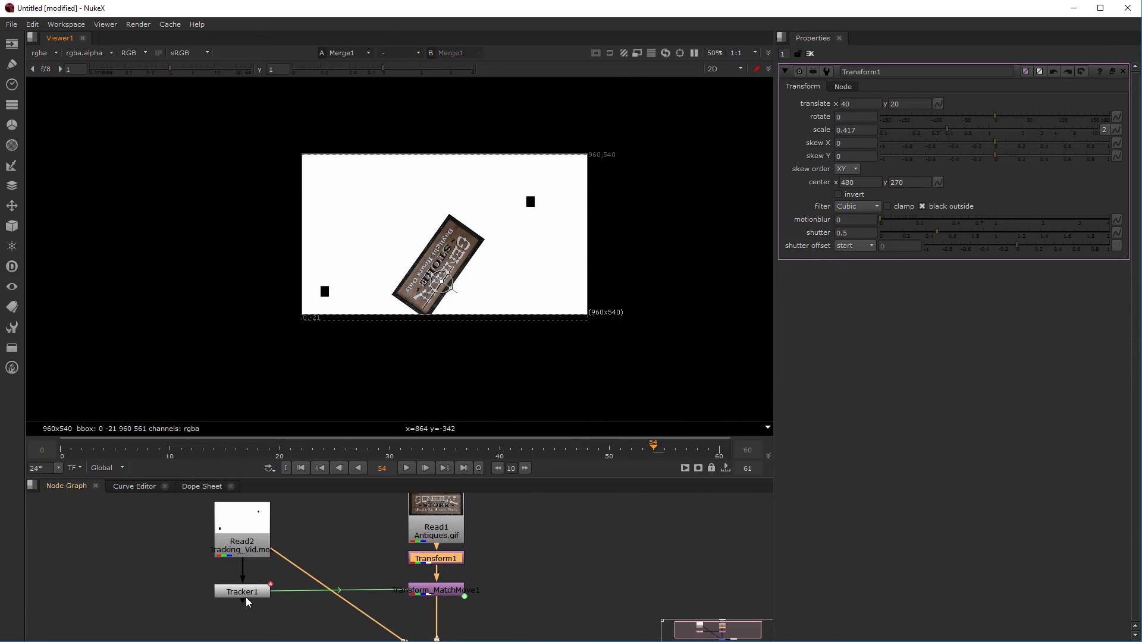
double_click(257, 599)
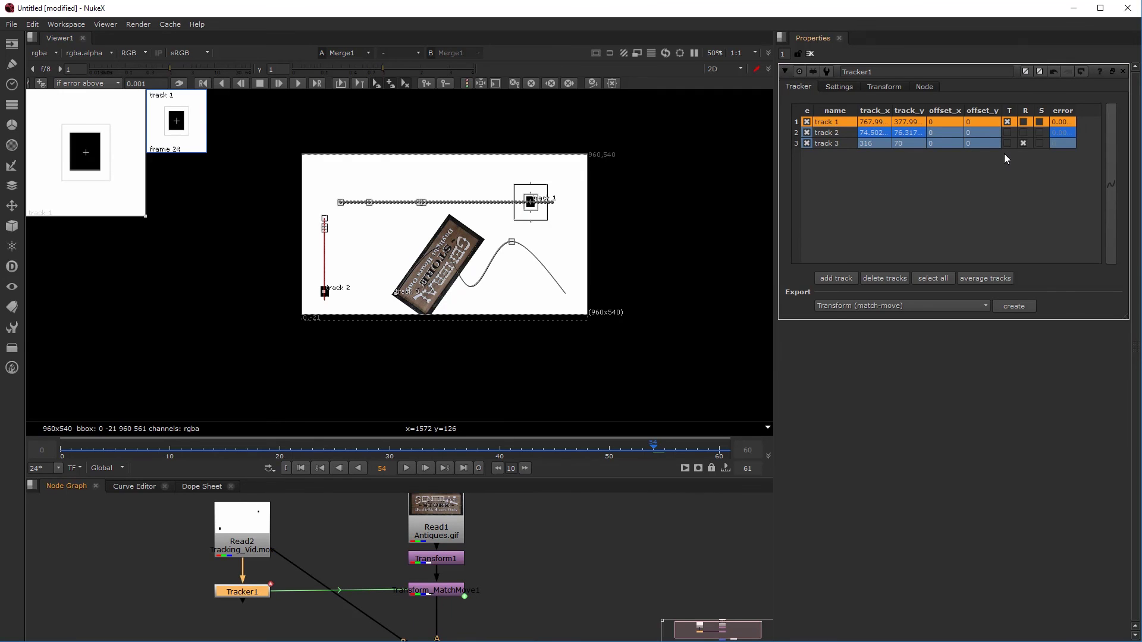
left_click(1024, 143)
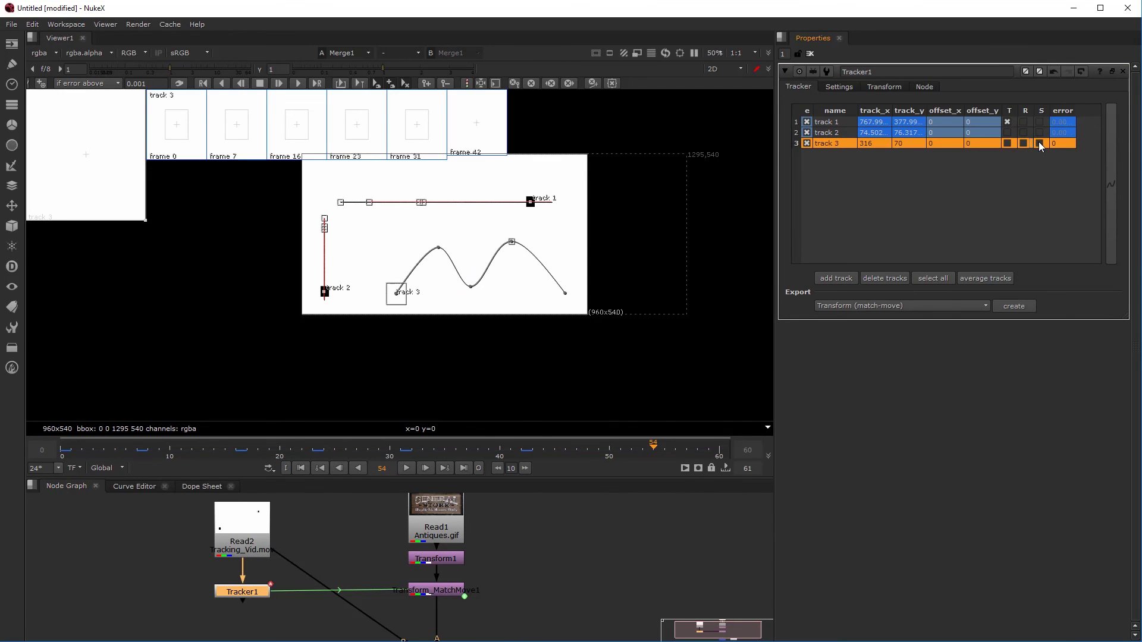
left_click(1038, 143)
Step: Play the composite from near the start of the timeline to review how the sign scales
left_click(84, 447)
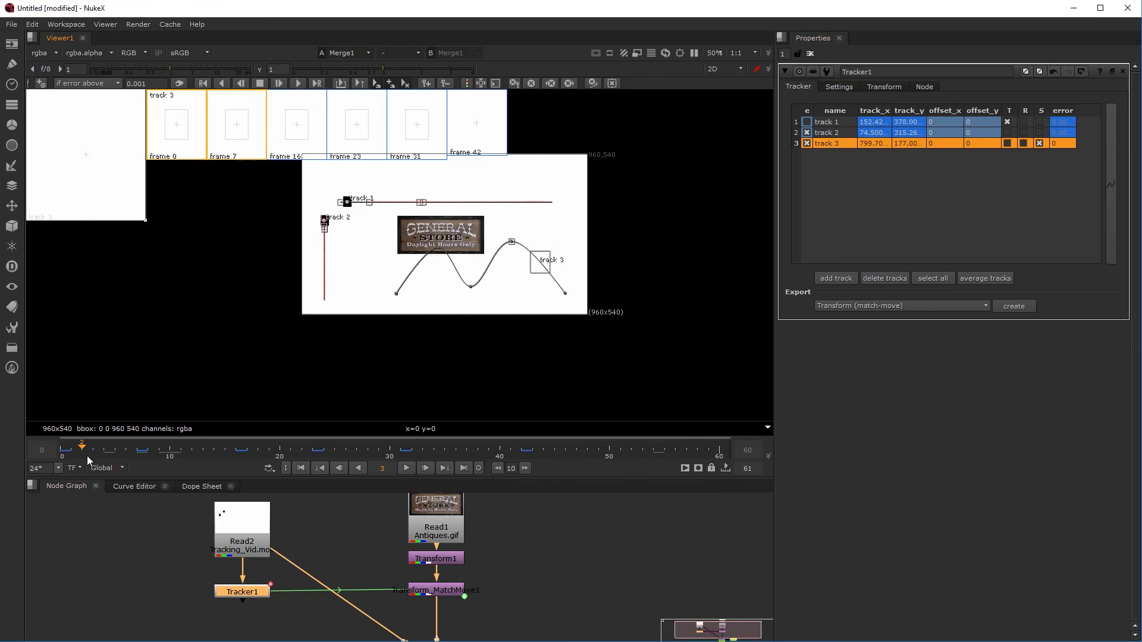
left_click(406, 469)
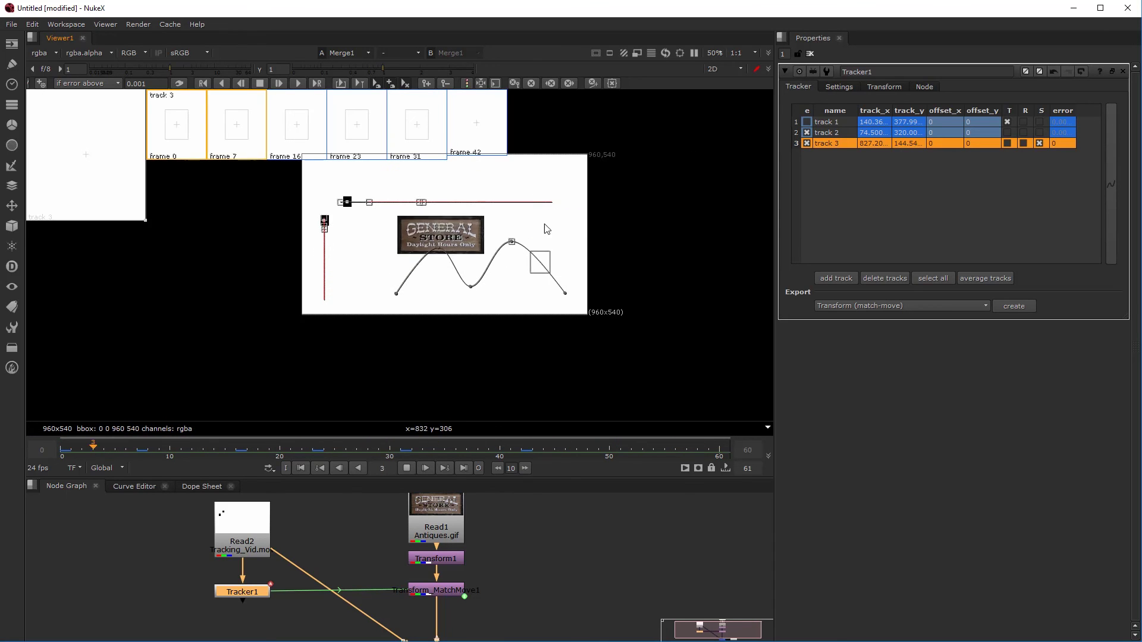
left_click(407, 469)
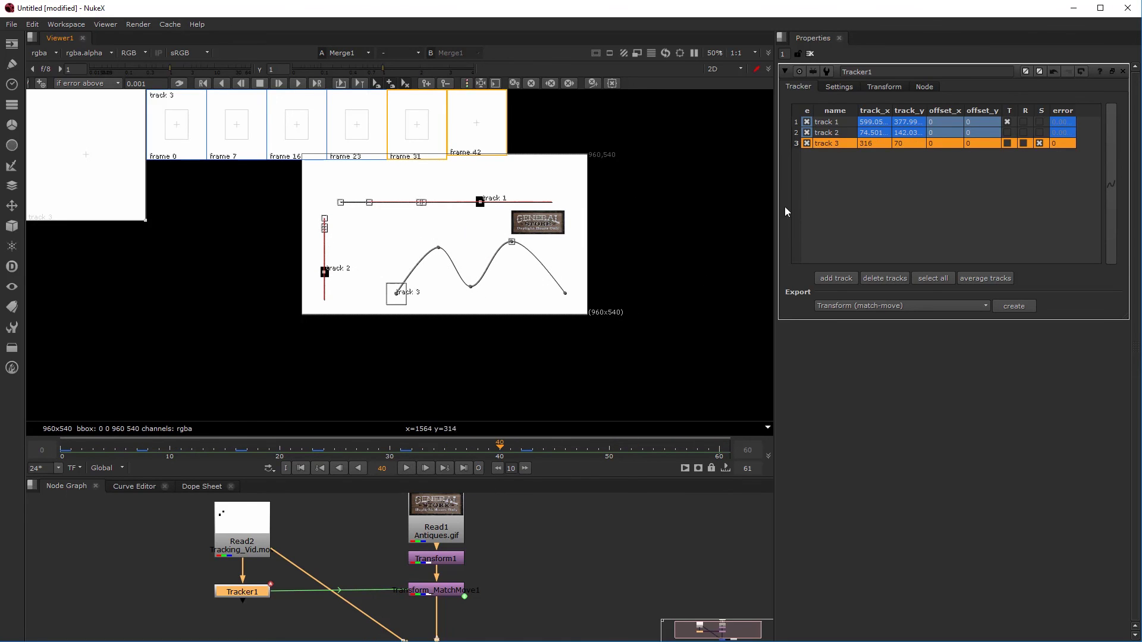
Step: Enable translation on track 2, disable it on track 1, and play back the composite
left_click(1009, 134)
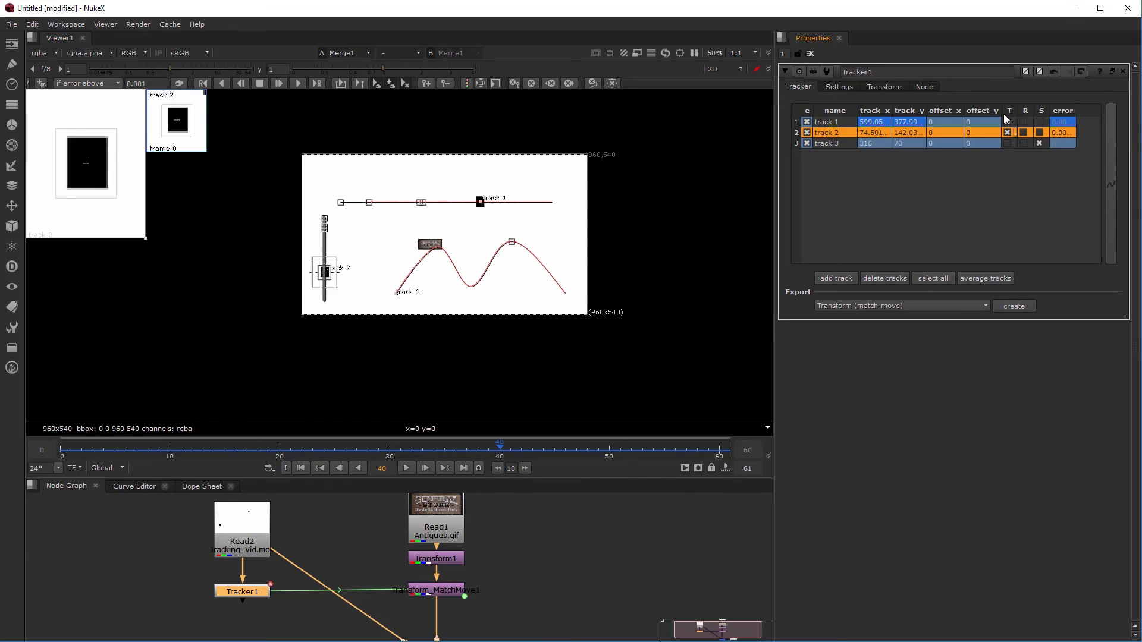
left_click(1010, 123)
left_click(413, 469)
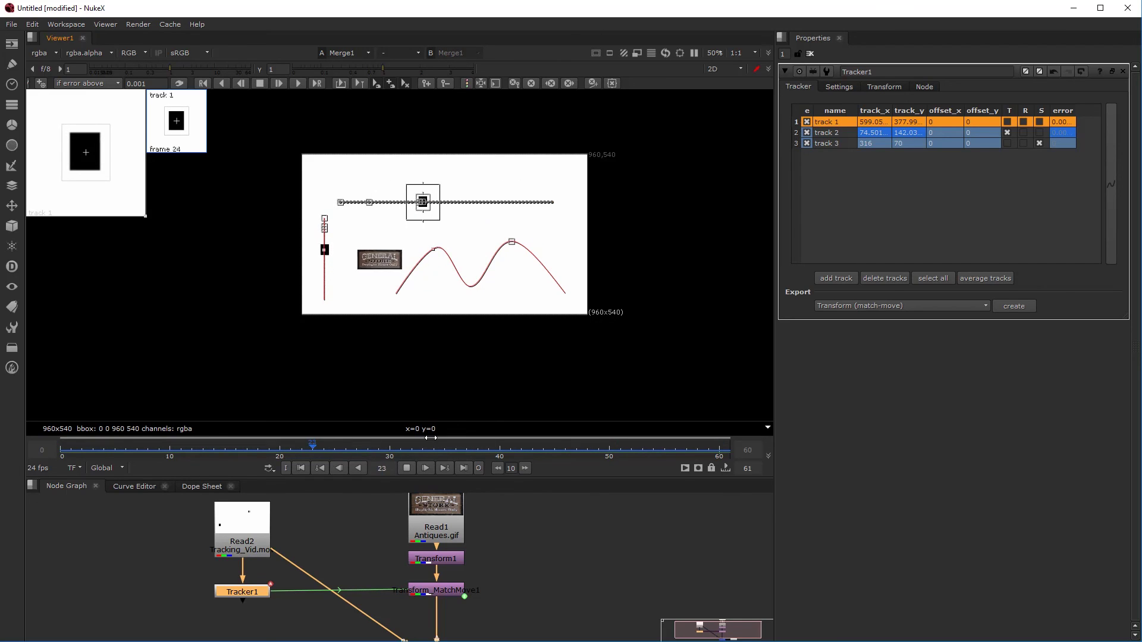
left_click(406, 468)
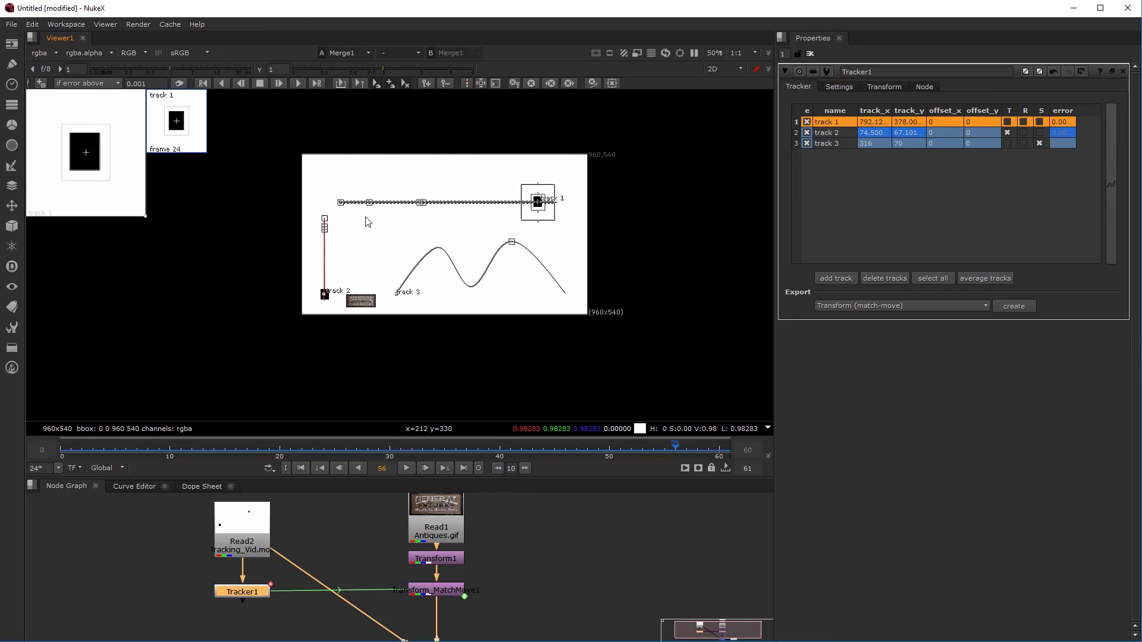
left_click_drag(437, 511, 446, 505)
scroll(416, 518, "down", 2)
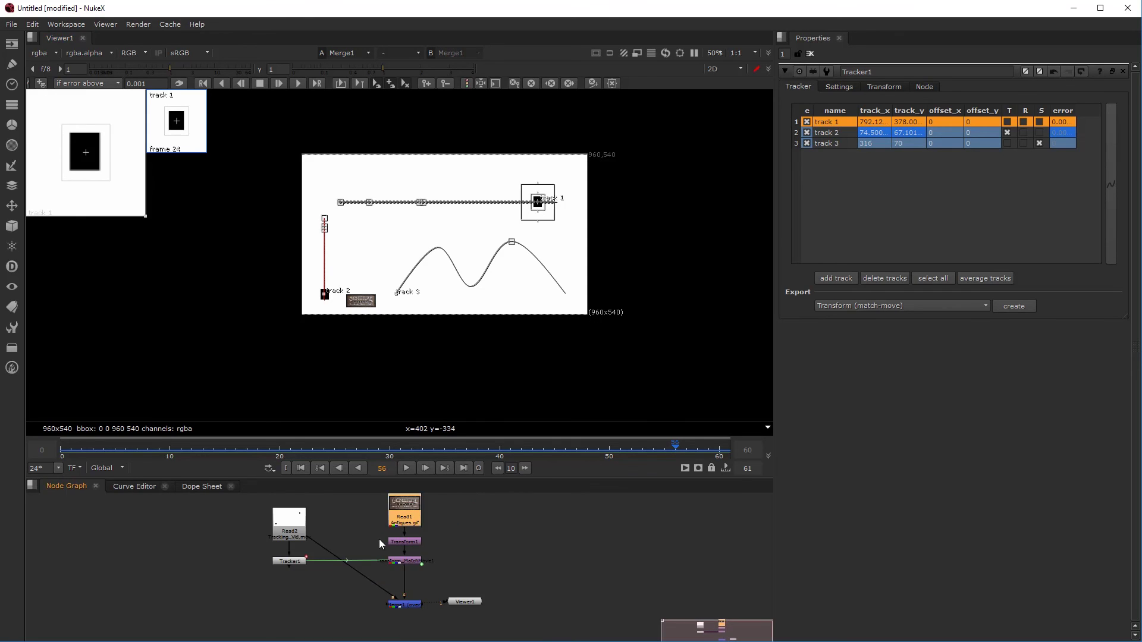
scroll(419, 534, "up", 5)
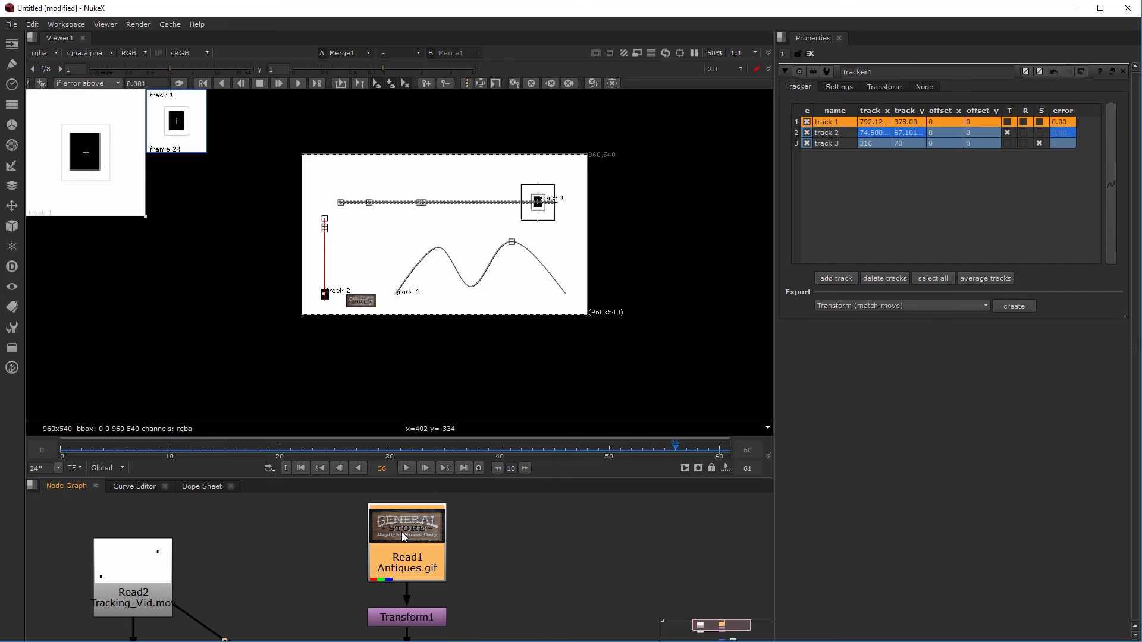
scroll(311, 543, "down", 3)
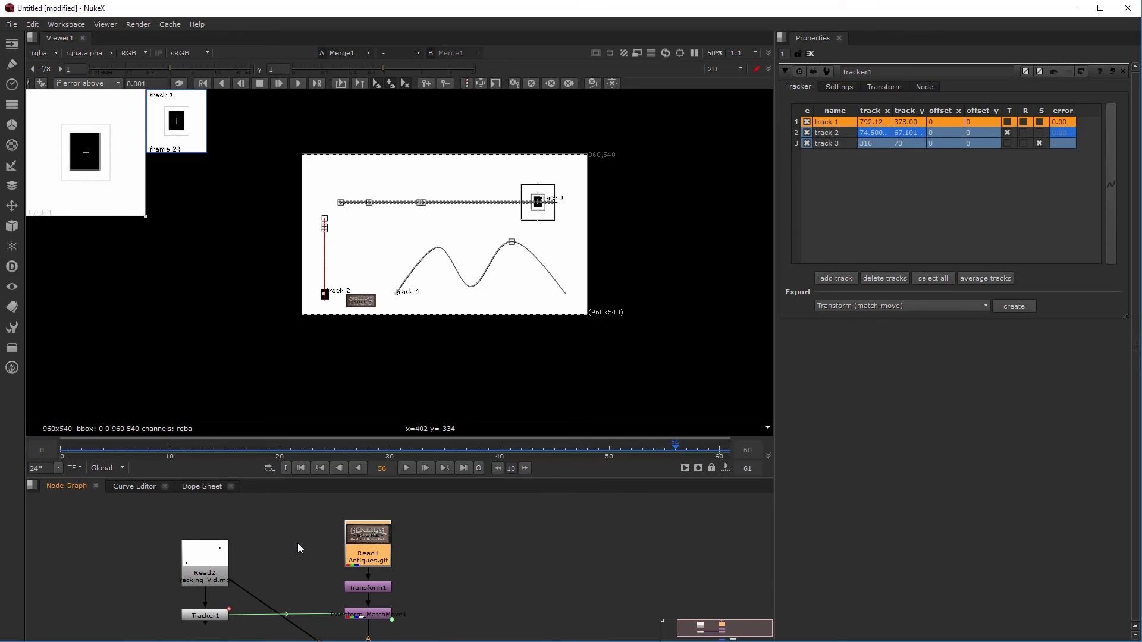
scroll(301, 548, "up", 2)
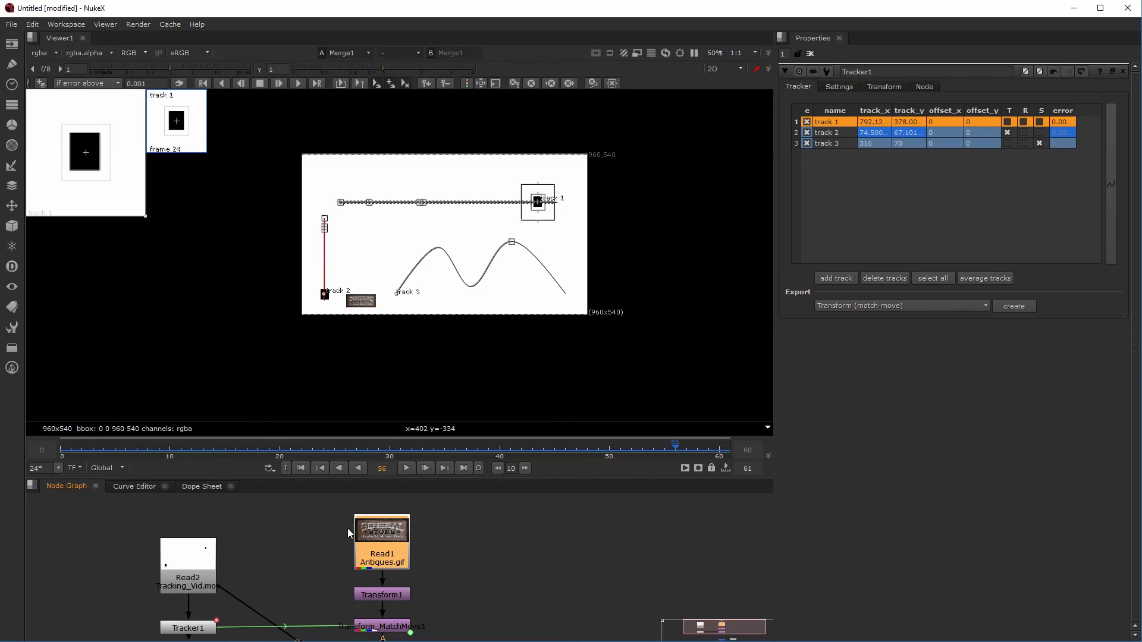
scroll(333, 544, "down", 1)
scroll(304, 545, "up", 1)
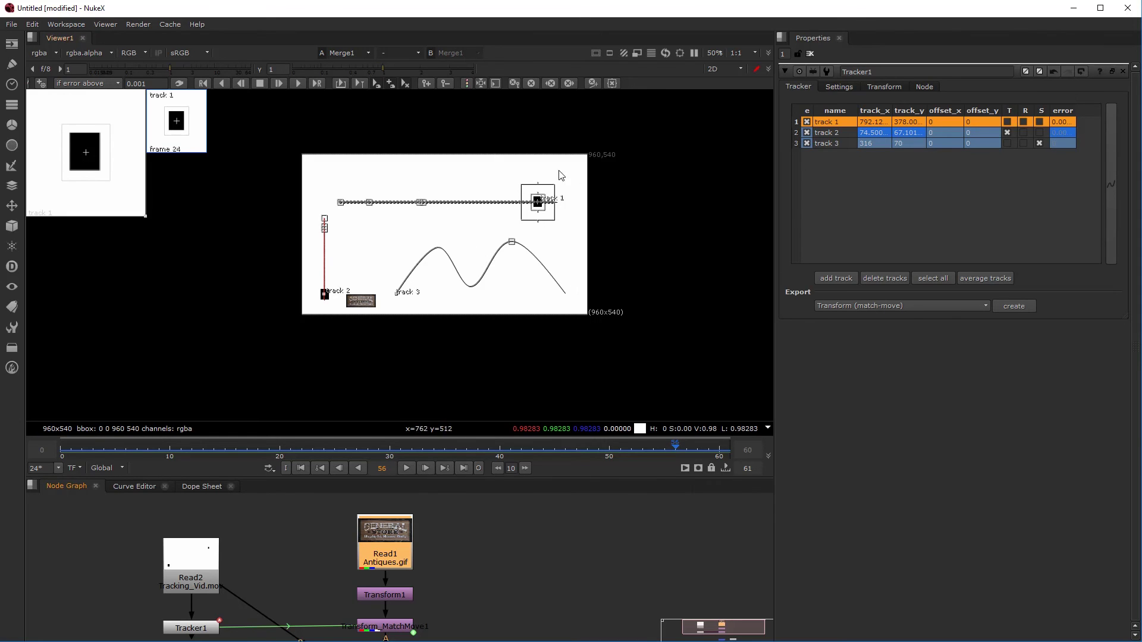
scroll(564, 273, "up", 2)
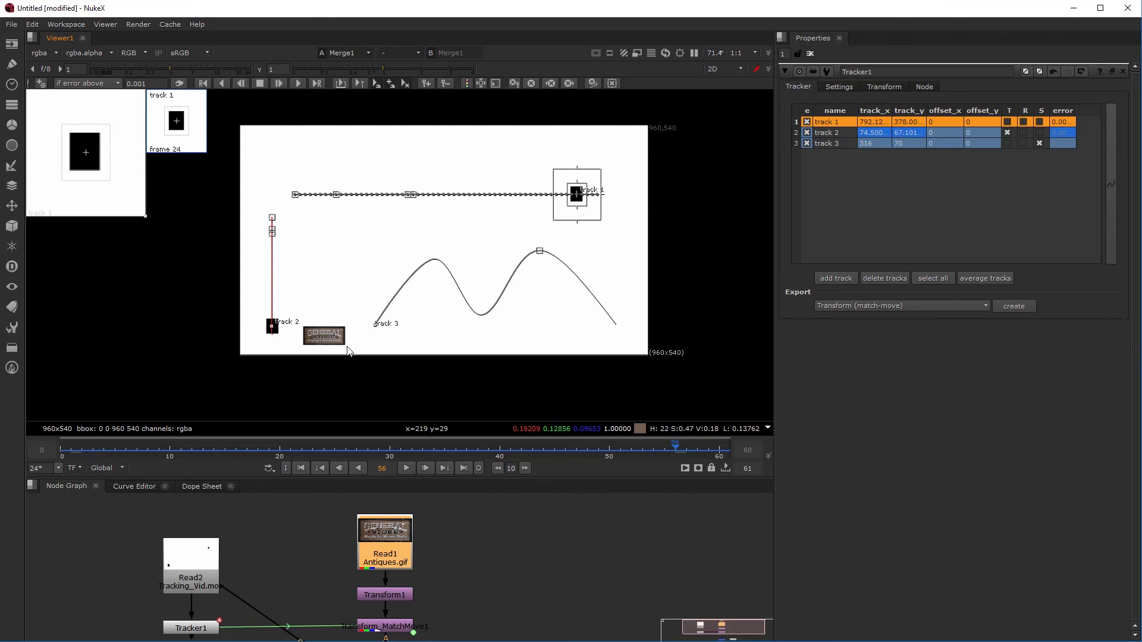
Step: Scrub back to frame 4 and look over the sign's placement and the complete node tree
left_click_drag(323, 449, 104, 450)
scroll(337, 572, "down", 3)
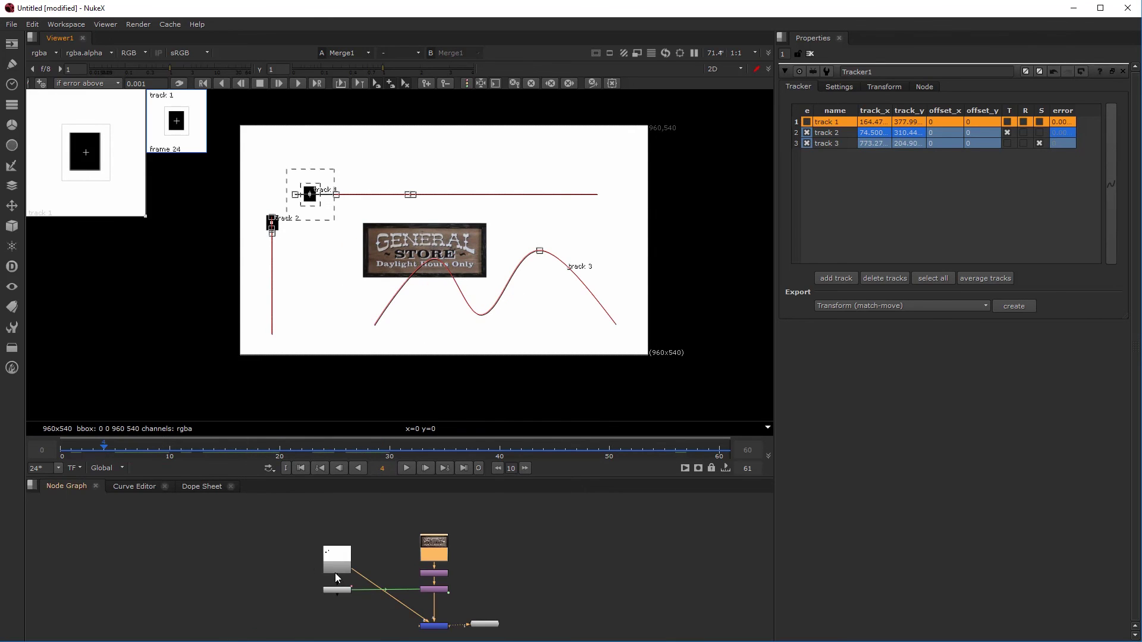
middle_click_drag(337, 572, 276, 527)
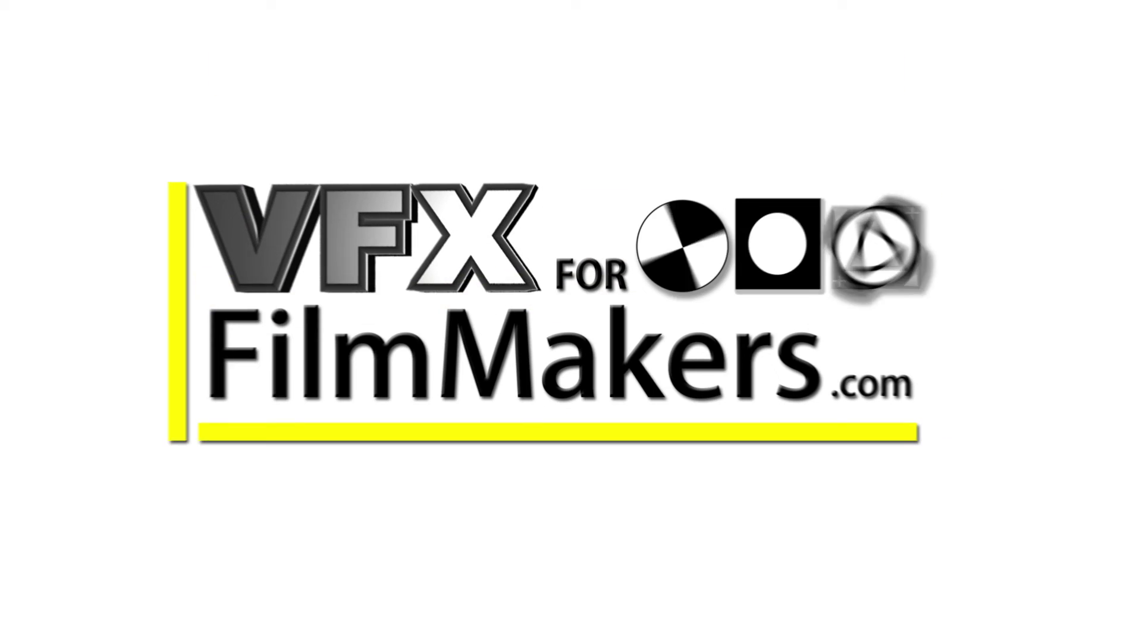